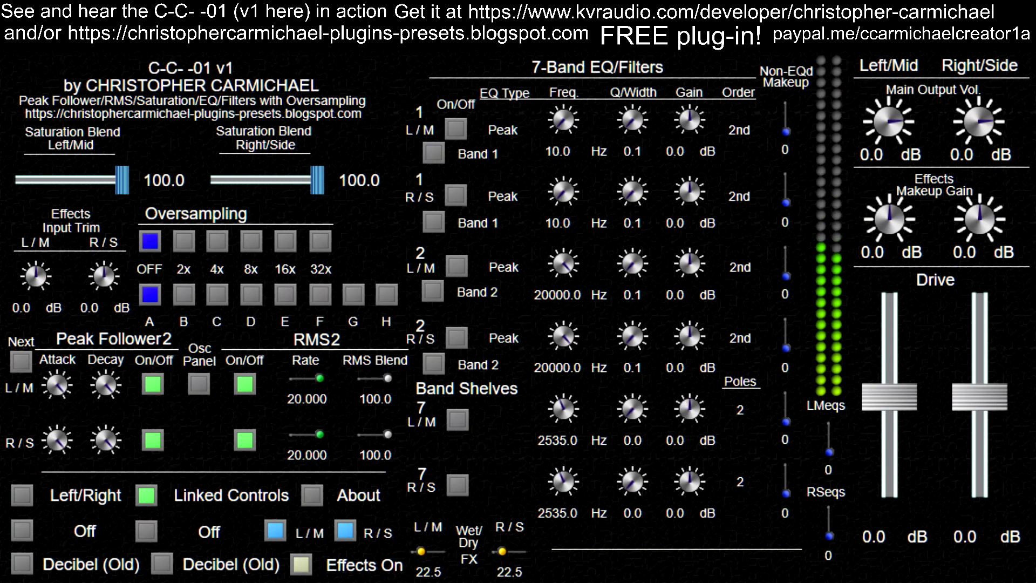
- Raise both Wet/Dry FX amounts to 100.0, comparing the sound with Peak Follower2 switched off and back on for L/M and R/S
{"action": "left_click", "coordinate": [153, 385]}
{"action": "left_click", "coordinate": [153, 443]}
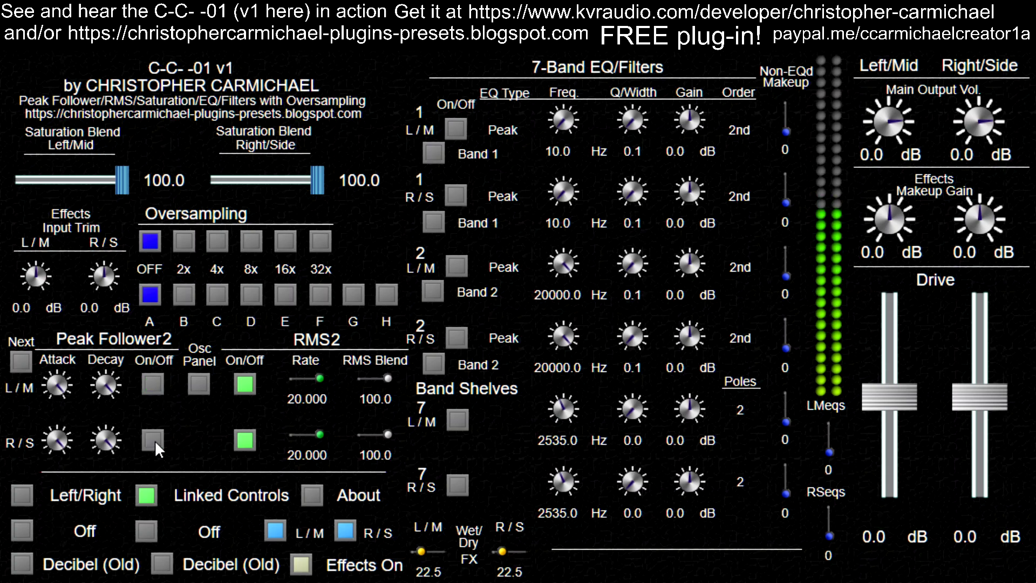
{"action": "left_click_drag", "start_coordinate": [421, 551], "coordinate": [431, 551]}
{"action": "left_click_drag", "start_coordinate": [499, 561], "coordinate": [605, 564]}
{"action": "left_click_drag", "start_coordinate": [502, 551], "coordinate": [526, 551]}
{"action": "left_click", "coordinate": [159, 382]}
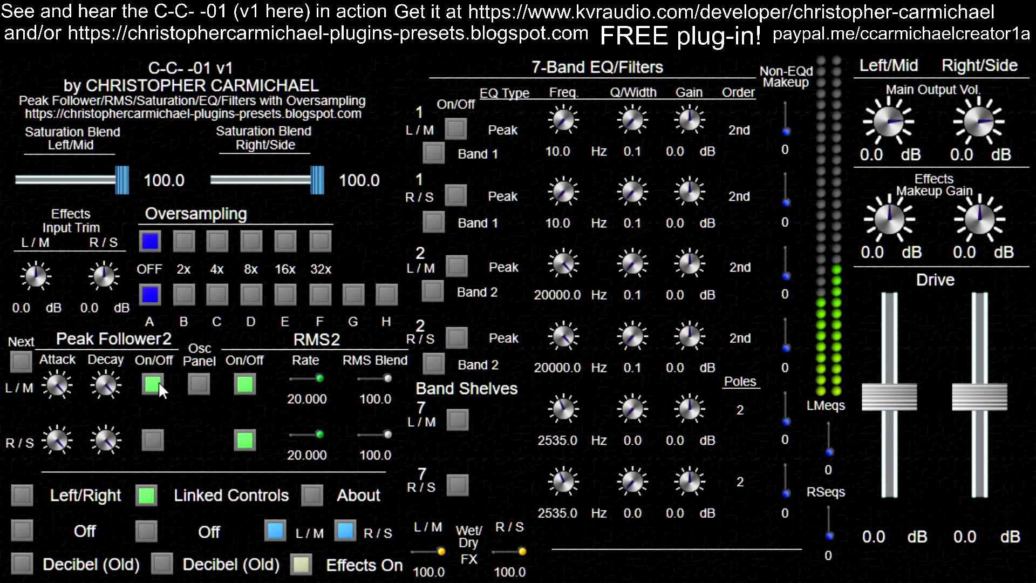
{"action": "left_click", "coordinate": [154, 441]}
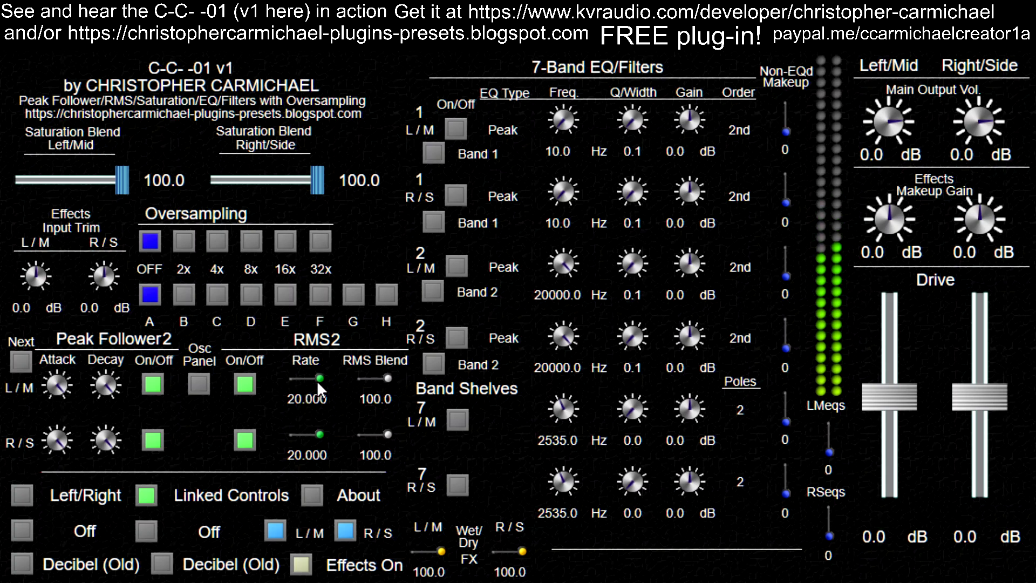
- Try the L/M RMS2 rate at 0.000 with Peak Follower2 off and on, and restore the rate to 20.000
{"action": "left_click_drag", "start_coordinate": [322, 376], "coordinate": [245, 455]}
{"action": "left_click", "coordinate": [153, 383]}
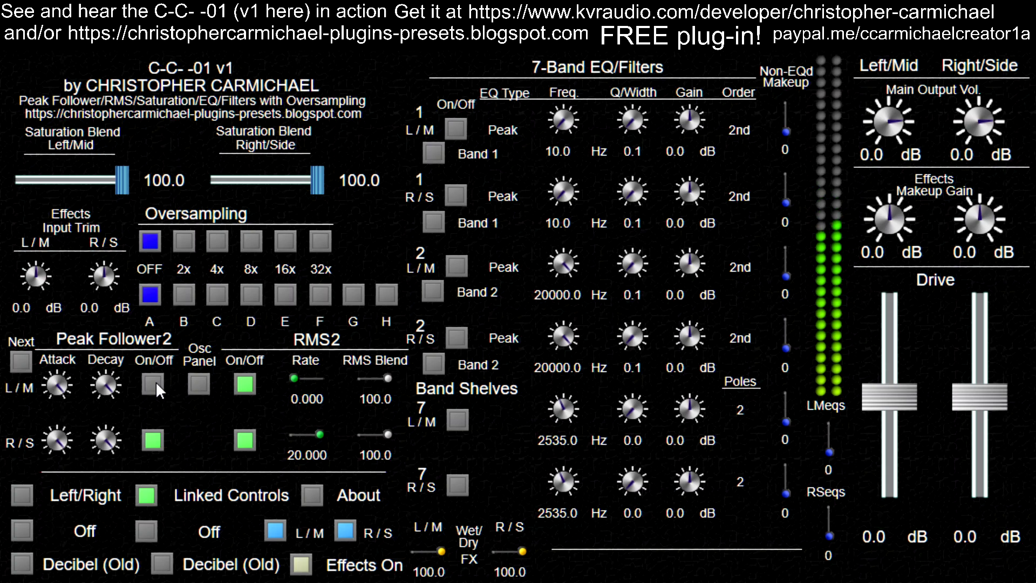
{"action": "left_click", "coordinate": [154, 383]}
{"action": "left_click_drag", "start_coordinate": [294, 377], "coordinate": [324, 378]}
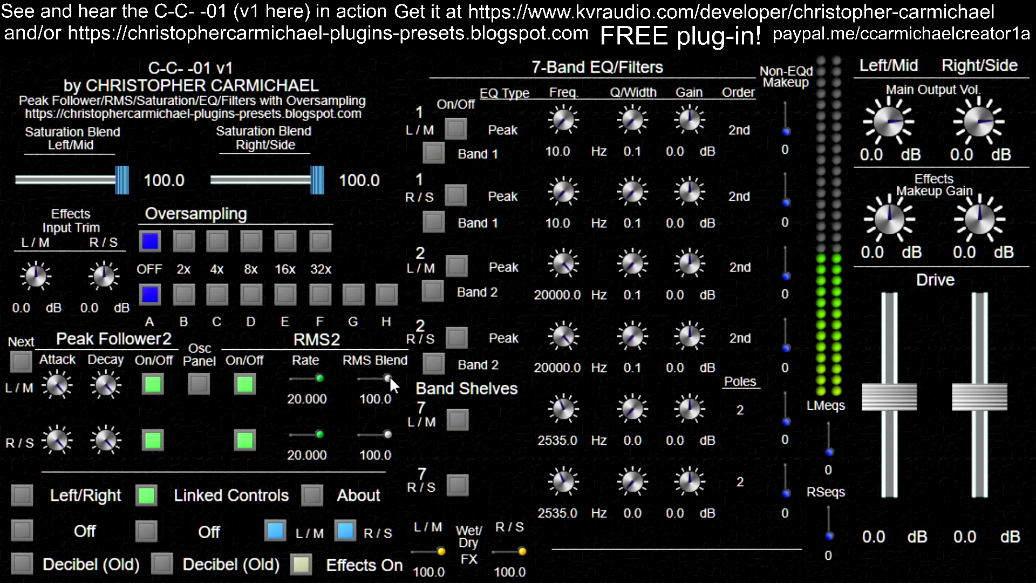
- Lower the L/M RMS Blend to 18.5 and compare the sound with the L/M Peak Follower2 off and on
{"action": "left_click_drag", "start_coordinate": [390, 376], "coordinate": [241, 408]}
{"action": "left_click", "coordinate": [154, 384]}
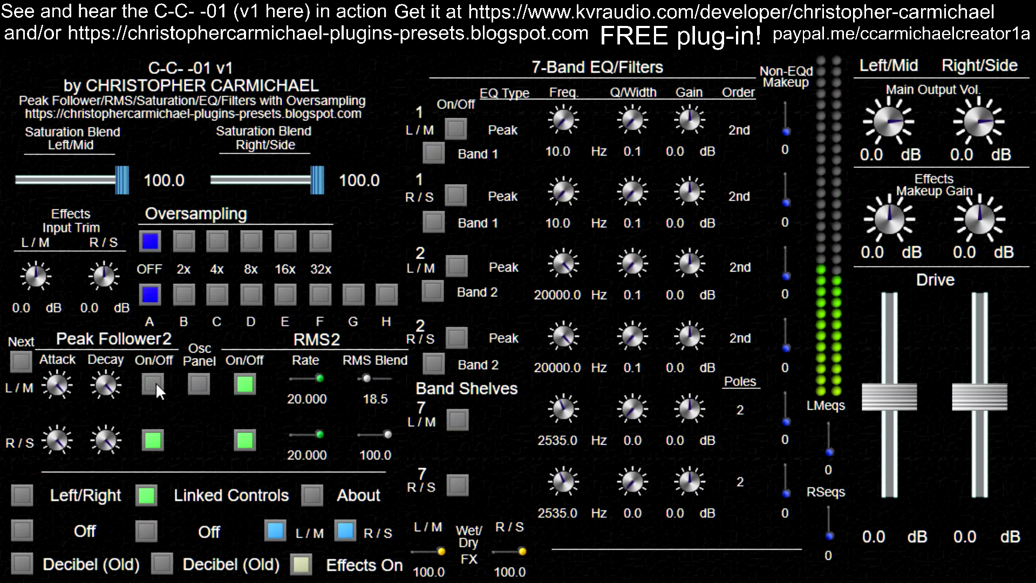
{"action": "left_click", "coordinate": [154, 384]}
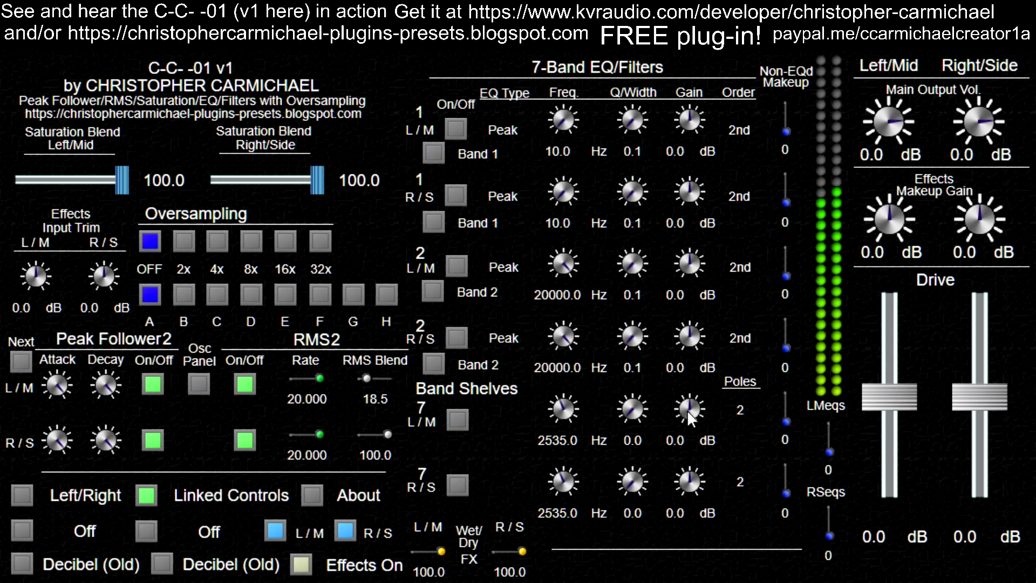
- Enable the Band 7 L/M shelf and set its gain to 1.1 dB
{"action": "scroll", "coordinate": [688, 410], "scroll_direction": "up", "scroll_amount": 1}
{"action": "scroll", "coordinate": [689, 411], "scroll_direction": "up", "scroll_amount": 2}
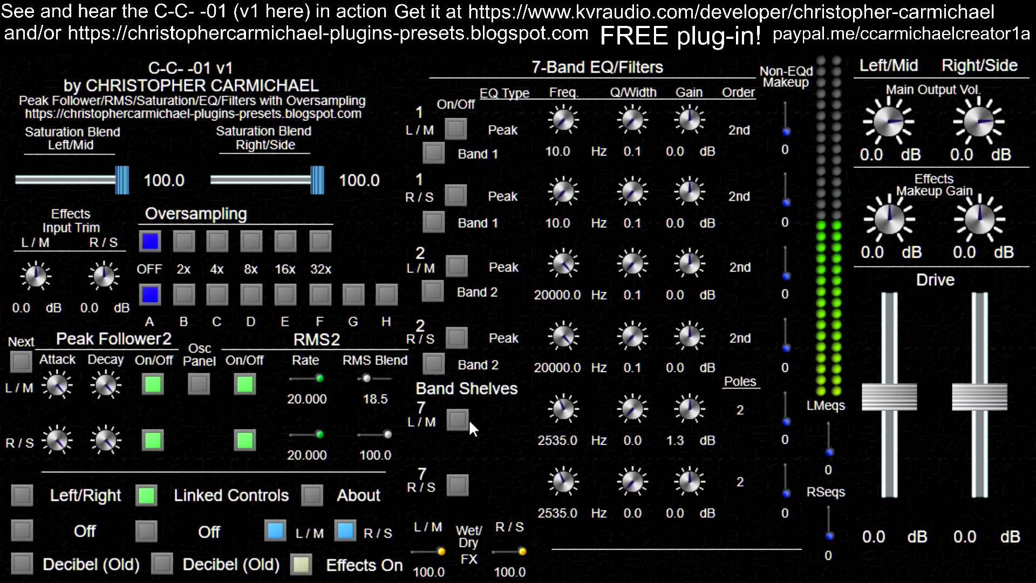
{"action": "scroll", "coordinate": [686, 412], "scroll_direction": "down", "scroll_amount": 3}
{"action": "scroll", "coordinate": [688, 412], "scroll_direction": "up", "scroll_amount": 2}
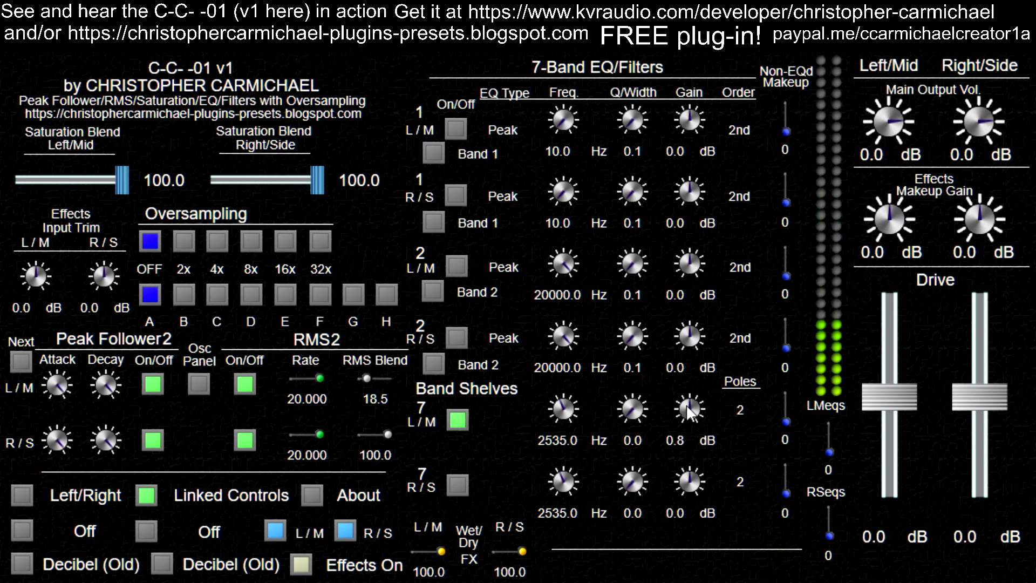
{"action": "scroll", "coordinate": [688, 413], "scroll_direction": "up", "scroll_amount": 1}
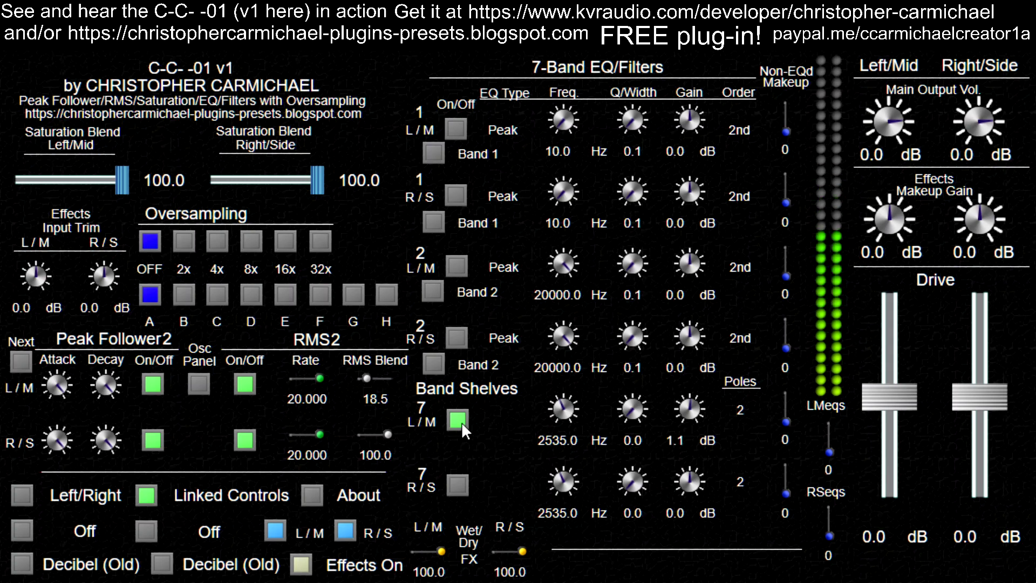
- Open the oscillator controls and raise the oscillator volumes to 45.00 dB for L/M and 46.80 dB for R/S
{"action": "left_click", "coordinate": [197, 387]}
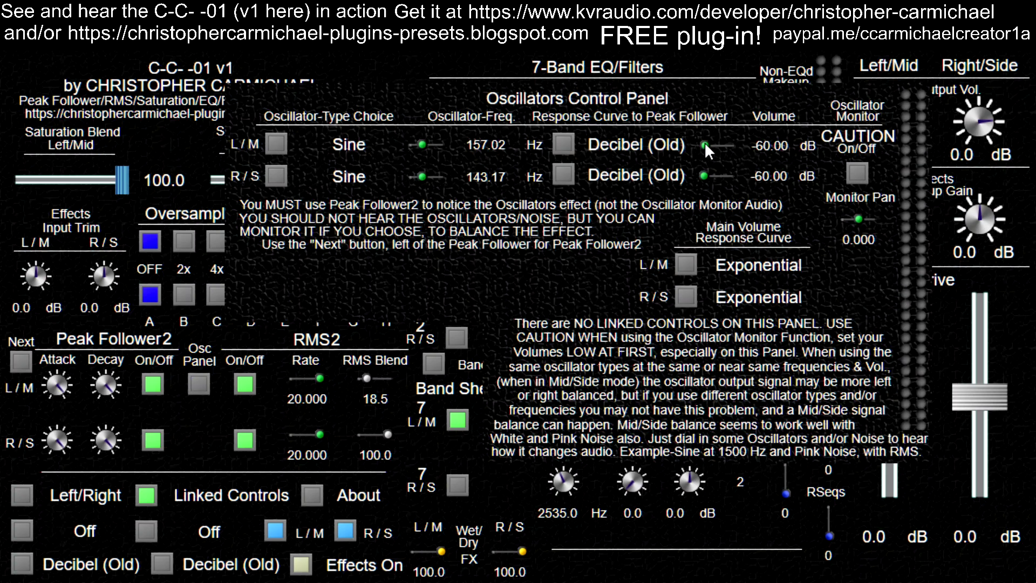
{"action": "left_click_drag", "start_coordinate": [704, 142], "coordinate": [823, 152]}
{"action": "left_click_drag", "start_coordinate": [703, 176], "coordinate": [828, 195]}
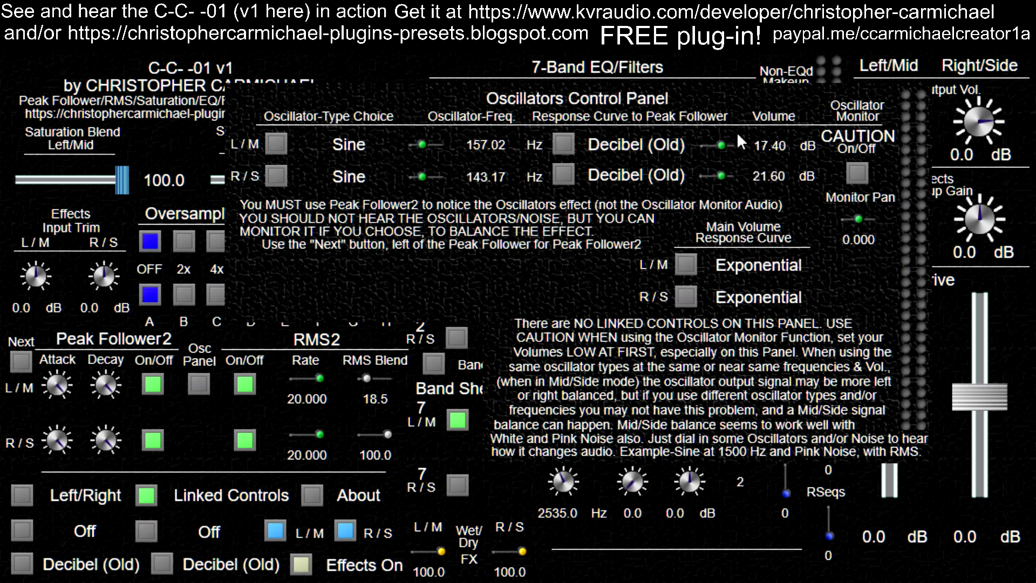
{"action": "left_click_drag", "start_coordinate": [721, 169], "coordinate": [717, 181]}
{"action": "left_click_drag", "start_coordinate": [720, 144], "coordinate": [749, 176]}
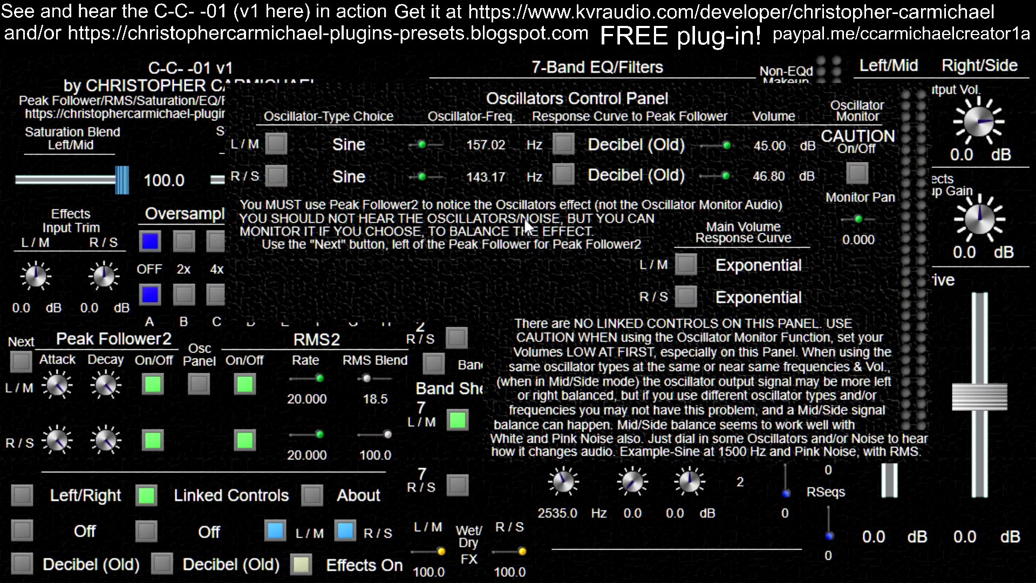
- Lower both oscillator volumes to 1.80 dB and set the frequencies to 3926.79 Hz for L/M and 3715.21 Hz for R/S
{"action": "left_click_drag", "start_coordinate": [729, 151], "coordinate": [654, 204]}
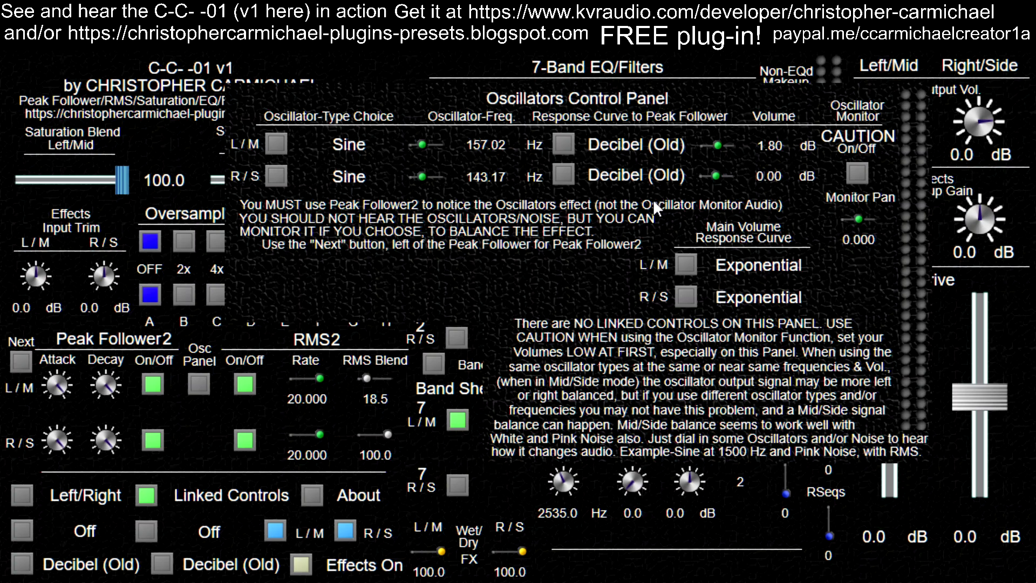
{"action": "left_click_drag", "start_coordinate": [716, 171], "coordinate": [718, 173]}
{"action": "left_click_drag", "start_coordinate": [424, 144], "coordinate": [502, 147]}
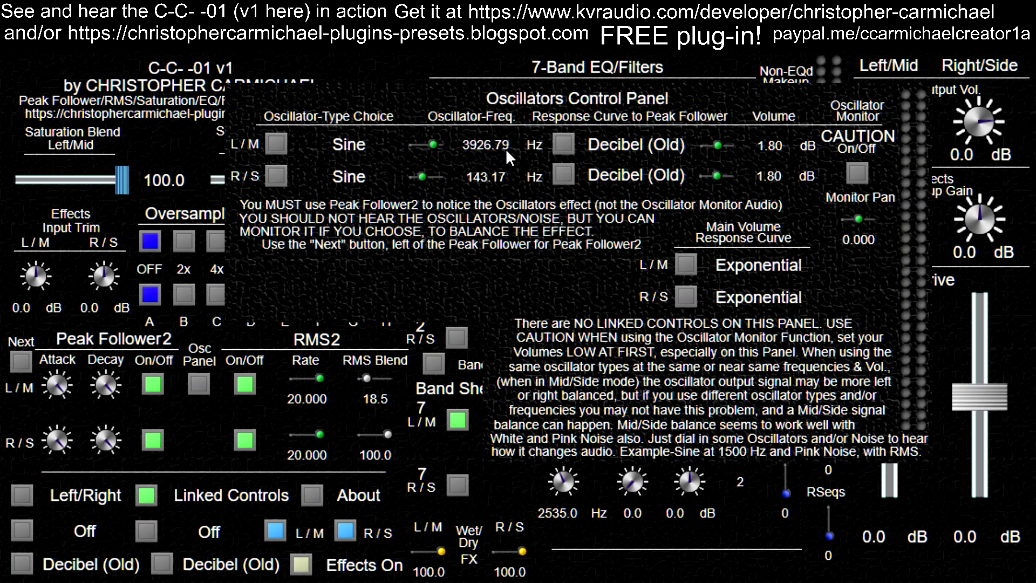
{"action": "left_click_drag", "start_coordinate": [423, 175], "coordinate": [506, 183]}
{"action": "left_click_drag", "start_coordinate": [432, 175], "coordinate": [432, 175]}
- Raise both oscillator volumes to 60.00 dB and both oscillator frequencies to 19639.35 Hz
{"action": "left_click_drag", "start_coordinate": [718, 173], "coordinate": [779, 156]}
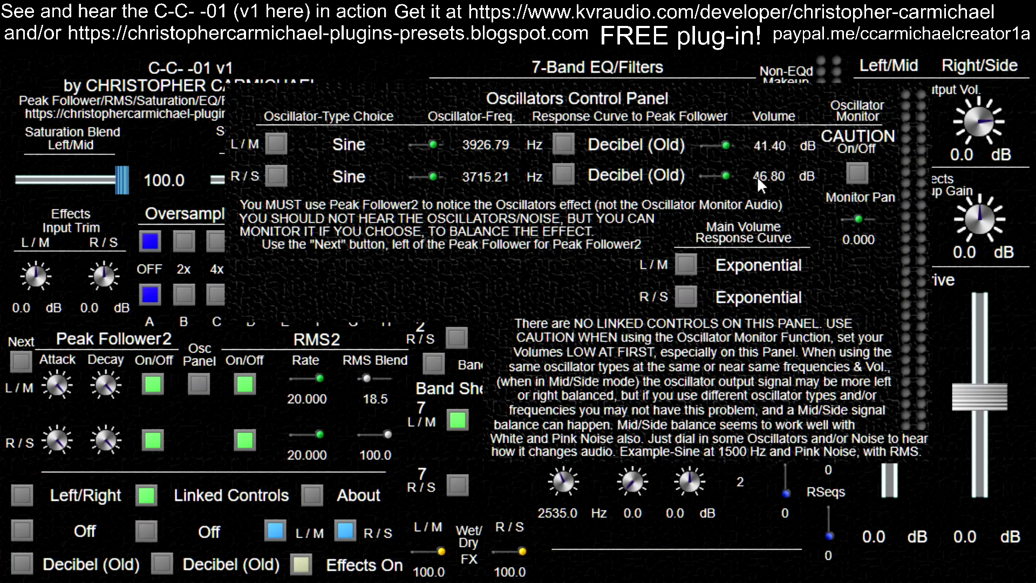
{"action": "left_click_drag", "start_coordinate": [723, 140], "coordinate": [730, 175]}
{"action": "left_click_drag", "start_coordinate": [431, 143], "coordinate": [474, 174]}
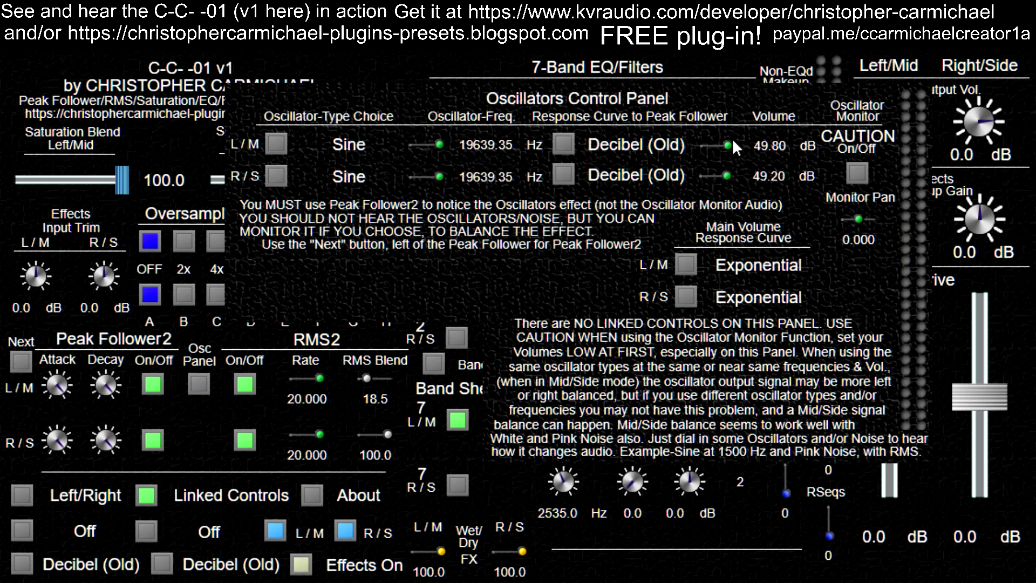
{"action": "left_click_drag", "start_coordinate": [723, 174], "coordinate": [744, 180]}
- Set the L/M RMS Blend to 100.0
{"action": "left_click_drag", "start_coordinate": [365, 377], "coordinate": [456, 401]}
{"action": "left_click_drag", "start_coordinate": [380, 377], "coordinate": [264, 389]}
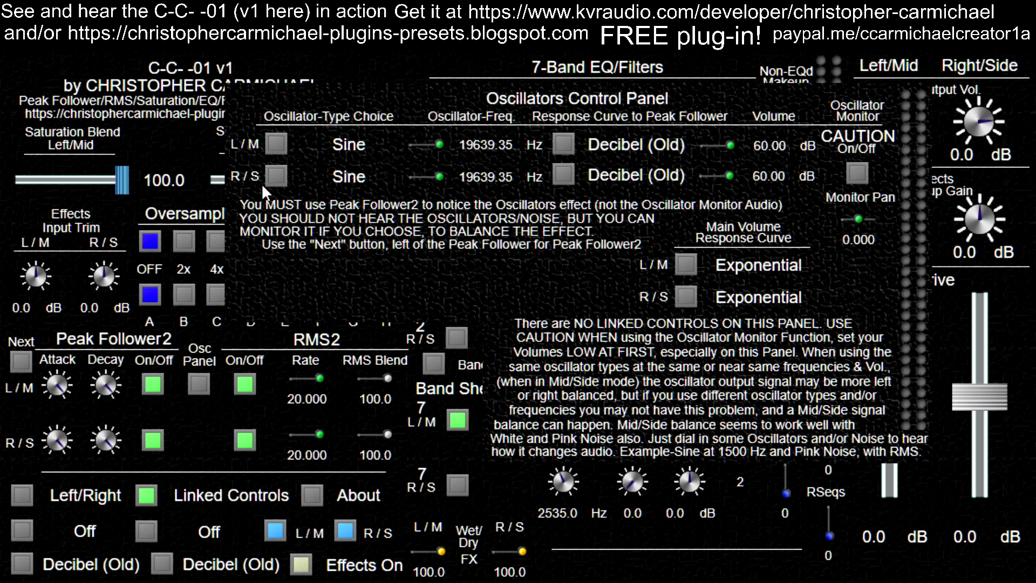
{"action": "left_click", "coordinate": [197, 383]}
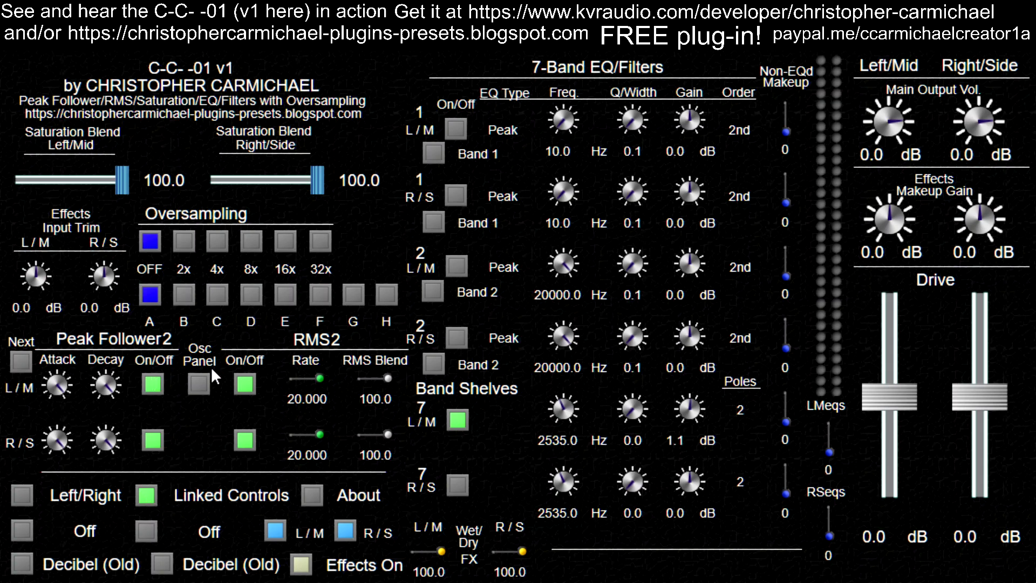
{"action": "left_click", "coordinate": [197, 382]}
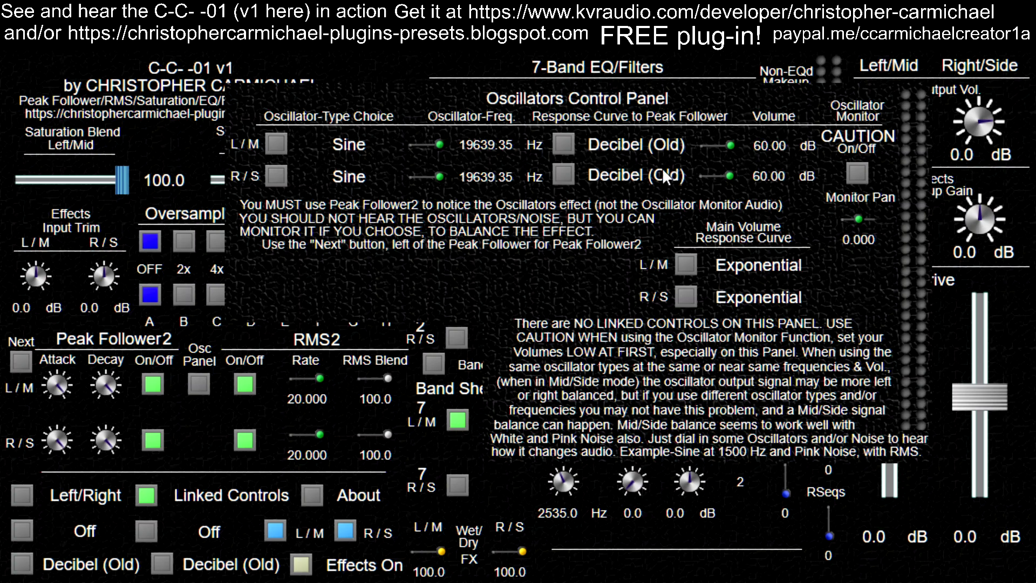
{"action": "left_click", "coordinate": [200, 381]}
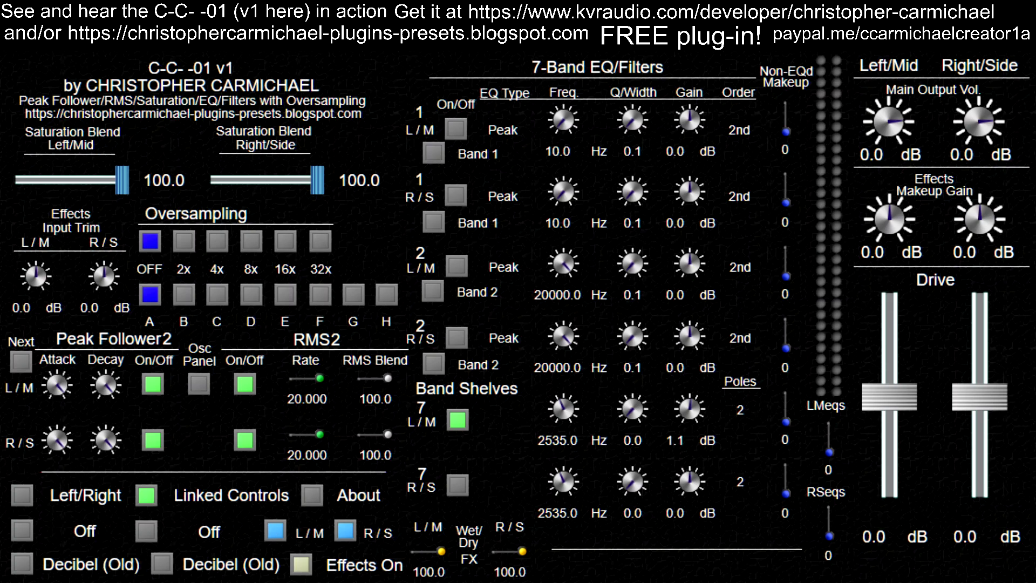
{"action": "left_click", "coordinate": [199, 385]}
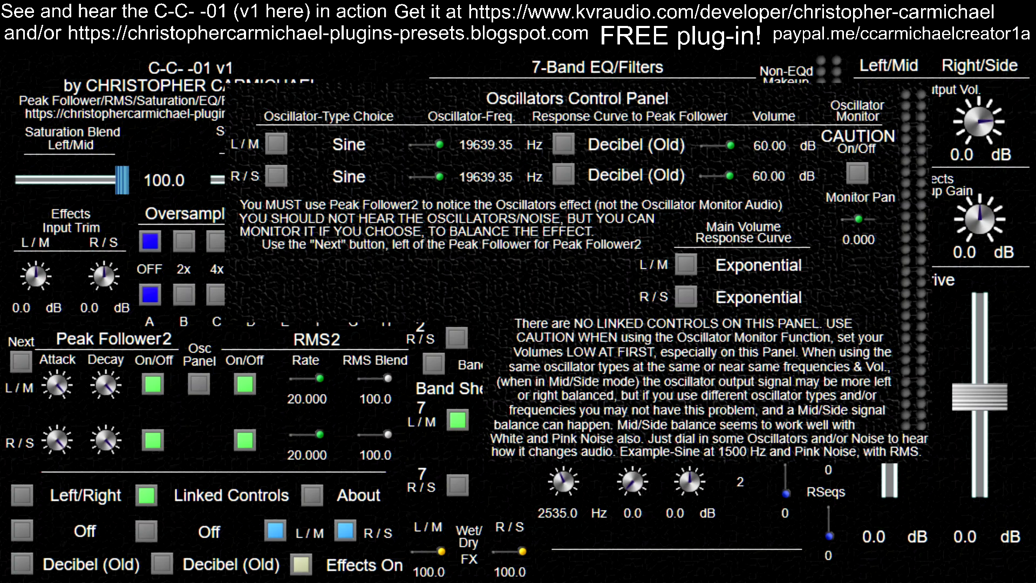
- Cycle the first of the two main-panel response curves through Exponential, Linear and Decibel, returning it to Decibel (Old)
{"action": "left_click", "coordinate": [102, 571]}
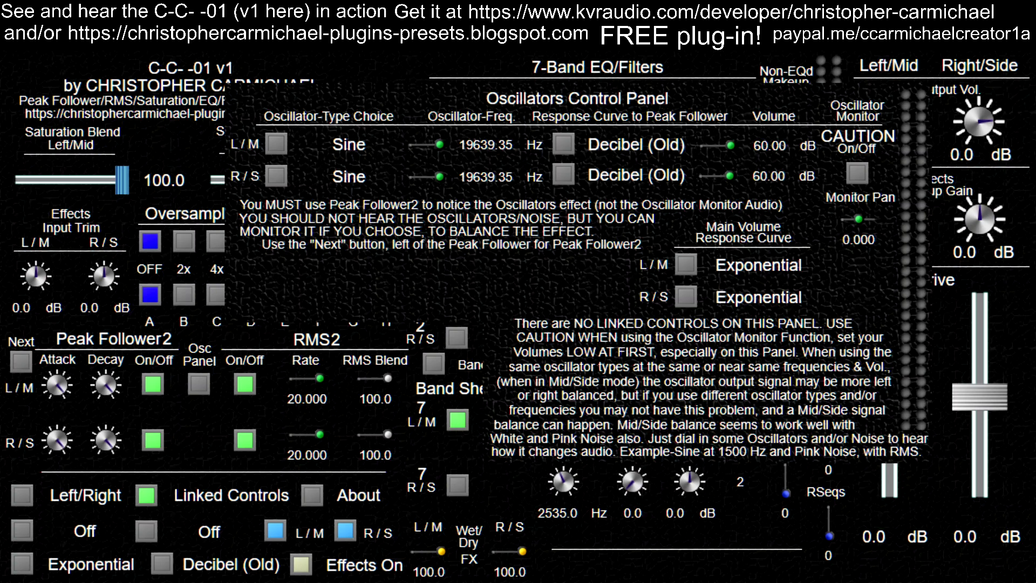
{"action": "left_click", "coordinate": [90, 564]}
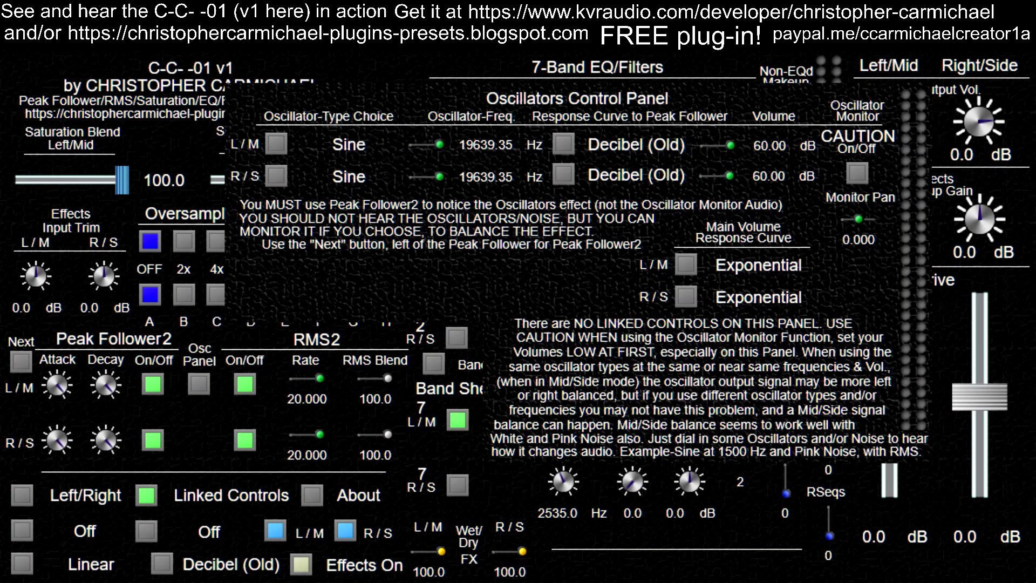
{"action": "left_click", "coordinate": [91, 565]}
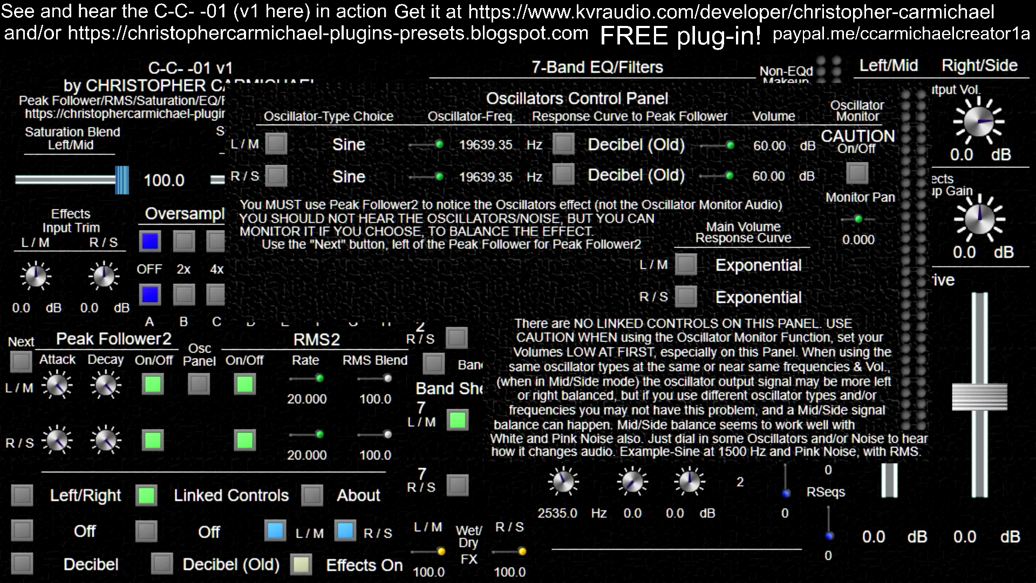
{"action": "left_click", "coordinate": [91, 564]}
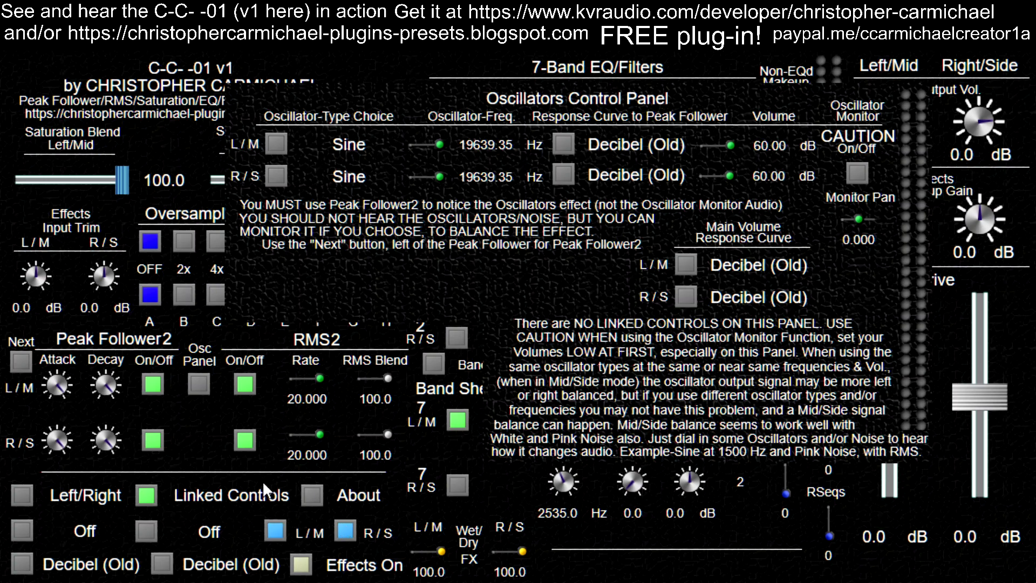
- Set the Main Volume Response Curve to Exponential for both L/M and R/S
{"action": "left_click", "coordinate": [766, 291]}
{"action": "left_click", "coordinate": [767, 285]}
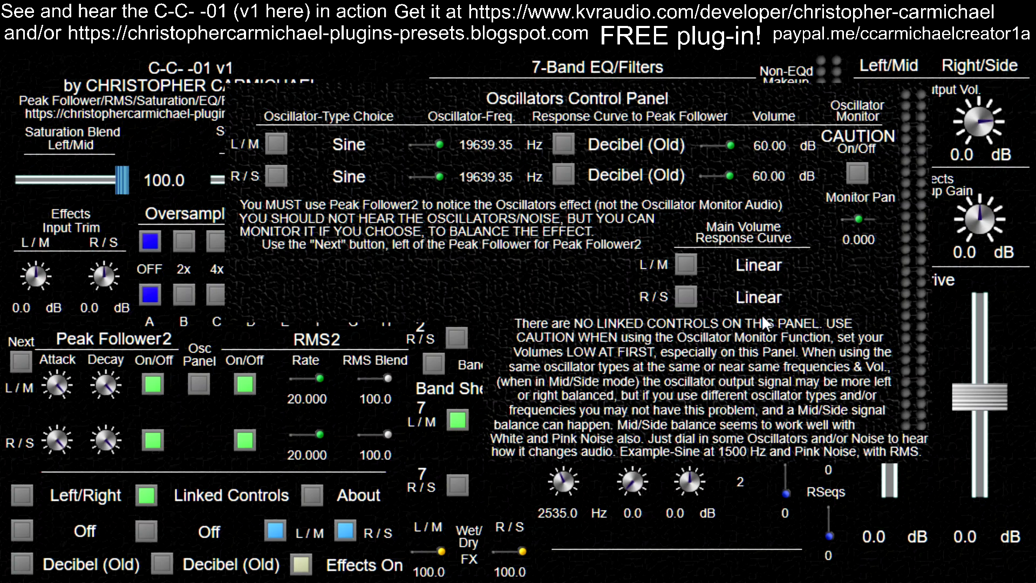
{"action": "left_click", "coordinate": [766, 273]}
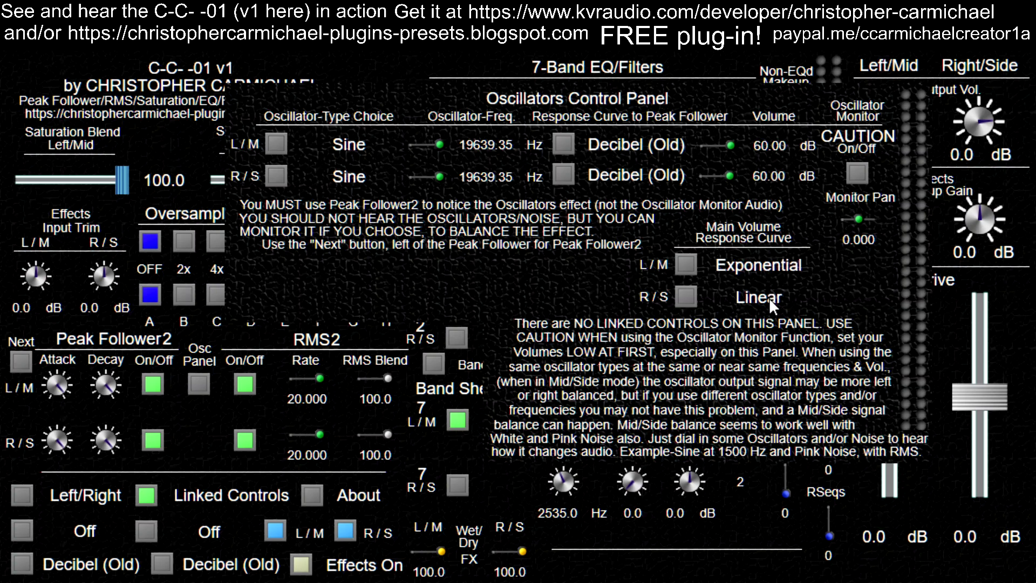
{"action": "left_click", "coordinate": [770, 305]}
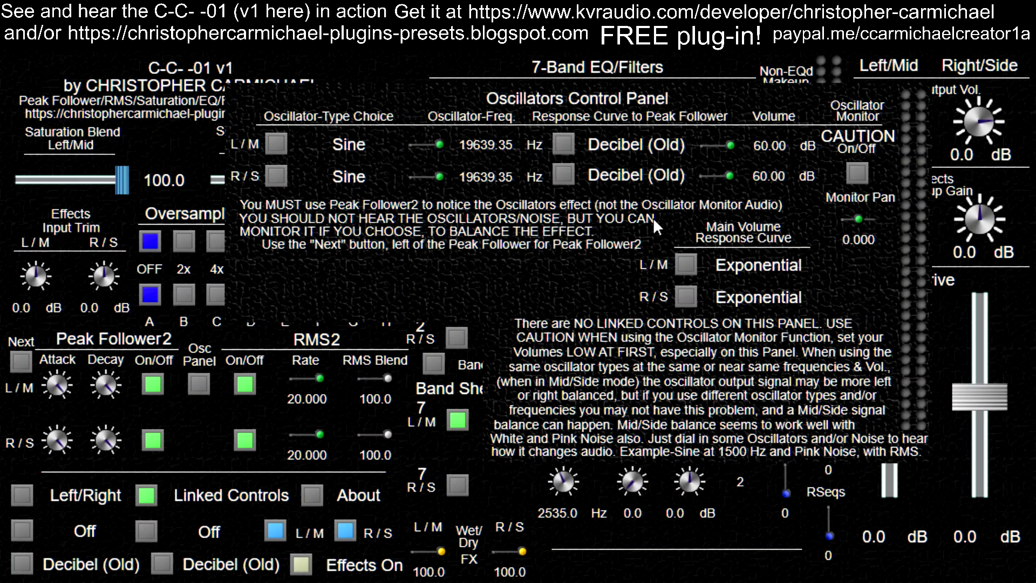
- Set the Response Curve to Peak Follower to Decibel for both the L/M and R/S oscillators
{"action": "left_click", "coordinate": [653, 146]}
{"action": "left_click", "coordinate": [625, 182]}
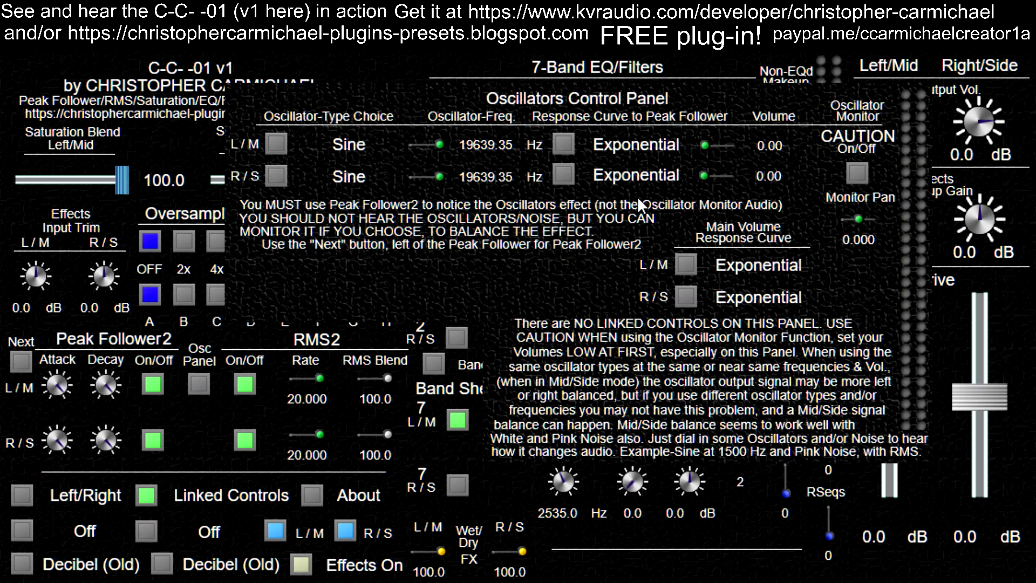
{"action": "left_click", "coordinate": [645, 148]}
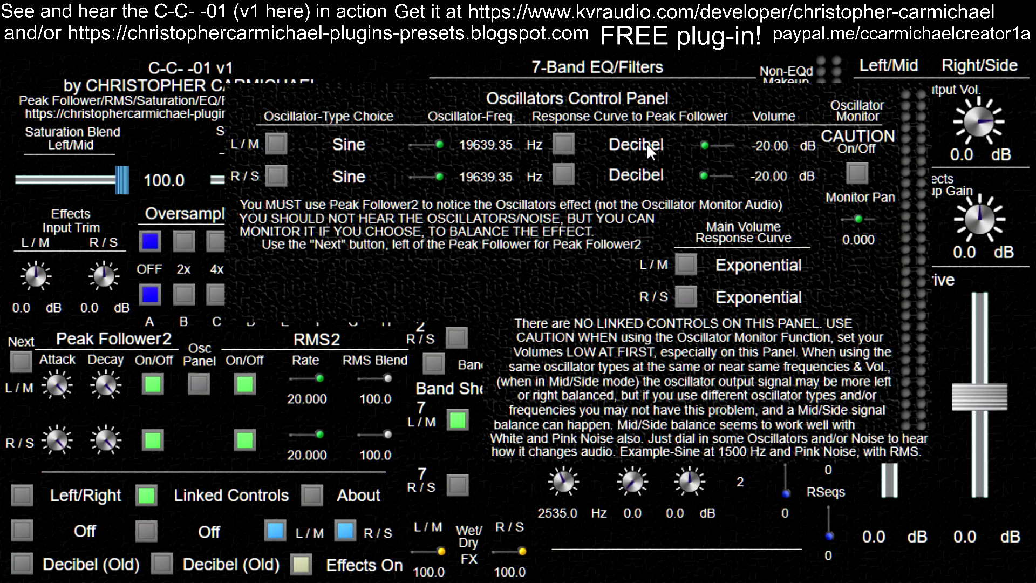
- Raise the L/M and R/S oscillator volumes to 60.00 dB under the Decibel response curve
{"action": "left_click_drag", "start_coordinate": [702, 144], "coordinate": [821, 165]}
{"action": "left_click_drag", "start_coordinate": [705, 175], "coordinate": [822, 189]}
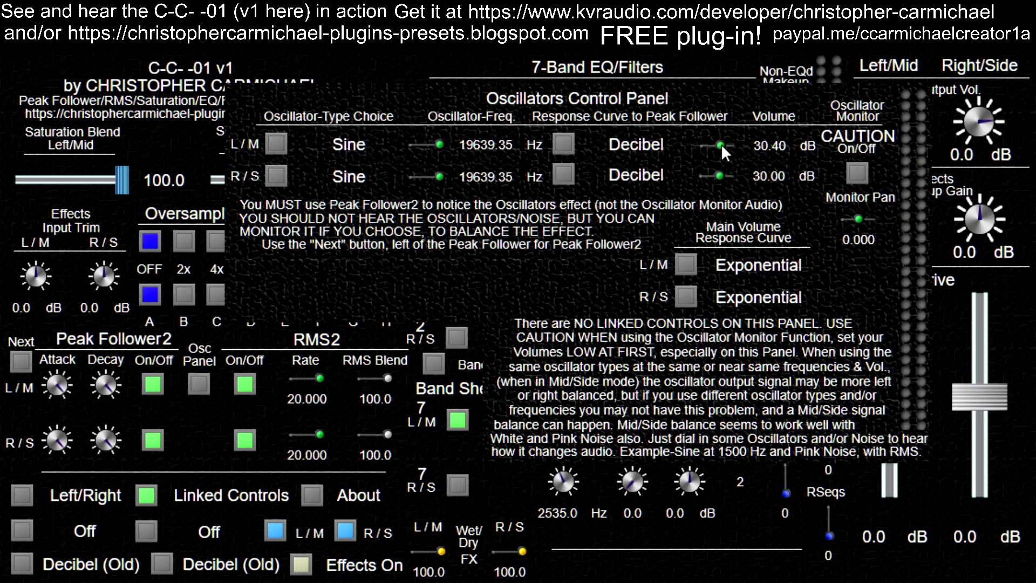
{"action": "left_click_drag", "start_coordinate": [722, 144], "coordinate": [798, 179]}
{"action": "left_click_drag", "start_coordinate": [727, 142], "coordinate": [748, 150]}
- Try oscillator frequencies of 6236.81 Hz for L/M and 4638.79 Hz for R/S, and return both to 19639.35 Hz
{"action": "left_click_drag", "start_coordinate": [438, 143], "coordinate": [399, 157]}
{"action": "left_click_drag", "start_coordinate": [401, 159], "coordinate": [401, 186]}
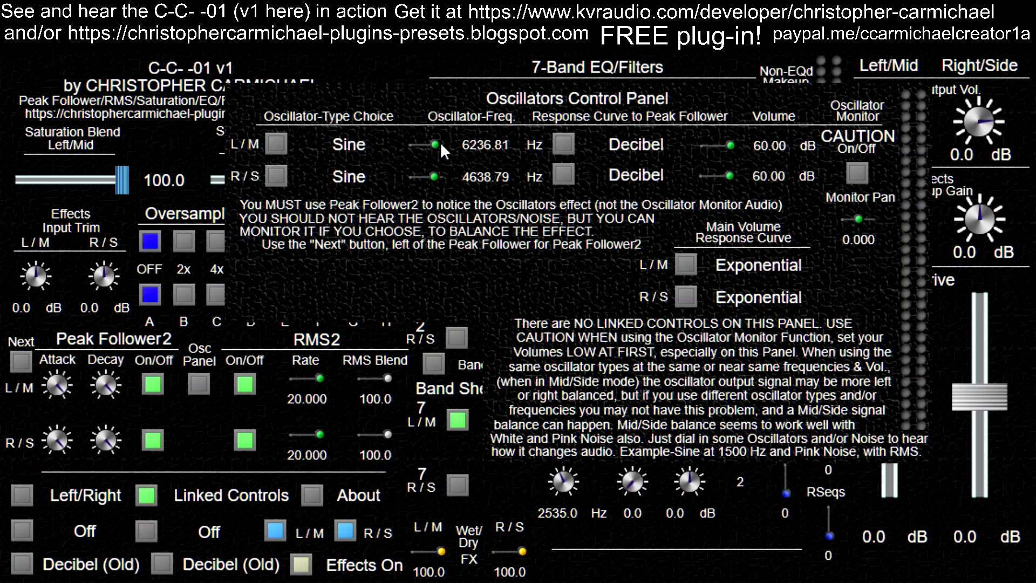
{"action": "left_click_drag", "start_coordinate": [438, 142], "coordinate": [516, 164]}
{"action": "left_click_drag", "start_coordinate": [432, 173], "coordinate": [472, 179]}
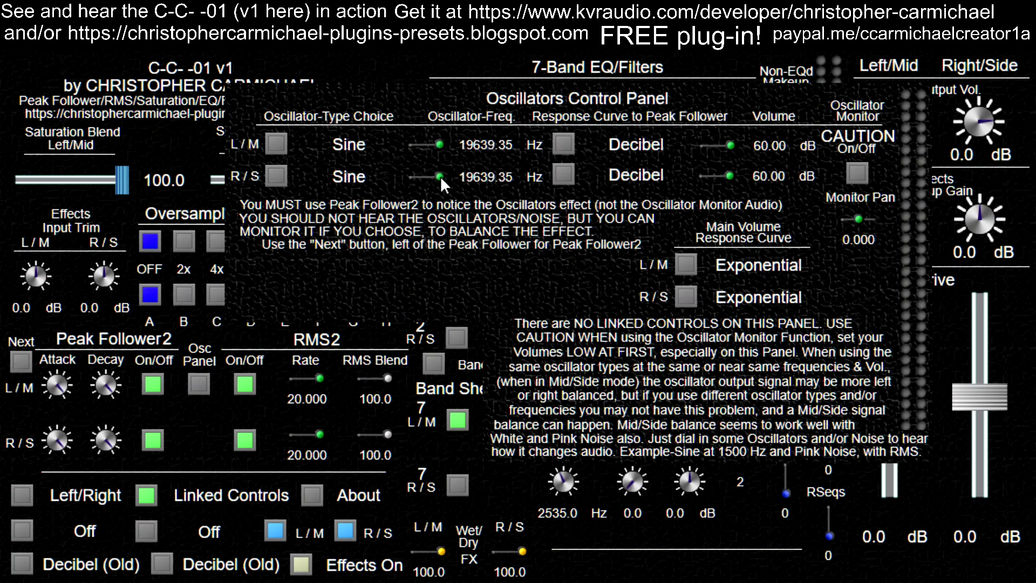
- Set the oscillator frequencies to 6715.87 Hz for L/M and 3715.22 Hz for R/S
{"action": "left_click_drag", "start_coordinate": [441, 176], "coordinate": [436, 177]}
{"action": "left_click_drag", "start_coordinate": [438, 176], "coordinate": [444, 180]}
{"action": "left_click_drag", "start_coordinate": [438, 144], "coordinate": [400, 183]}
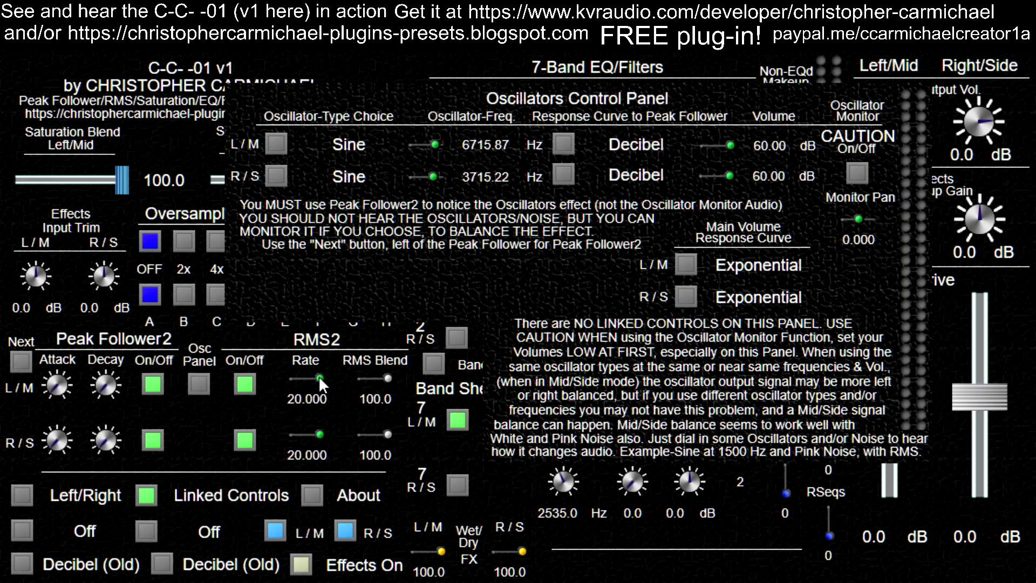
- Set the RMS2 rate to 0.000 for both the L/M and R/S channels
{"action": "left_click_drag", "start_coordinate": [319, 376], "coordinate": [122, 455]}
{"action": "left_click_drag", "start_coordinate": [292, 376], "coordinate": [443, 396]}
{"action": "left_click_drag", "start_coordinate": [320, 432], "coordinate": [264, 452]}
{"action": "left_click_drag", "start_coordinate": [310, 376], "coordinate": [52, 475]}
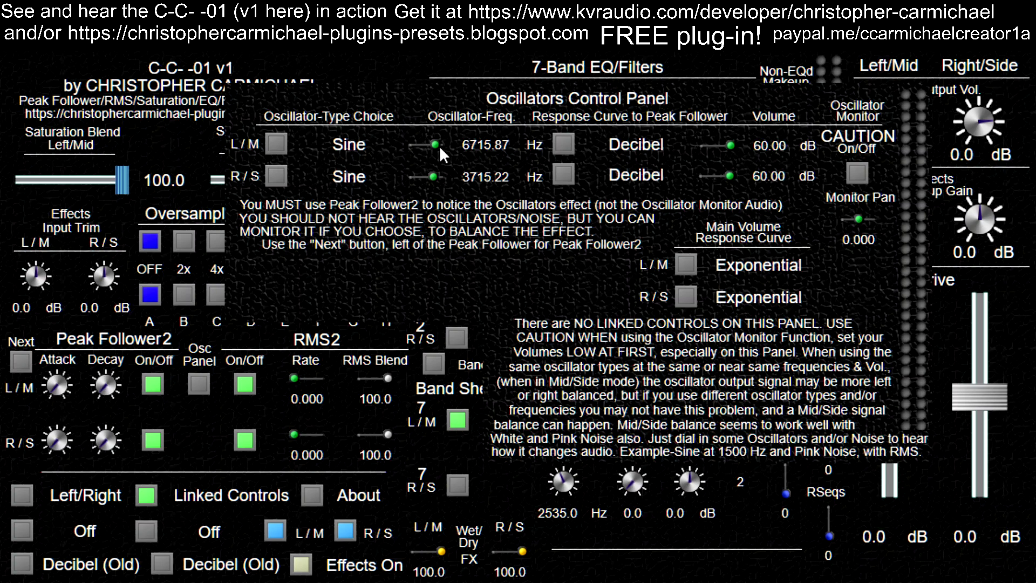
- Set the oscillator frequencies to 1179.83 Hz for L/M and 522.74 Hz for R/S, and compare the audio with L/M Peak Follower2 off and on
{"action": "left_click_drag", "start_coordinate": [434, 145], "coordinate": [386, 153]}
{"action": "left_click_drag", "start_coordinate": [434, 176], "coordinate": [384, 189]}
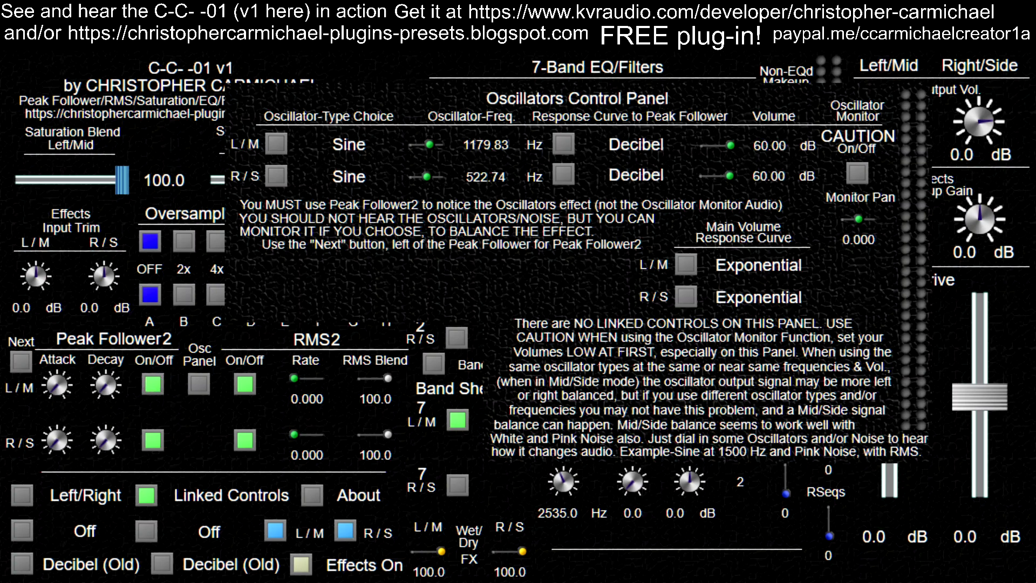
{"action": "left_click", "coordinate": [153, 390]}
{"action": "left_click", "coordinate": [157, 390]}
{"action": "left_click", "coordinate": [157, 391]}
{"action": "left_click", "coordinate": [155, 387]}
- Try an L/M RMS2 rate of 20.000, return it to 0.000, and try a different L/M Peak Follower2 attack
{"action": "left_click_drag", "start_coordinate": [293, 378], "coordinate": [601, 405]}
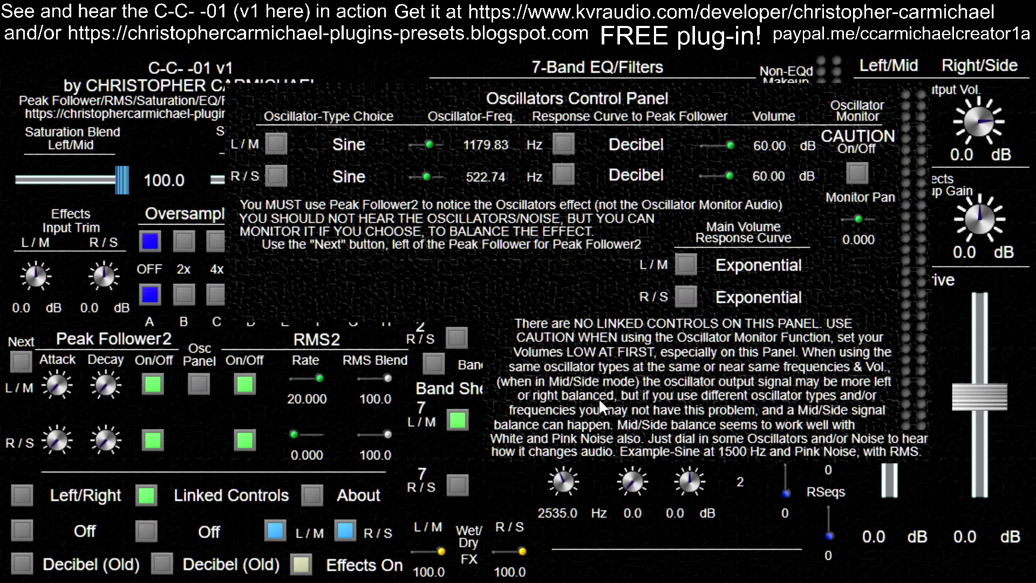
{"action": "double_click", "coordinate": [320, 376]}
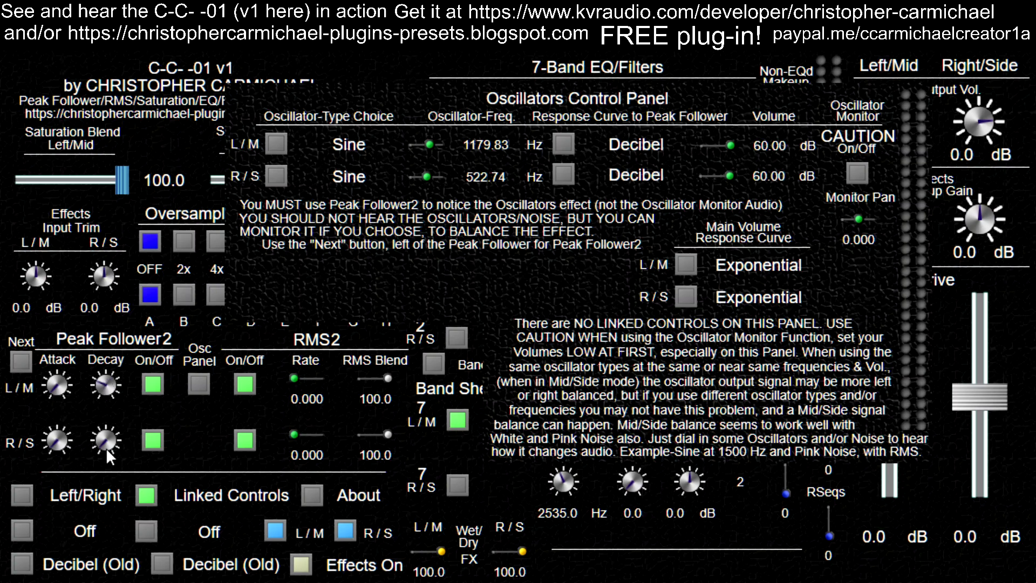
{"action": "left_click_drag", "start_coordinate": [54, 393], "coordinate": [55, 286]}
- Compare the audio with L/M Peak Follower2 switched off and on, and leave it switched off
{"action": "left_click", "coordinate": [154, 386]}
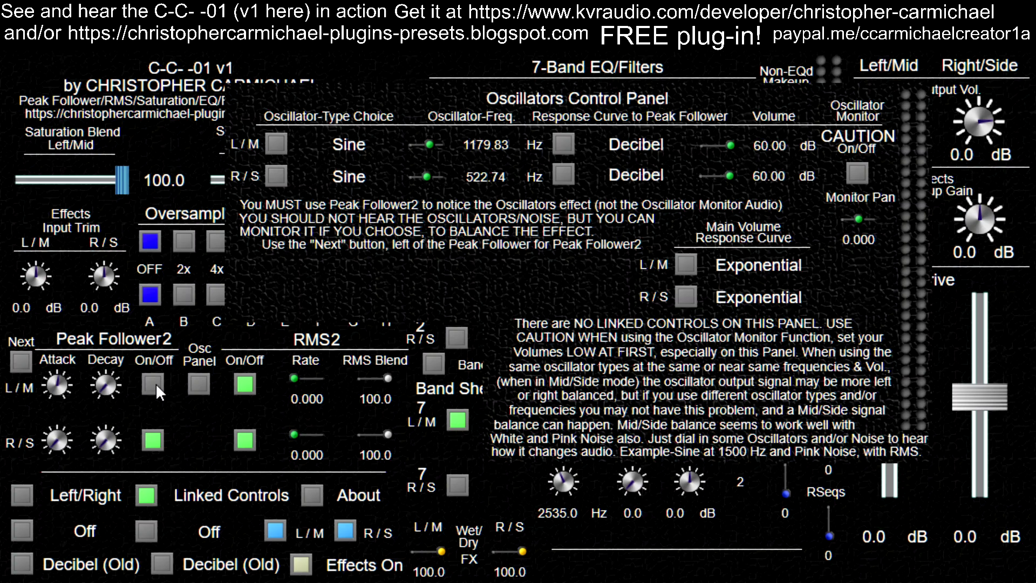
{"action": "left_click", "coordinate": [155, 386]}
{"action": "left_click", "coordinate": [153, 384]}
- Set the R/S oscillator type to White Noise, try Pink Noise for L/M, and settle on White Noise there too
{"action": "left_click", "coordinate": [349, 177]}
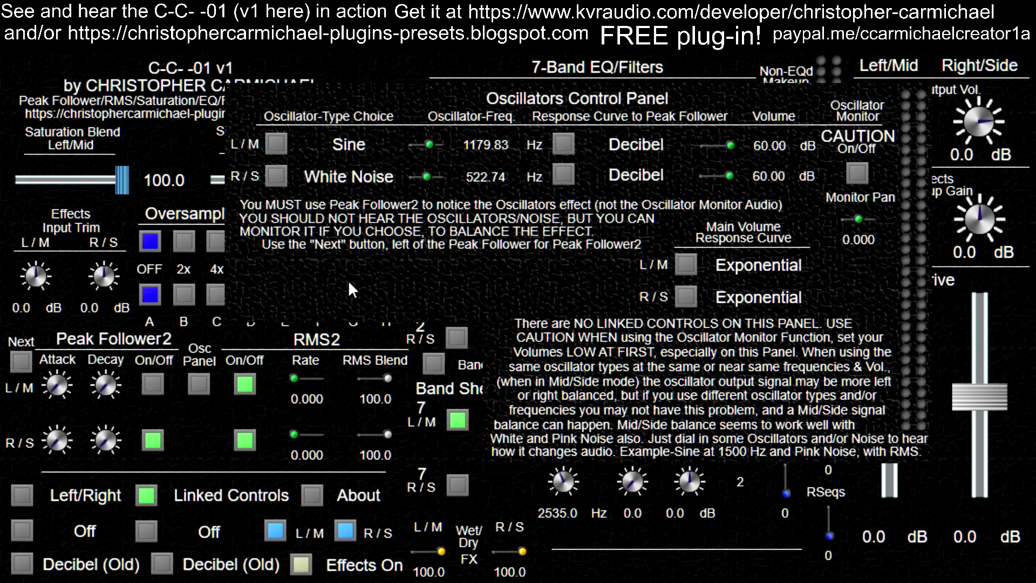
{"action": "left_click", "coordinate": [363, 144]}
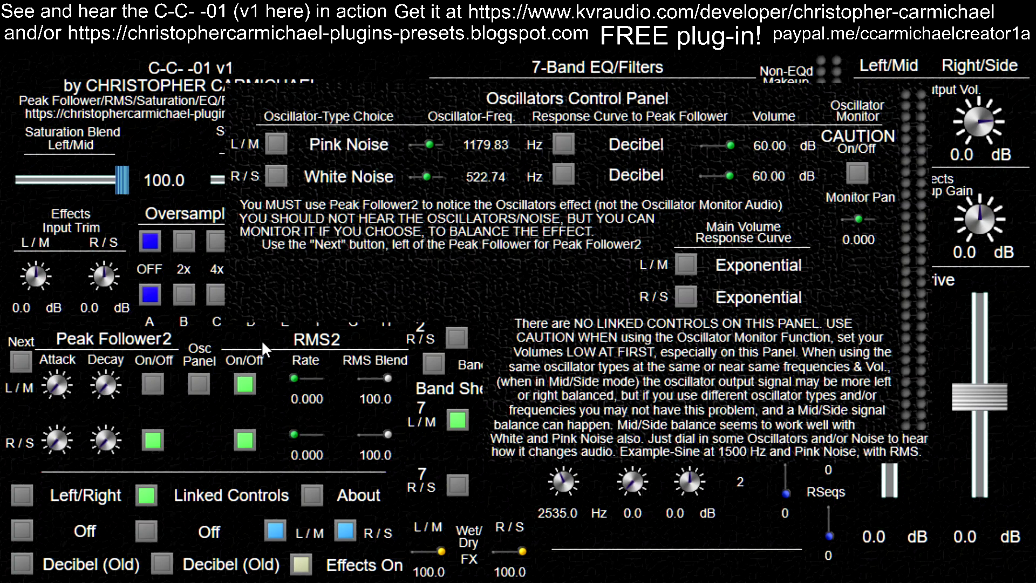
{"action": "left_click", "coordinate": [354, 144]}
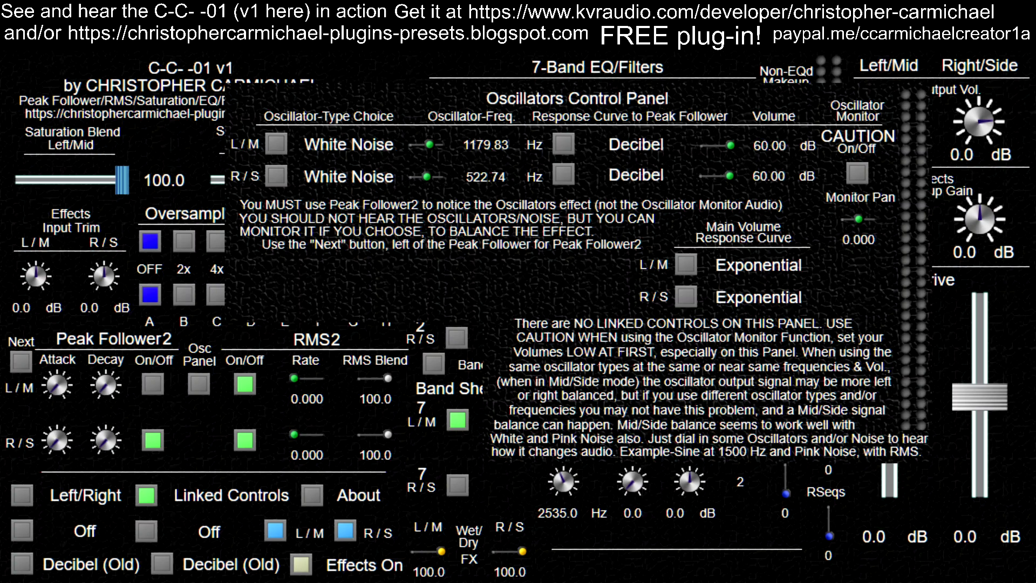
- Toggle L/M Peak Follower2 to compare the White Noise effect, and leave it switched on
{"action": "left_click", "coordinate": [154, 385]}
{"action": "left_click", "coordinate": [156, 386]}
{"action": "left_click", "coordinate": [158, 390]}
- Try Pink Noise as the oscillator type and return both oscillators to White Noise
{"action": "left_click", "coordinate": [350, 145]}
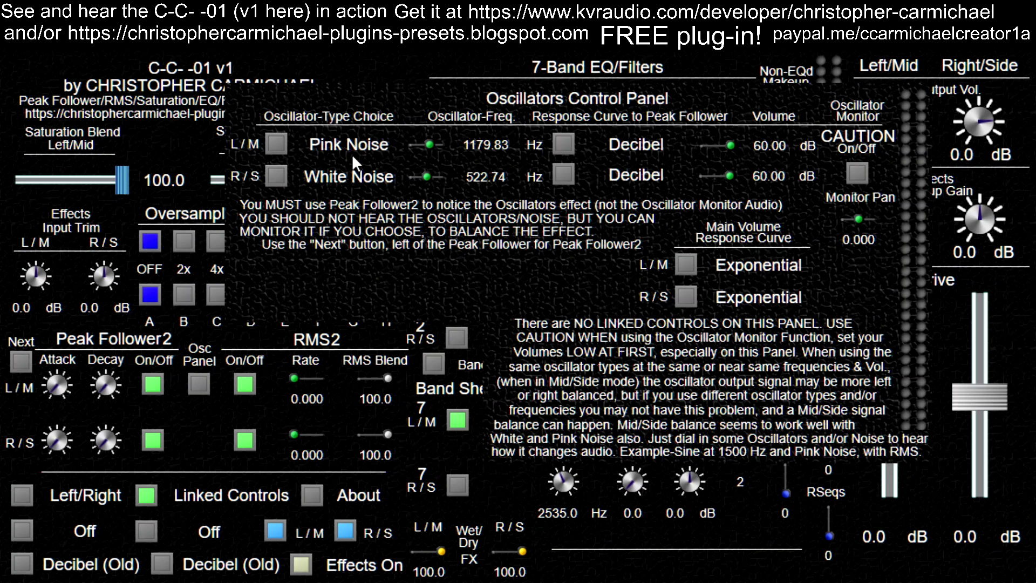
{"action": "left_click", "coordinate": [353, 177]}
{"action": "left_click", "coordinate": [349, 177]}
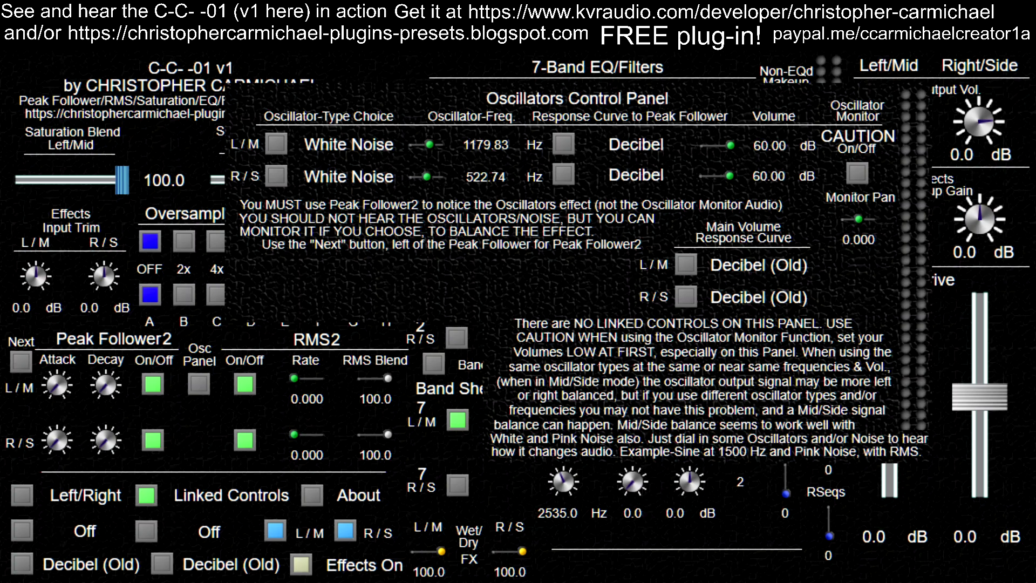
- Set the Main Volume Response Curve to Linear for L/M and R/S, and hide the Oscillators Control Panel
{"action": "left_click", "coordinate": [739, 265]}
{"action": "left_click", "coordinate": [758, 298]}
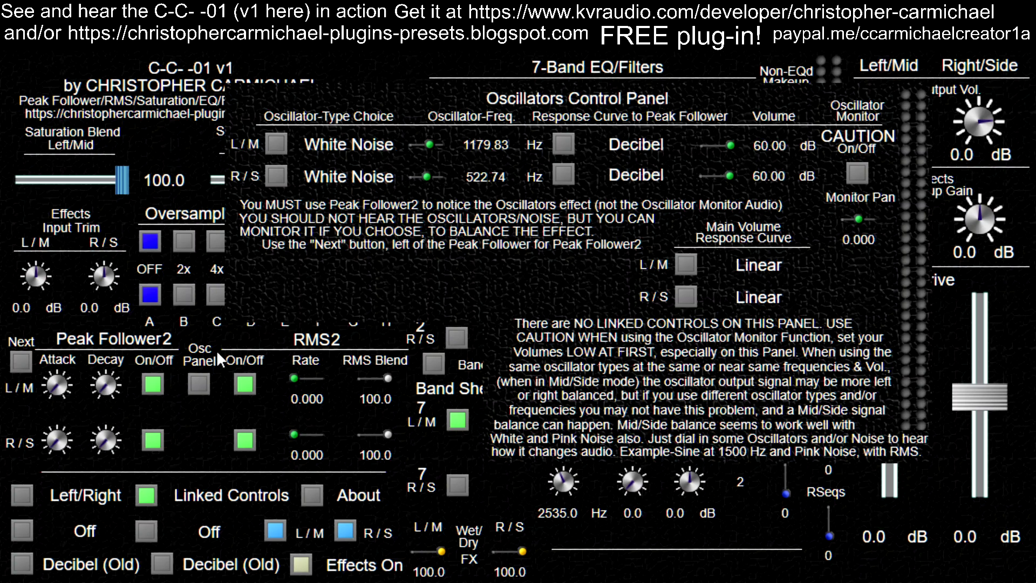
{"action": "left_click", "coordinate": [202, 382]}
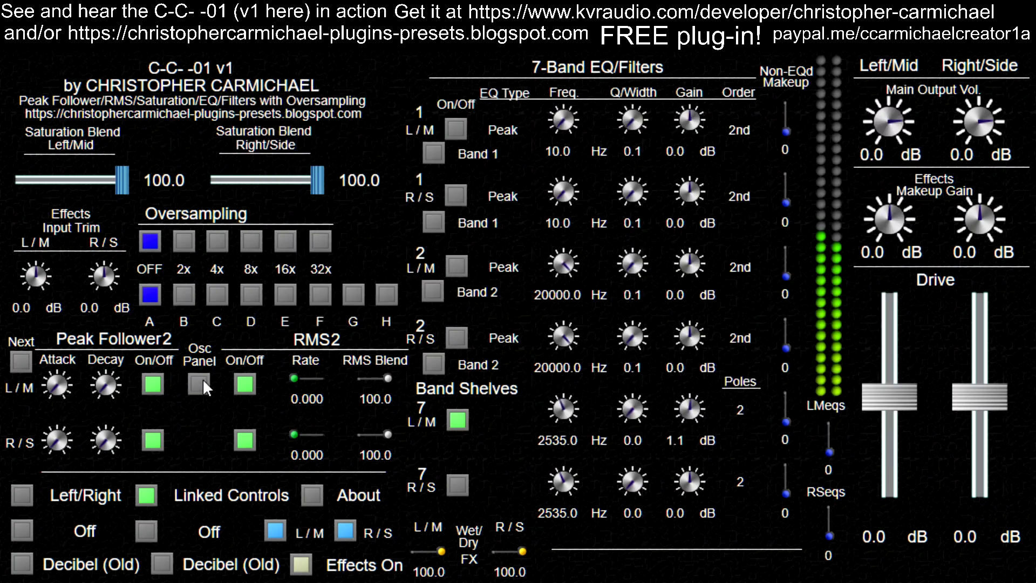
- Compare the L/M band 7 shelf off and on, and enable the R/S band 7 shelf with 1.1 dB gain
{"action": "left_click", "coordinate": [463, 414]}
{"action": "left_click", "coordinate": [463, 416]}
{"action": "left_click", "coordinate": [458, 484]}
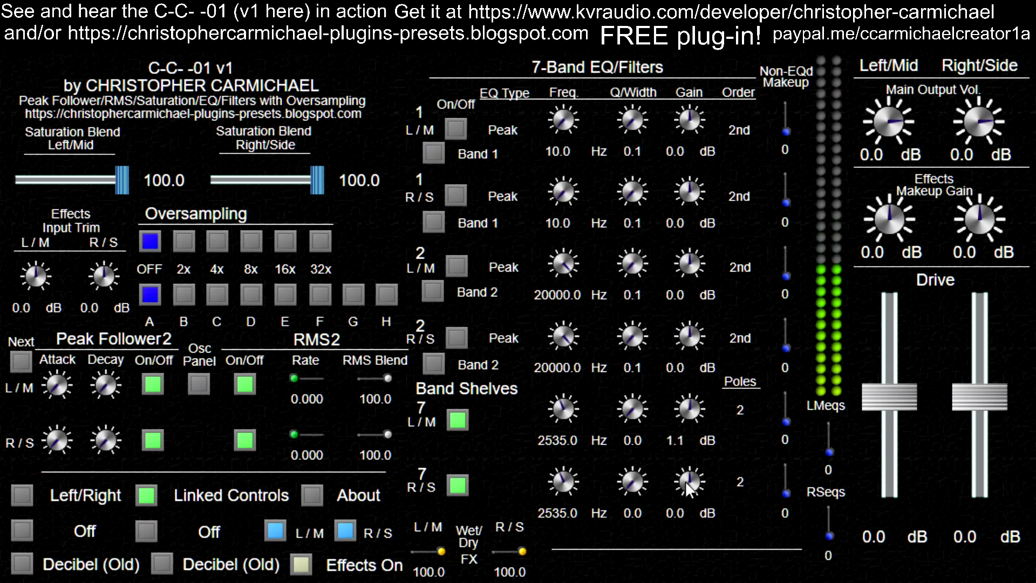
{"action": "left_click_drag", "start_coordinate": [689, 488], "coordinate": [689, 482]}
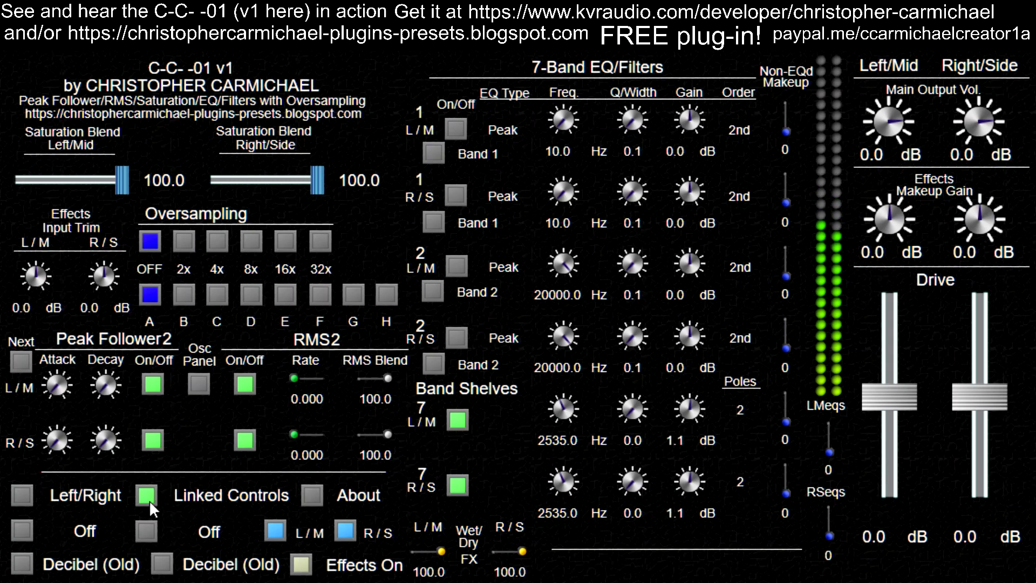
- Switch the processing to Mid/Side with Linked Controls off, and reopen the Oscillators Control Panel
{"action": "left_click", "coordinate": [21, 498]}
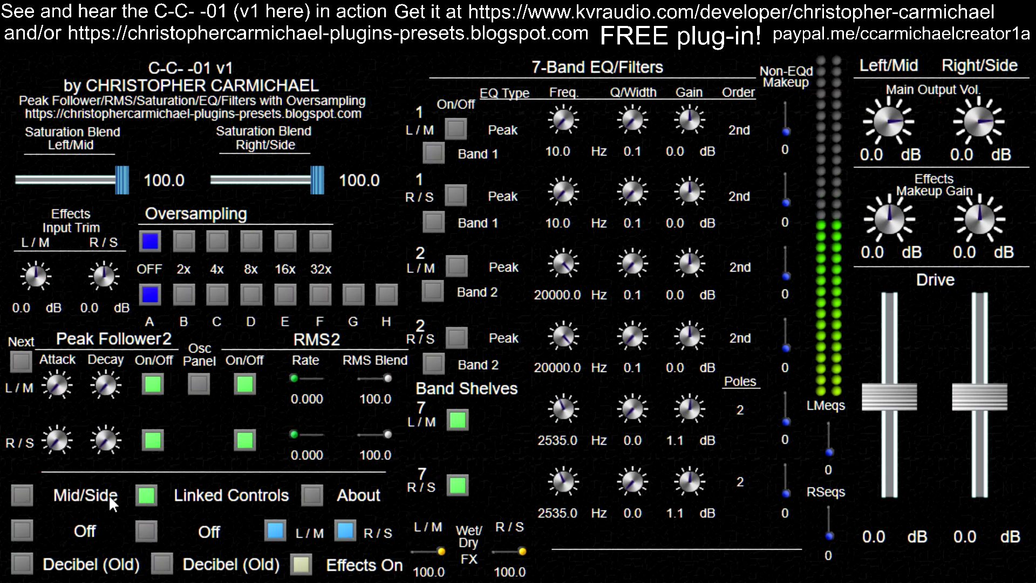
{"action": "left_click", "coordinate": [146, 495]}
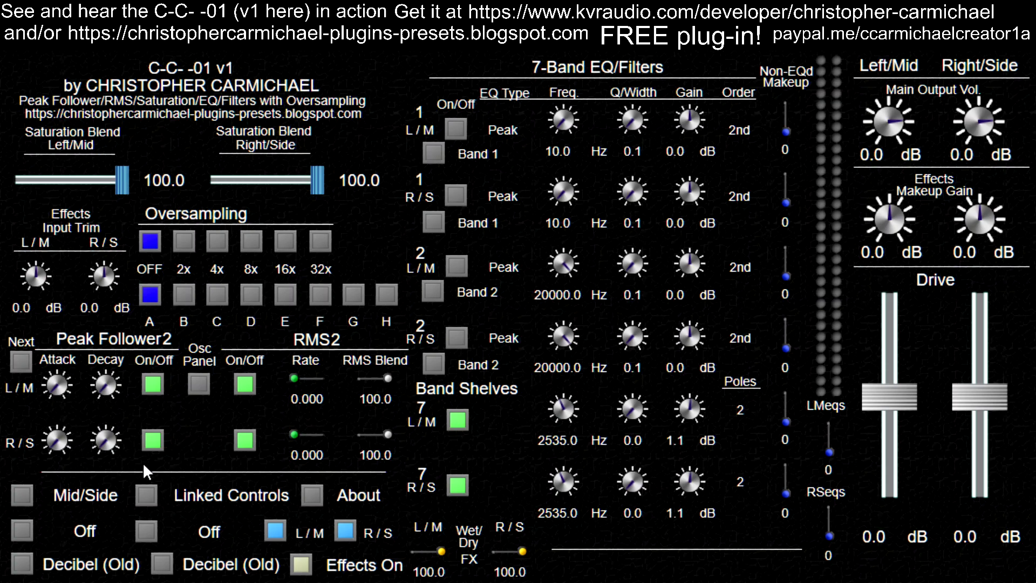
{"action": "left_click", "coordinate": [200, 385]}
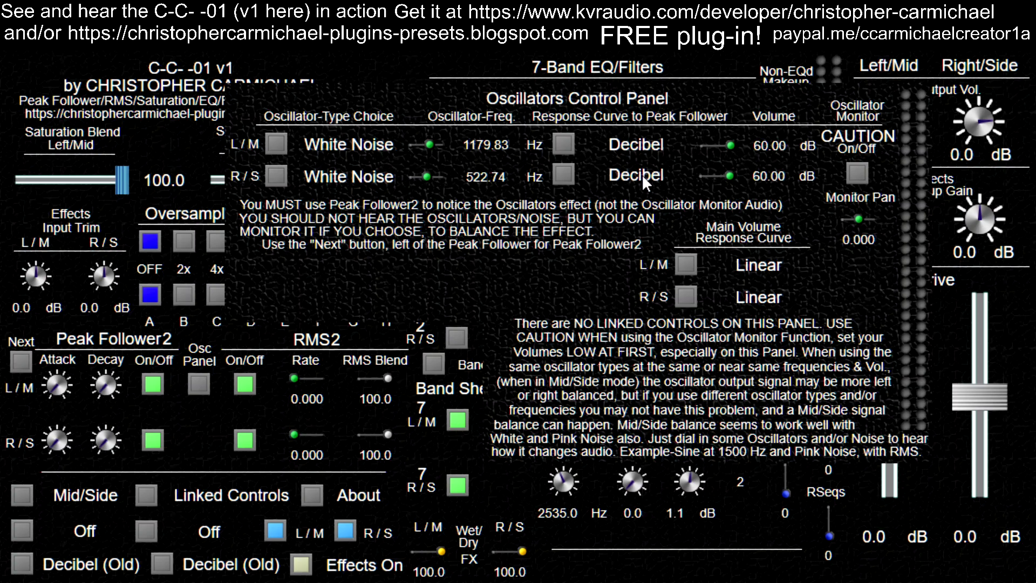
- Try the Exponential and Decibel Main Volume Response Curves in Mid/Side mode, and return both channels to Linear
{"action": "left_click", "coordinate": [766, 268]}
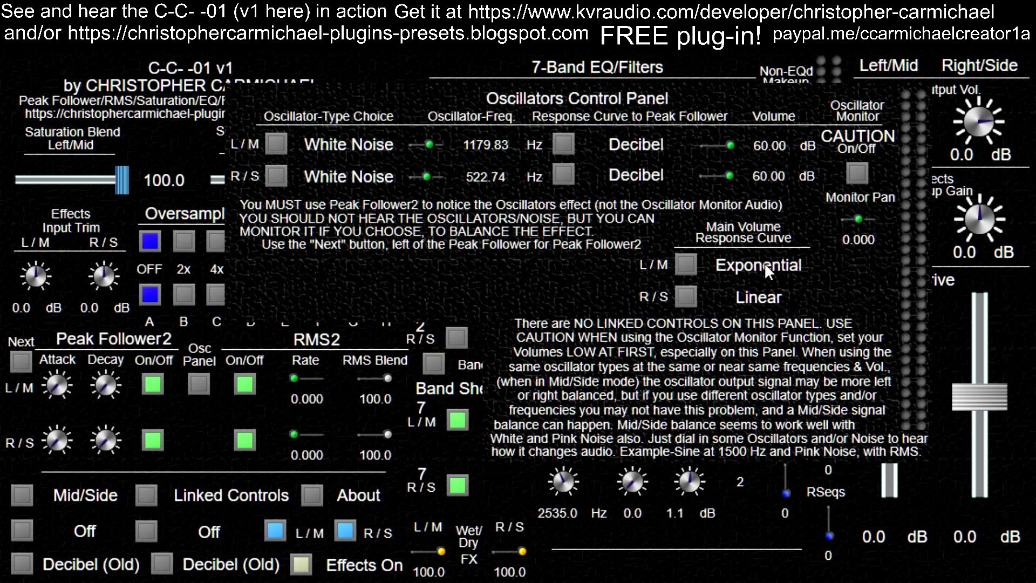
{"action": "left_click", "coordinate": [761, 296]}
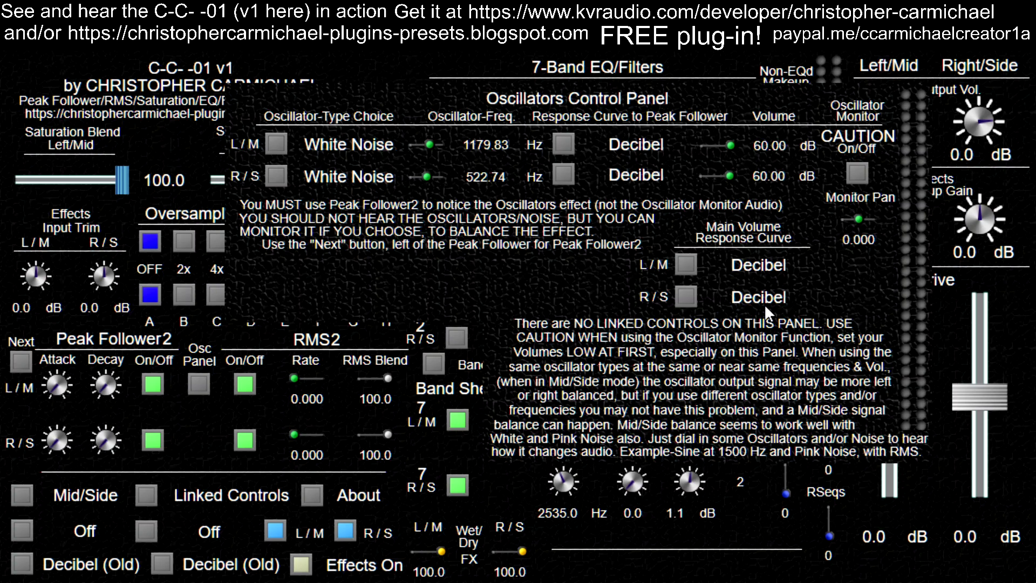
{"action": "left_click", "coordinate": [764, 293]}
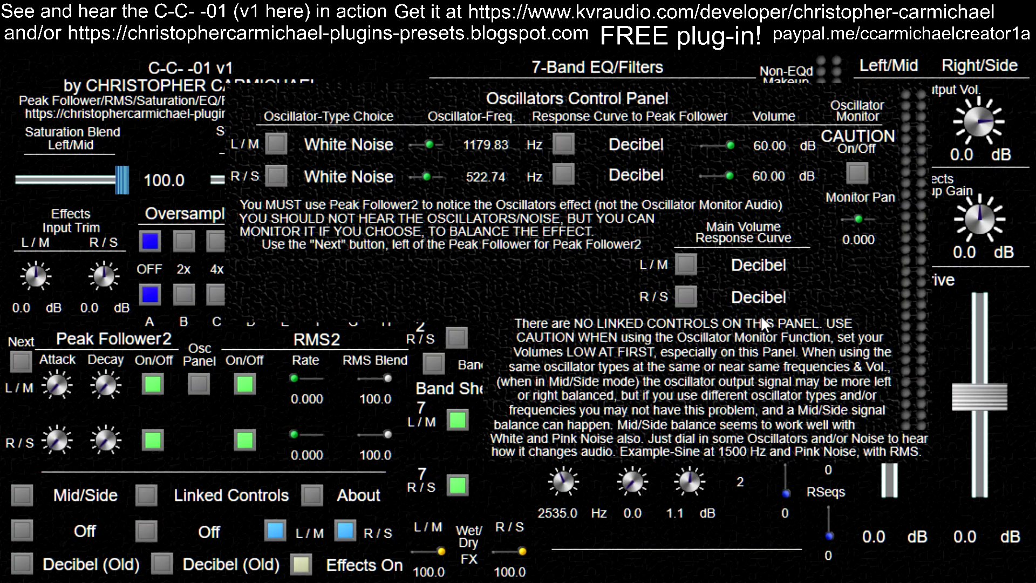
{"action": "left_click", "coordinate": [762, 273]}
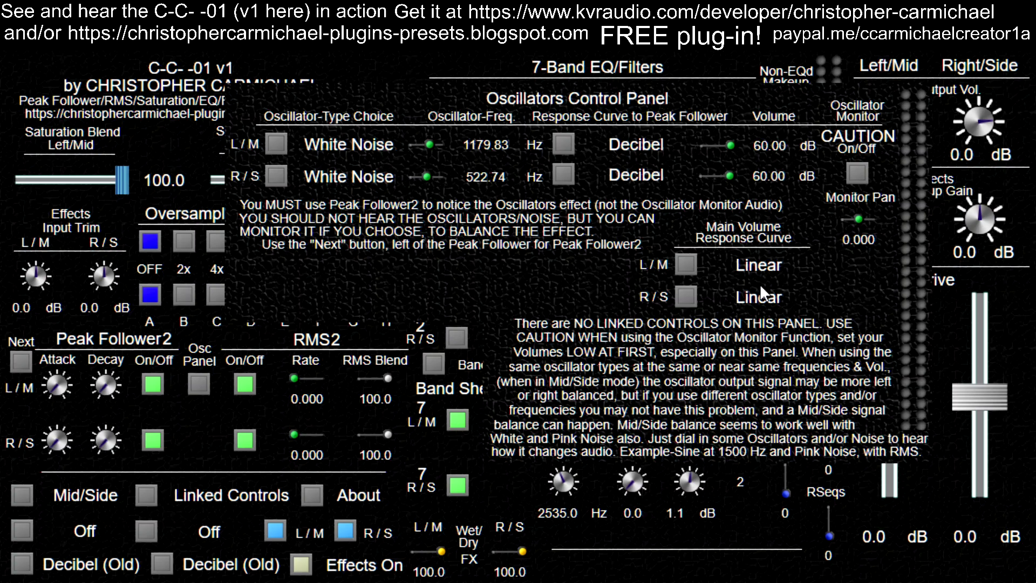
- Try Exponential for the L/M and Decibel (Old) for the R/S Main Volume Response Curve, and return both to Linear
{"action": "left_click", "coordinate": [760, 269]}
{"action": "left_click", "coordinate": [755, 303]}
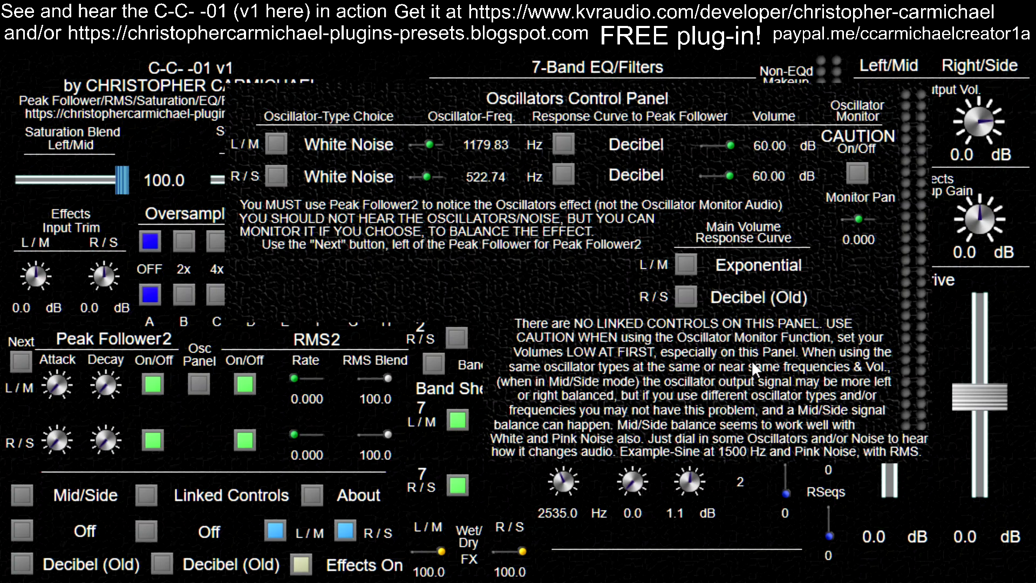
{"action": "left_click", "coordinate": [761, 297]}
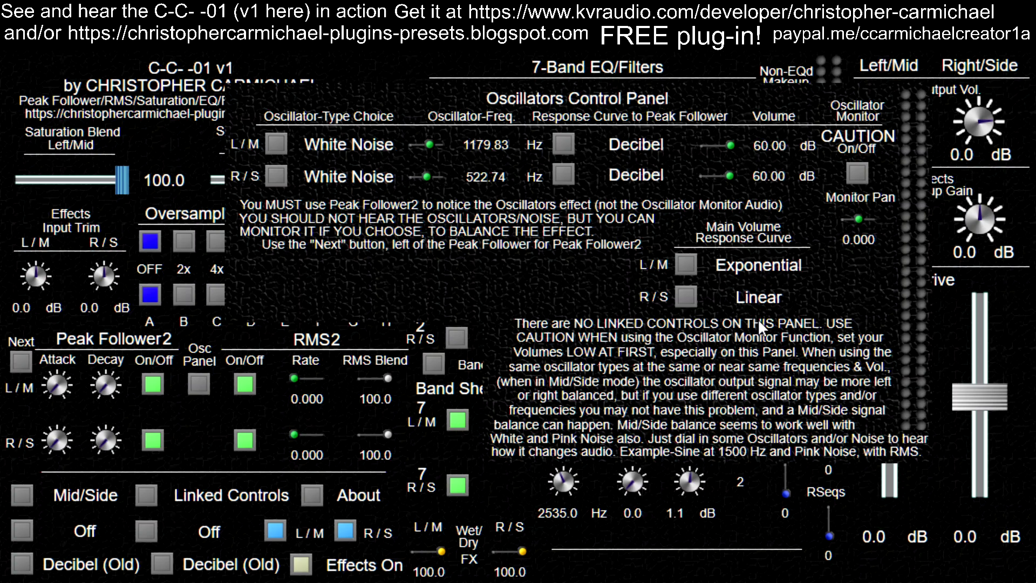
{"action": "left_click", "coordinate": [766, 273]}
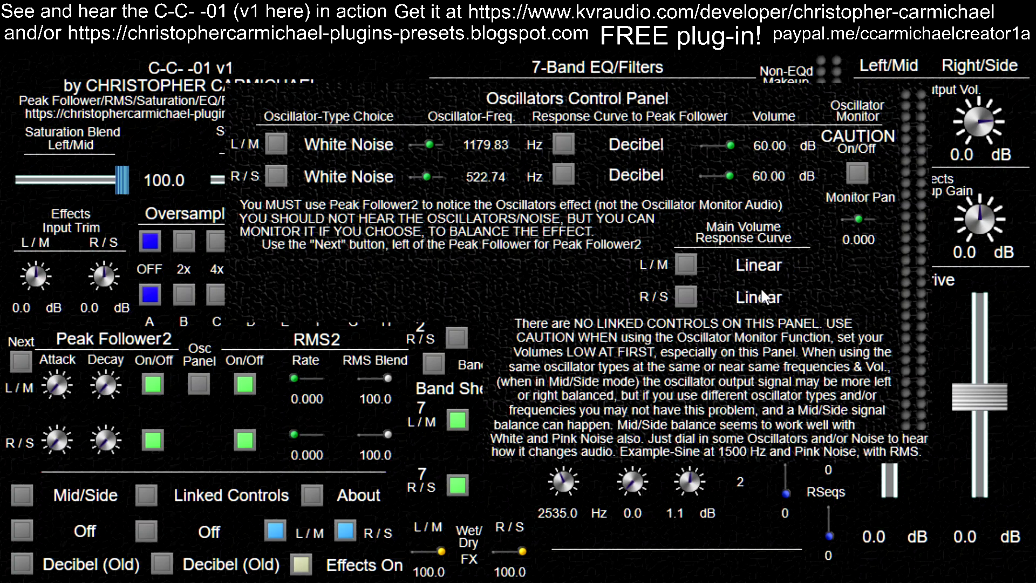
- Try Exponential and Decibel for the pair of response curves beside Effects On, and return both to Decibel (Old)
{"action": "left_click", "coordinate": [231, 570]}
{"action": "left_click", "coordinate": [86, 572]}
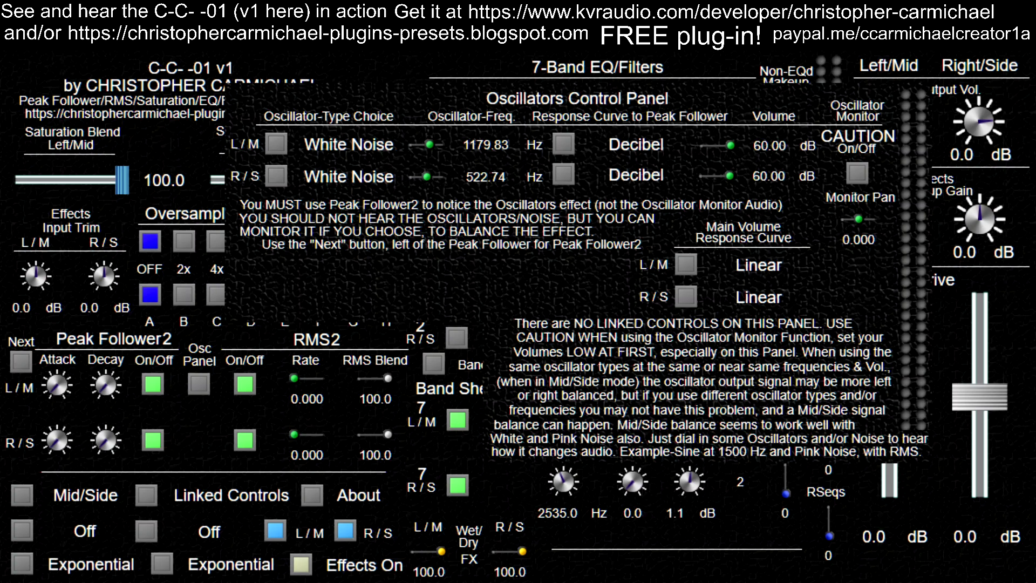
{"action": "left_click", "coordinate": [108, 572]}
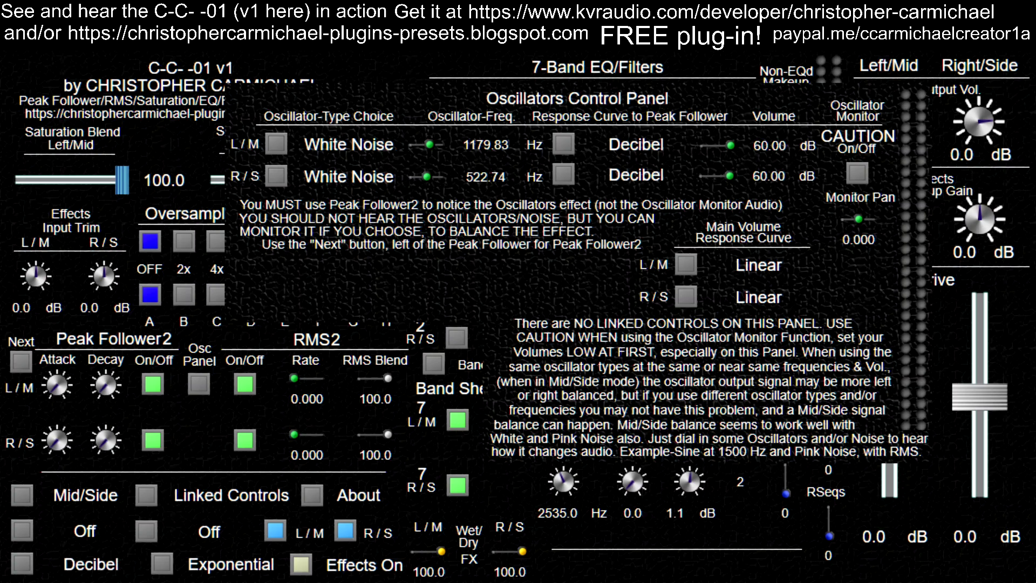
{"action": "left_click", "coordinate": [231, 568]}
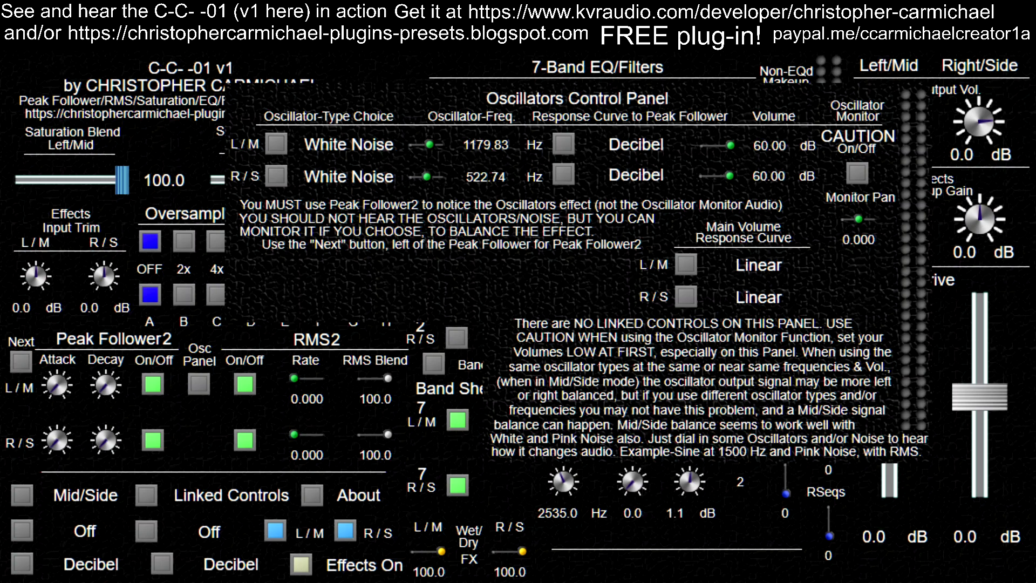
{"action": "left_click", "coordinate": [90, 565]}
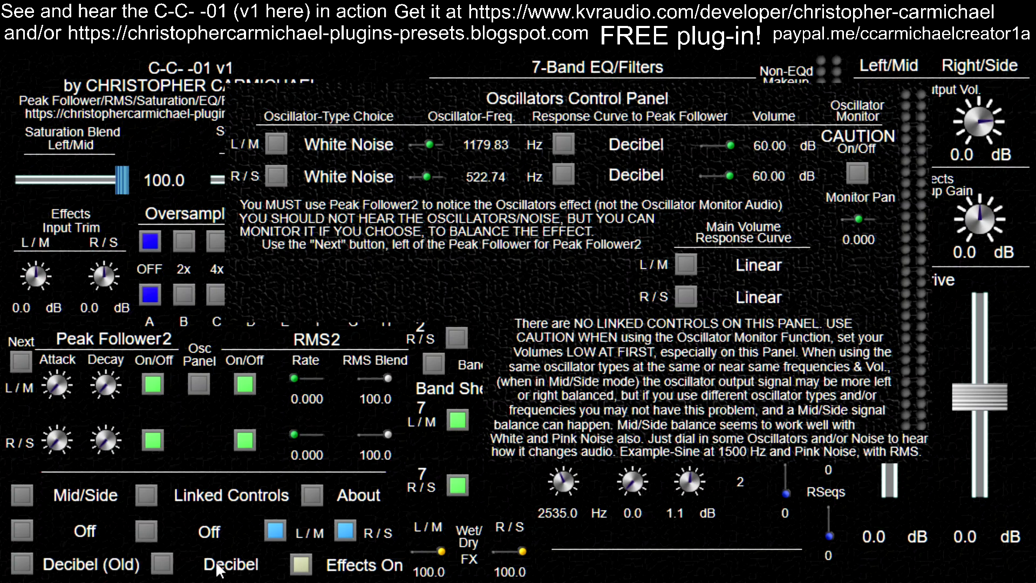
{"action": "left_click", "coordinate": [231, 565]}
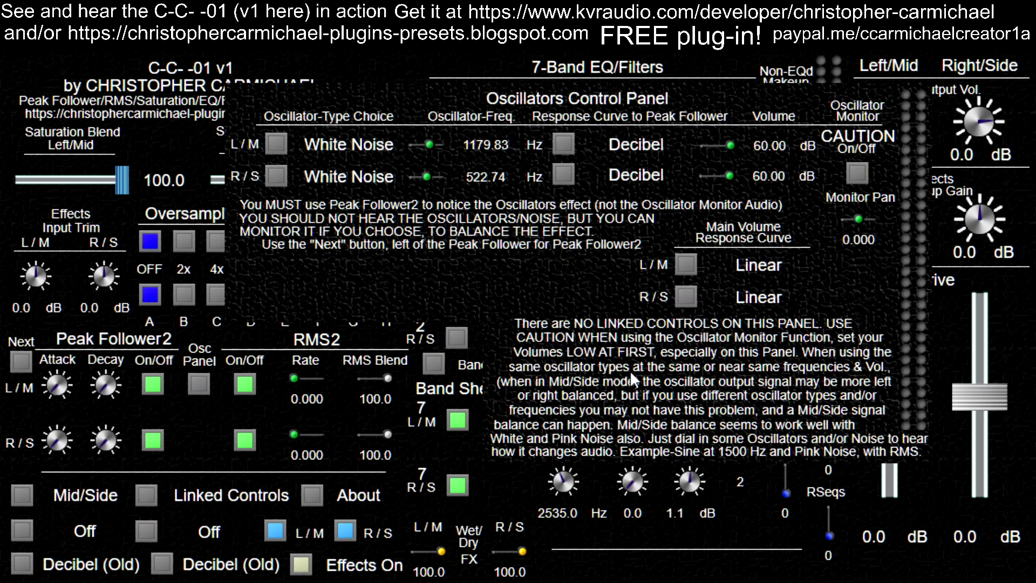
- Try the Exponential and Decibel settings for the L/M and R/S Main Volume Response Curves
{"action": "left_click", "coordinate": [769, 264]}
{"action": "left_click", "coordinate": [756, 306]}
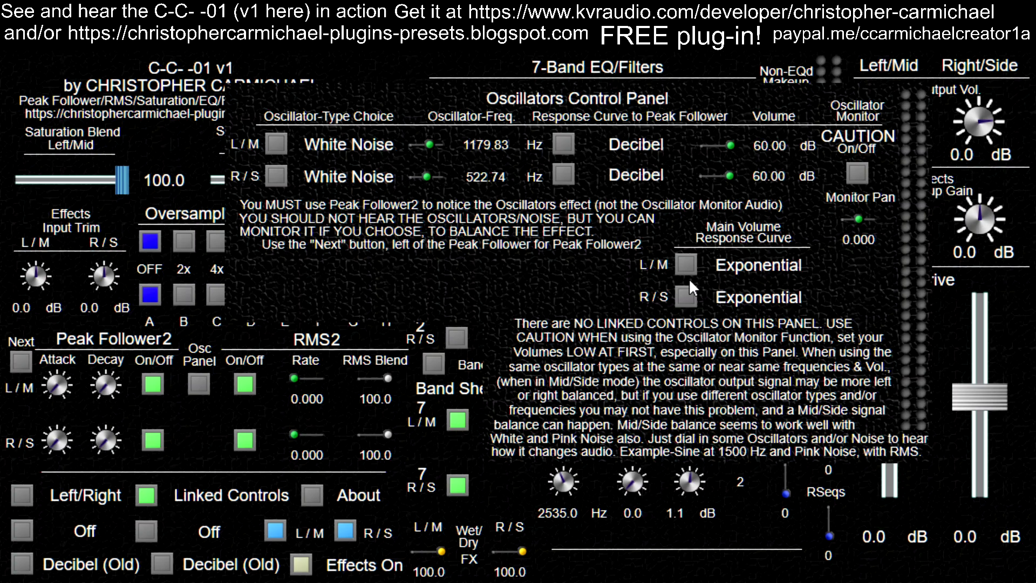
{"action": "left_click", "coordinate": [767, 259]}
{"action": "left_click", "coordinate": [763, 299]}
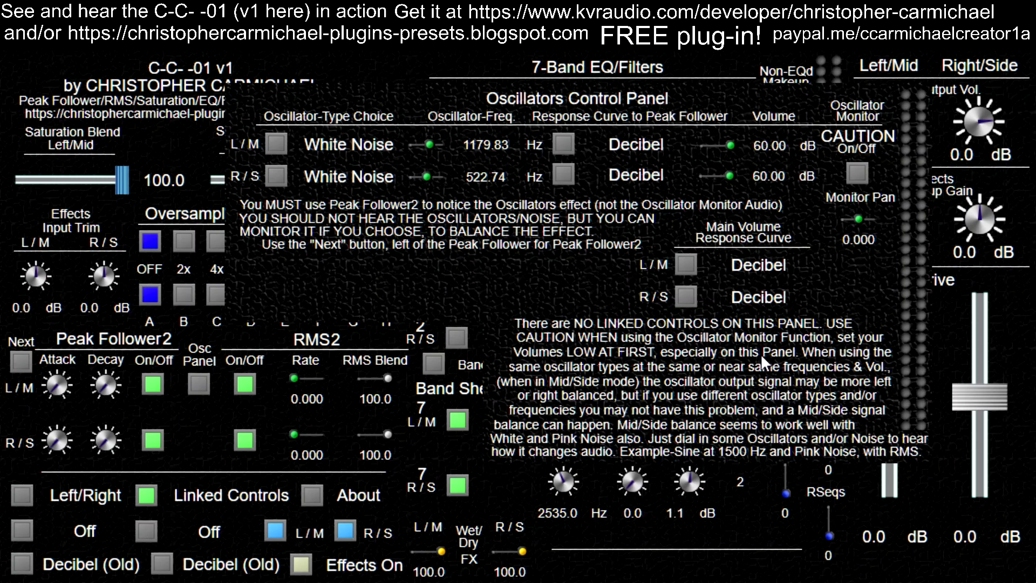
- Try Decibel (Old) for both Main Volume Response Curves, and return both to Linear
{"action": "left_click", "coordinate": [764, 298]}
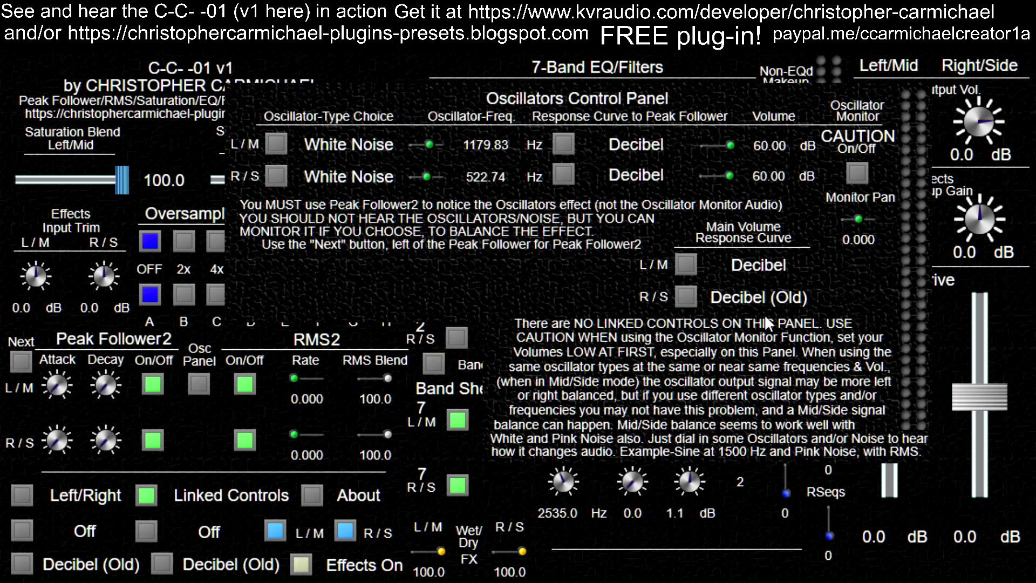
{"action": "left_click", "coordinate": [761, 265]}
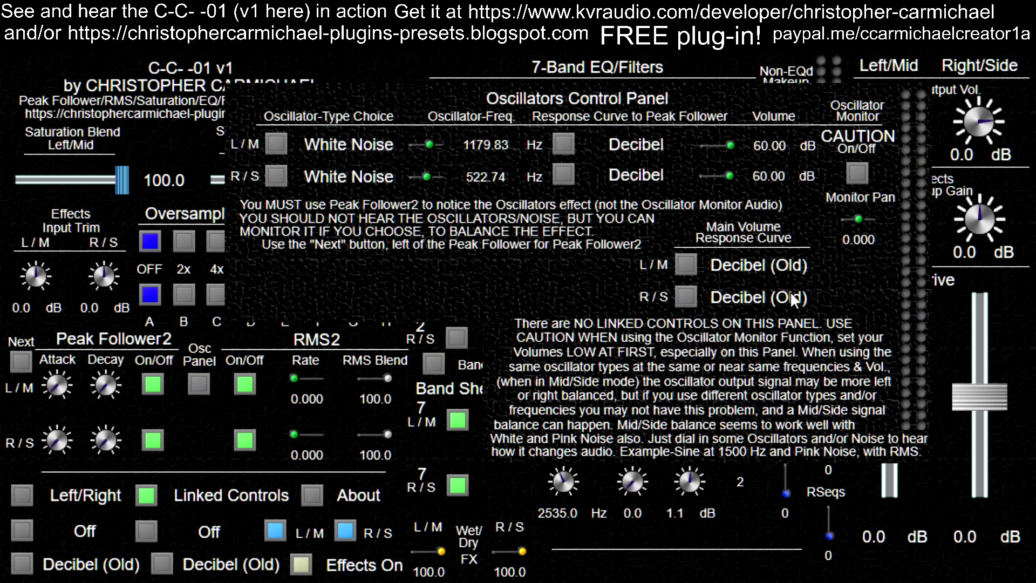
{"action": "left_click", "coordinate": [747, 300]}
{"action": "left_click", "coordinate": [756, 269]}
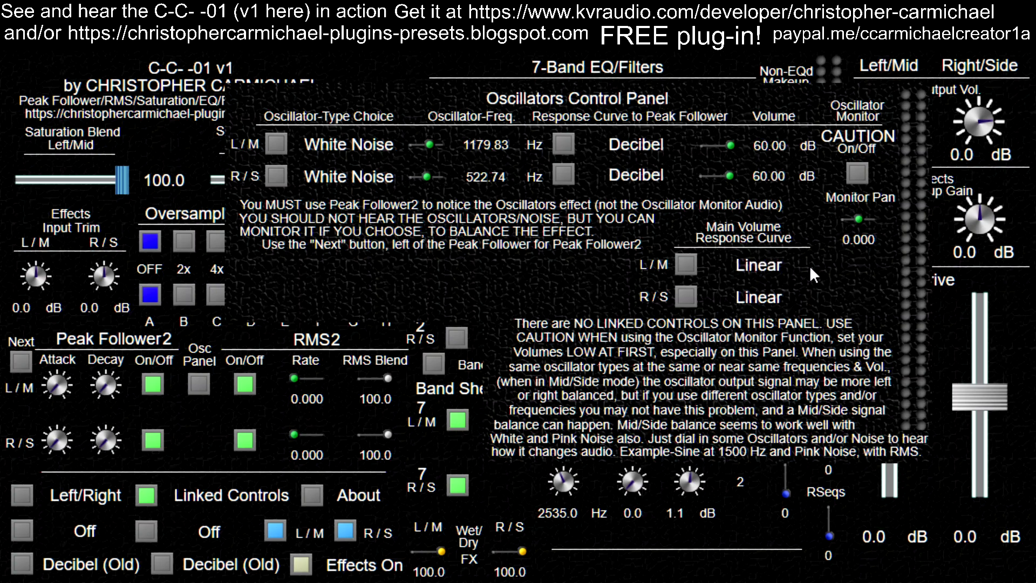
- Set the L/M Main Volume Response Curve to Decibel (Old)
{"action": "left_click", "coordinate": [769, 264]}
{"action": "left_click", "coordinate": [772, 335]}
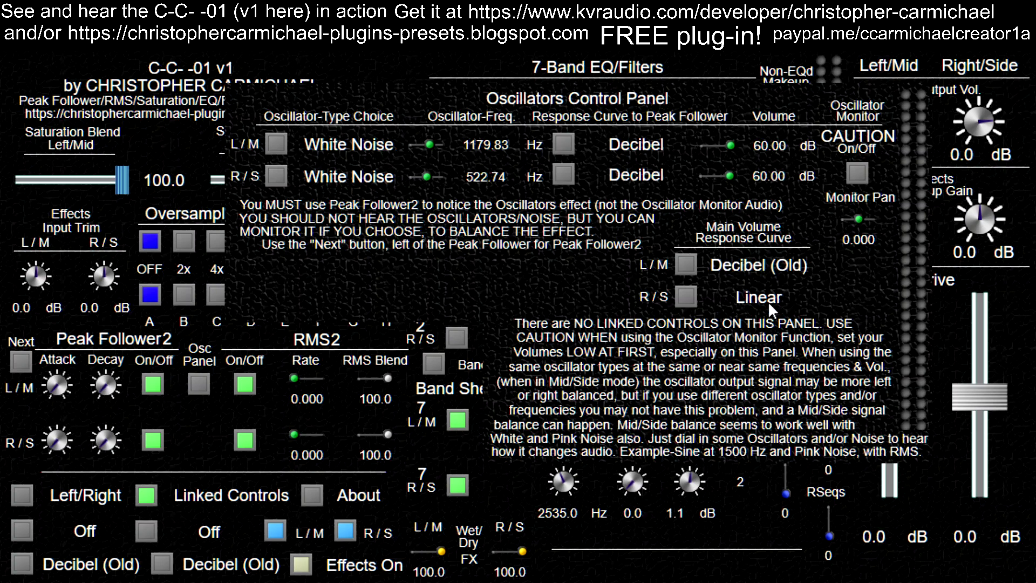
- Set the R/S Main Volume Response Curve to Decibel (Old), and switch both the L/M and R/S curves to Exponential
{"action": "left_click", "coordinate": [768, 300]}
{"action": "left_click", "coordinate": [767, 360]}
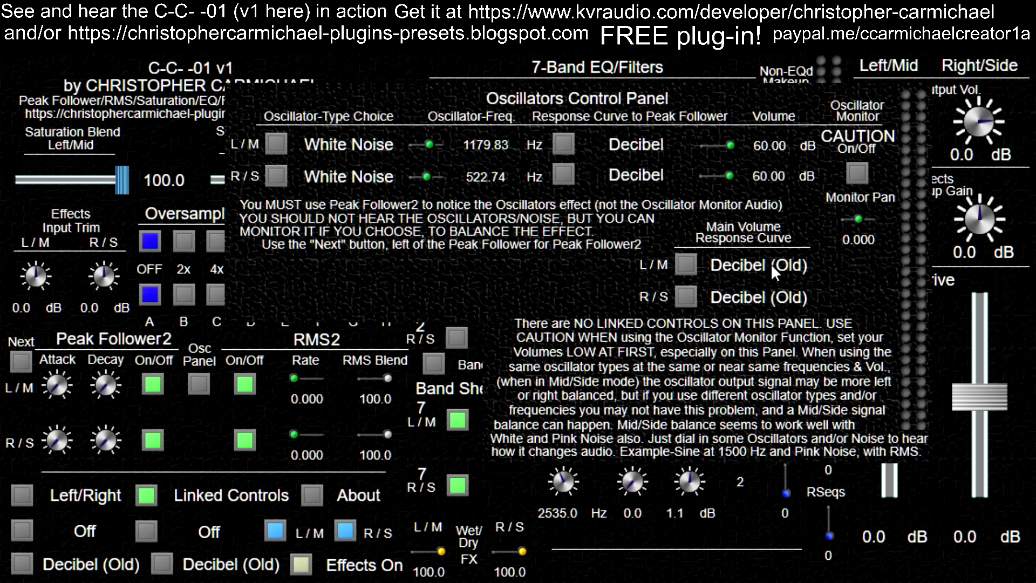
{"action": "left_click", "coordinate": [771, 263]}
{"action": "left_click", "coordinate": [766, 279]}
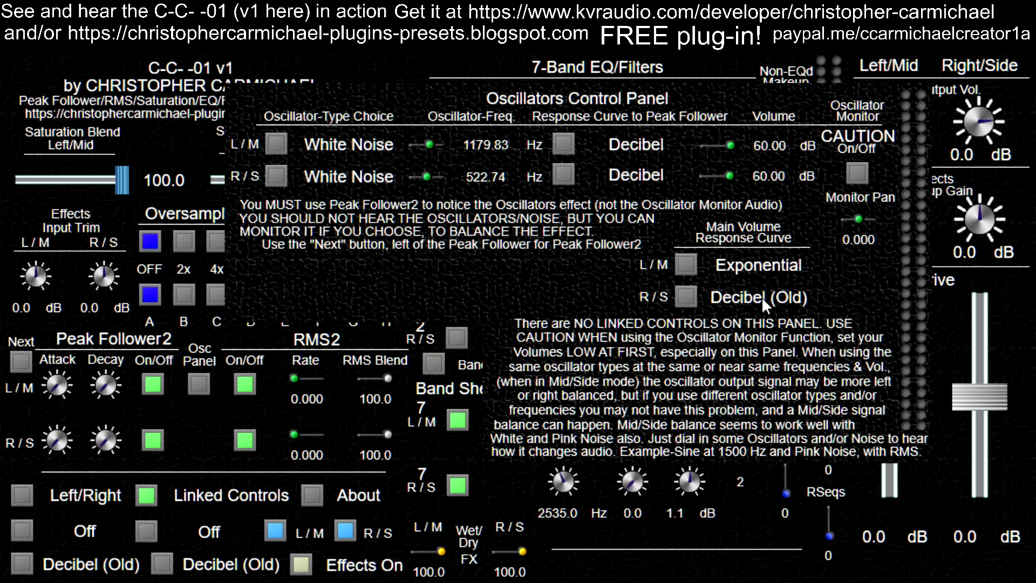
{"action": "left_click", "coordinate": [764, 297]}
{"action": "left_click", "coordinate": [767, 321]}
{"action": "left_click", "coordinate": [773, 300]}
{"action": "left_click", "coordinate": [773, 310]}
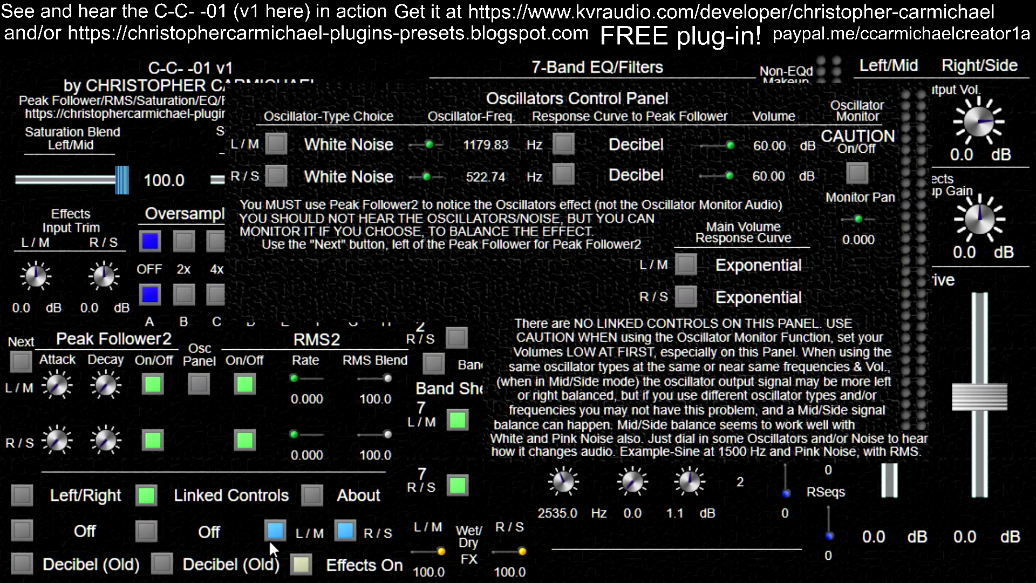
- Close the Oscillators Control Panel and lower the L/M and R/S Effects Input Trims to -30.0 dB
{"action": "left_click", "coordinate": [201, 383]}
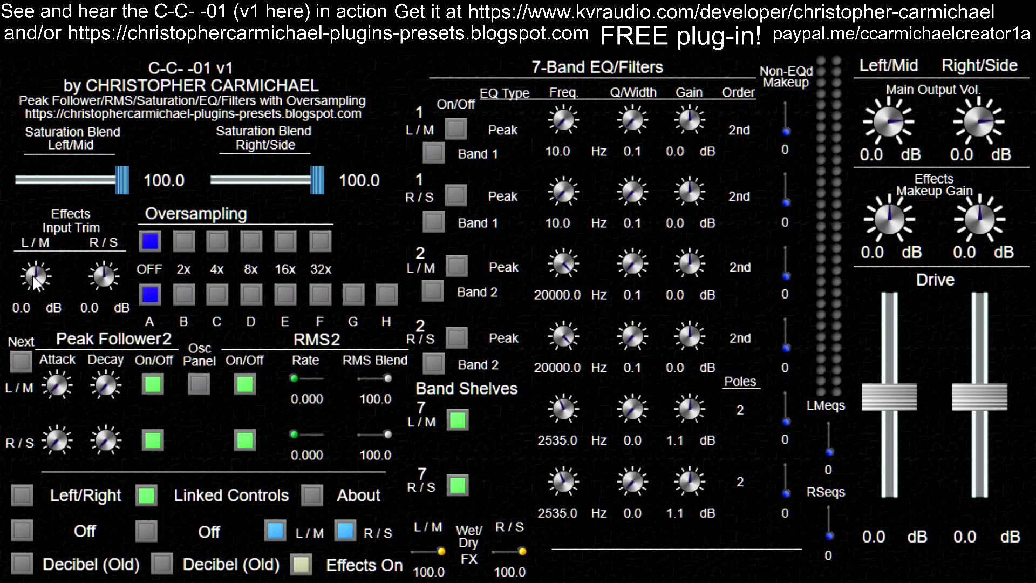
{"action": "left_click_drag", "start_coordinate": [35, 273], "coordinate": [29, 317]}
{"action": "left_click_drag", "start_coordinate": [111, 290], "coordinate": [95, 319]}
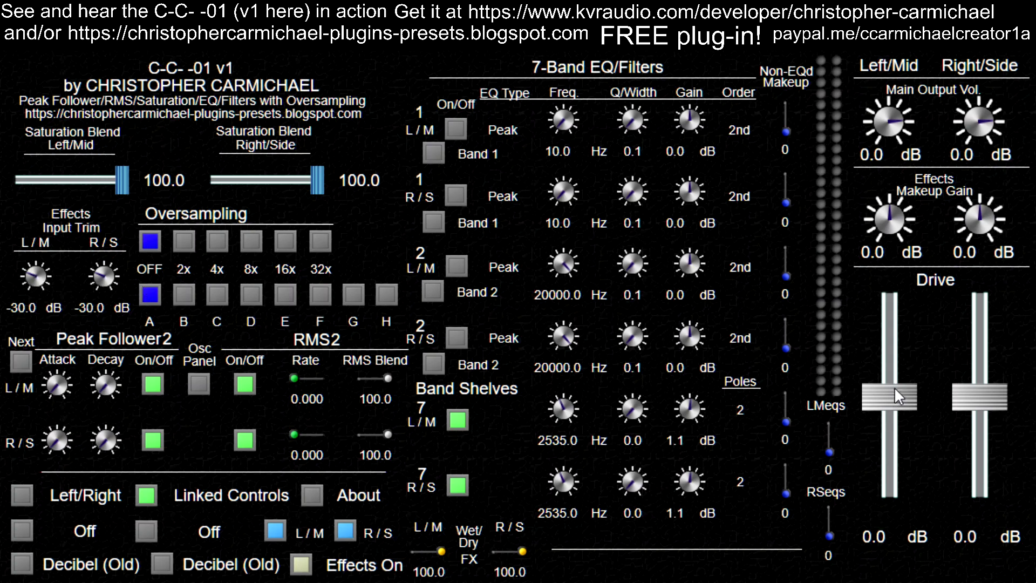
- Raise the L/M and R/S Effects Makeup Gains to 30.0 dB
{"action": "left_click_drag", "start_coordinate": [900, 231], "coordinate": [897, 178]}
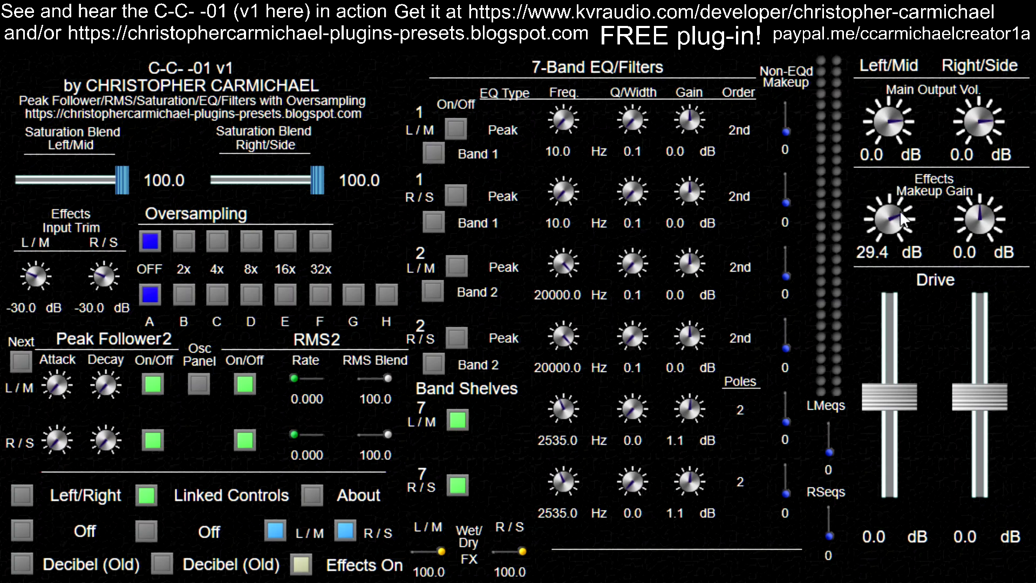
{"action": "scroll", "coordinate": [903, 219], "scroll_direction": "up", "scroll_amount": 1}
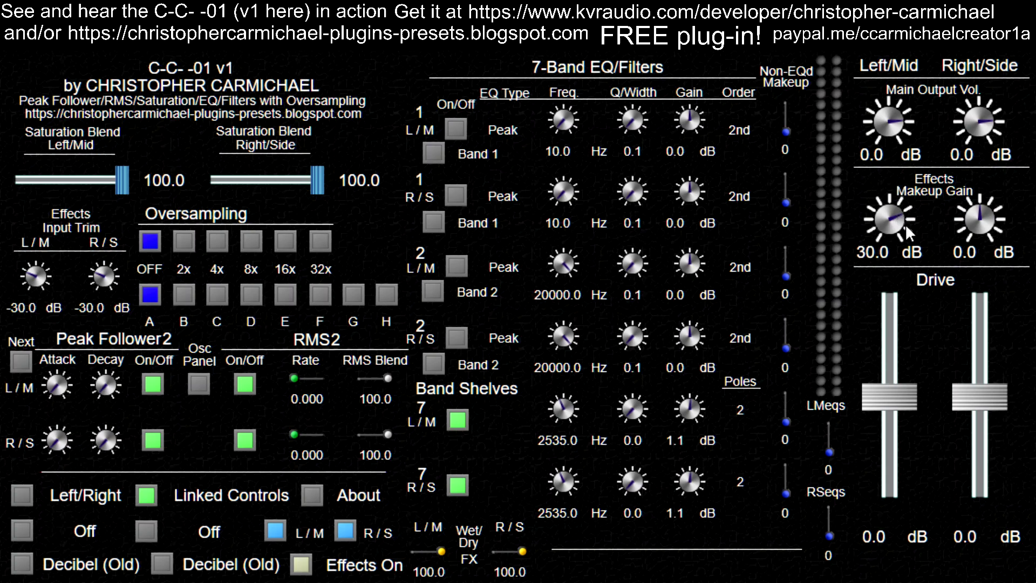
{"action": "left_click", "coordinate": [977, 245]}
{"action": "type", "text": "30"}
{"action": "key", "text": "Return"}
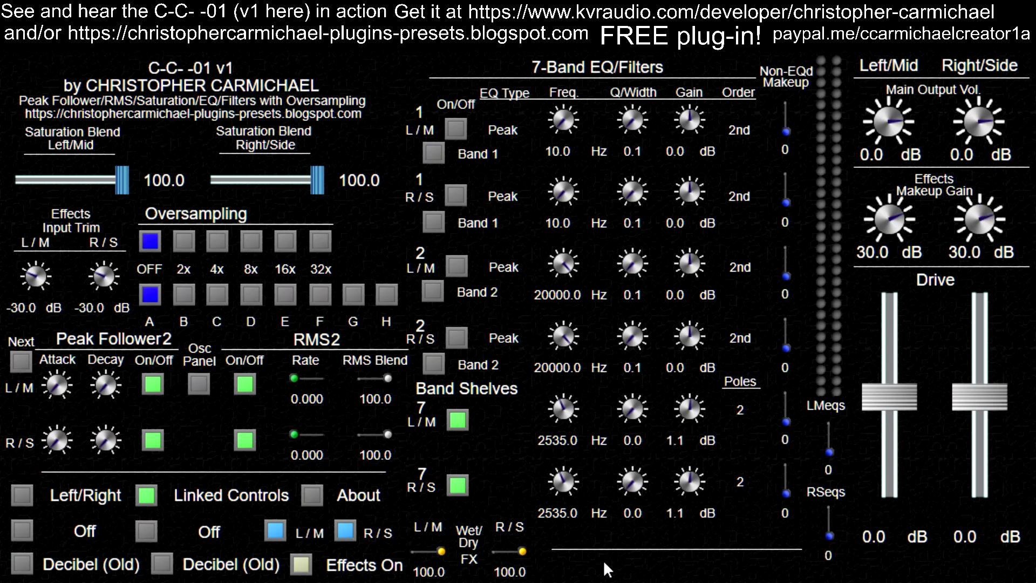
- Set the L/M and R/S saturators to Saturator 1, comparing the L/M one against Off
{"action": "left_click", "coordinate": [91, 532]}
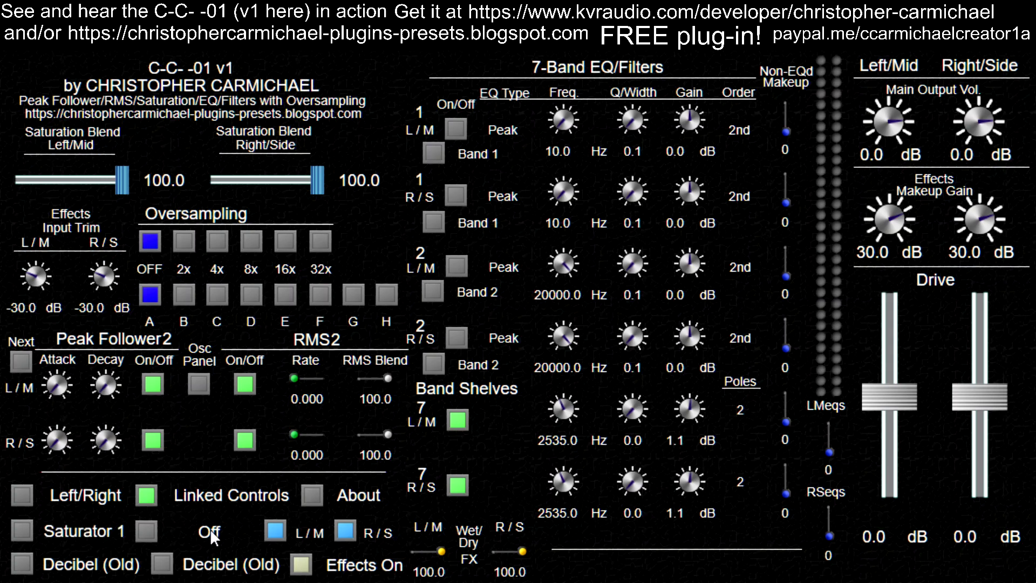
{"action": "left_click", "coordinate": [221, 538]}
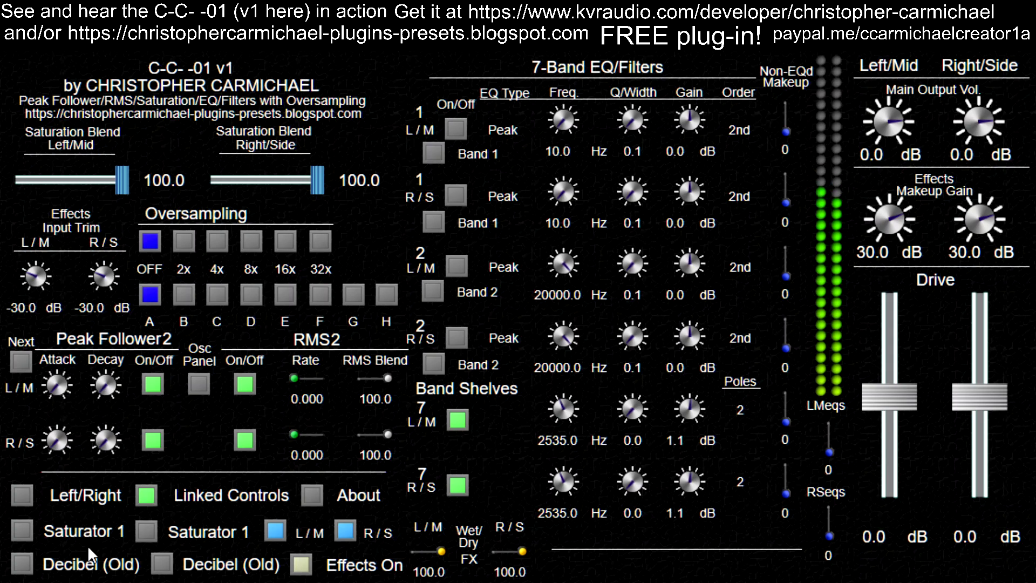
{"action": "left_click", "coordinate": [83, 531]}
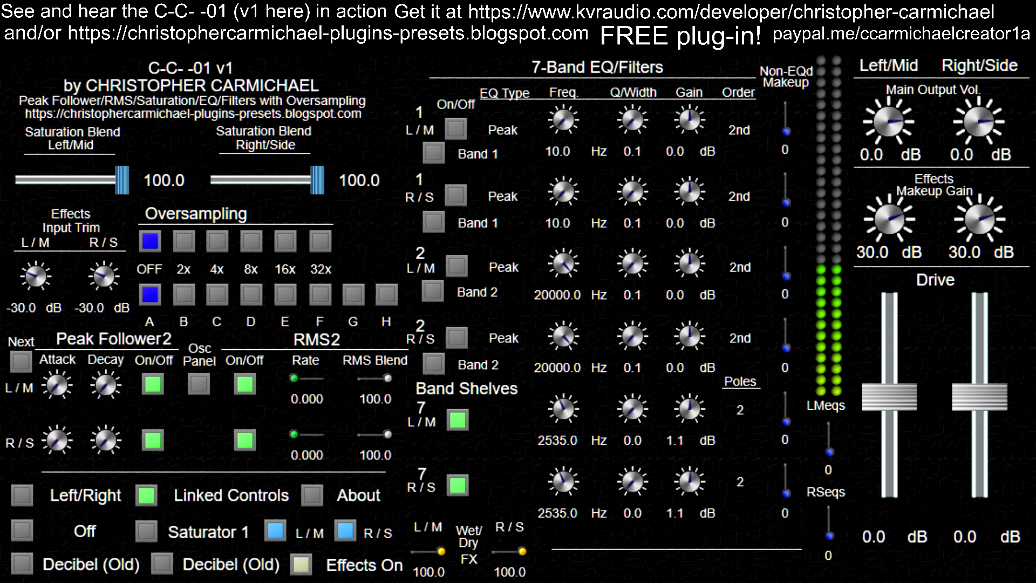
{"action": "left_click", "coordinate": [91, 534]}
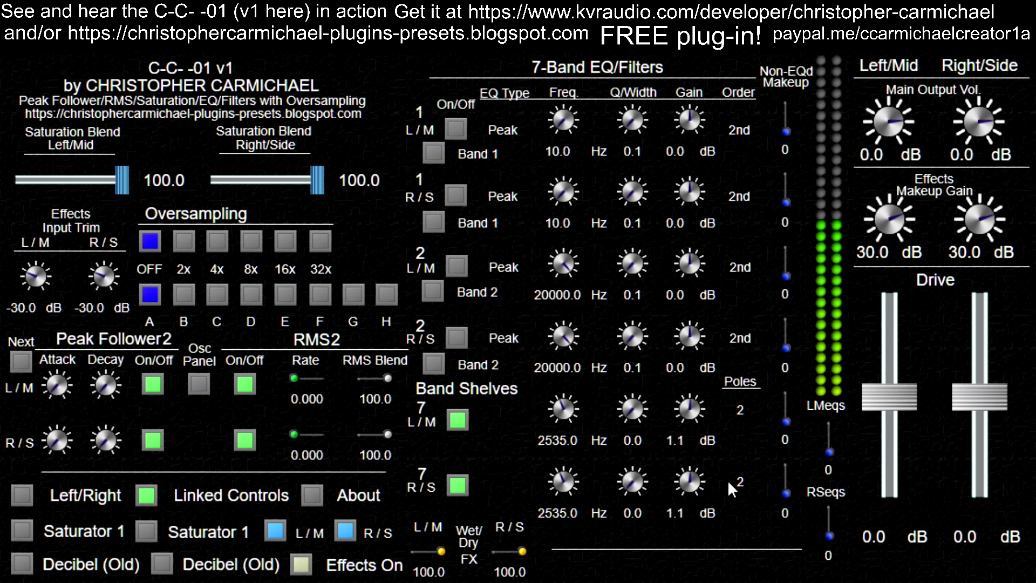
- Check the Oscillators Control Panel settings and compare the sound with the L/M Peak Follower2 off and on
{"action": "left_click", "coordinate": [200, 383]}
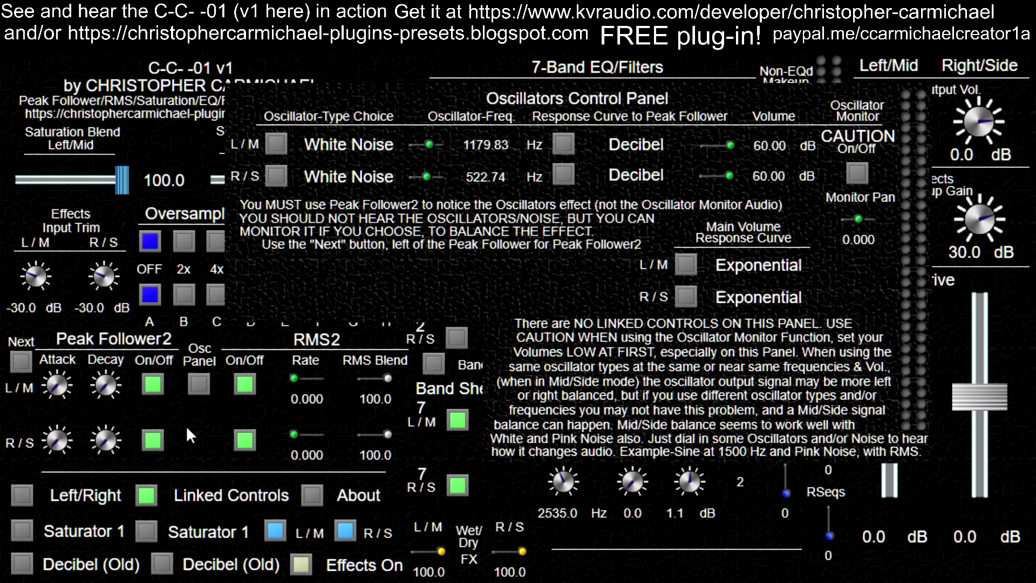
{"action": "left_click", "coordinate": [201, 383]}
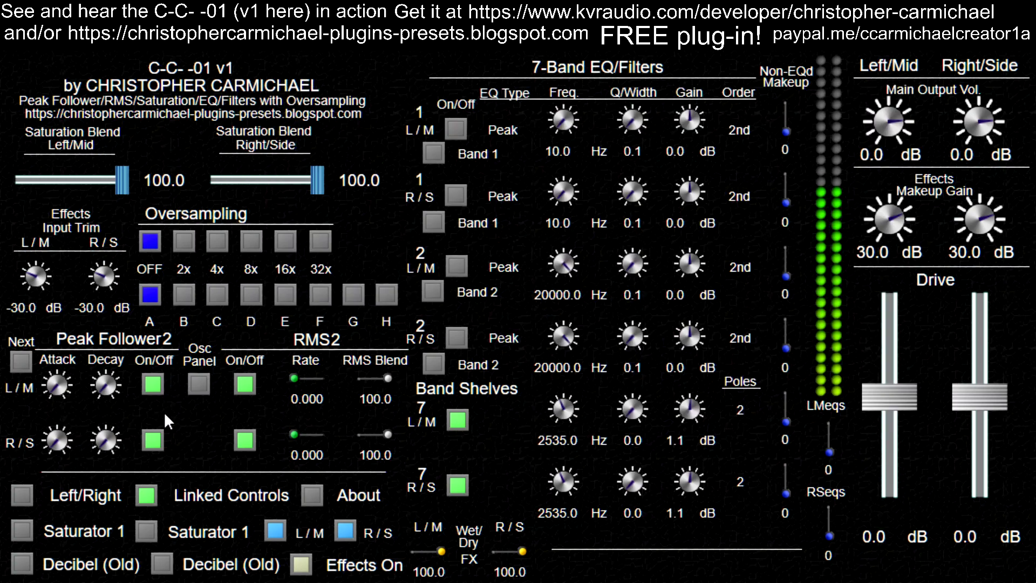
{"action": "left_click", "coordinate": [154, 382]}
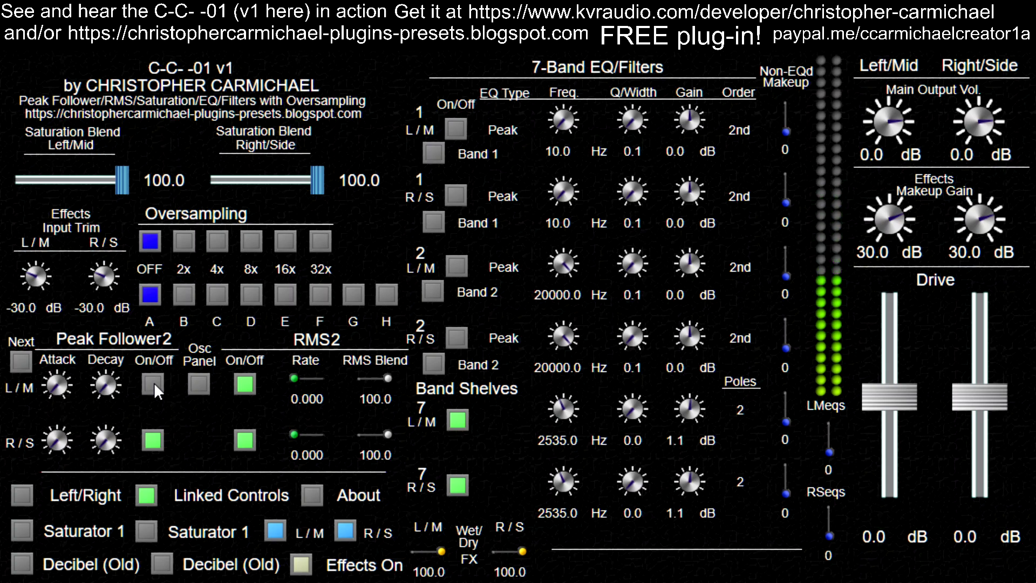
{"action": "left_click", "coordinate": [154, 382]}
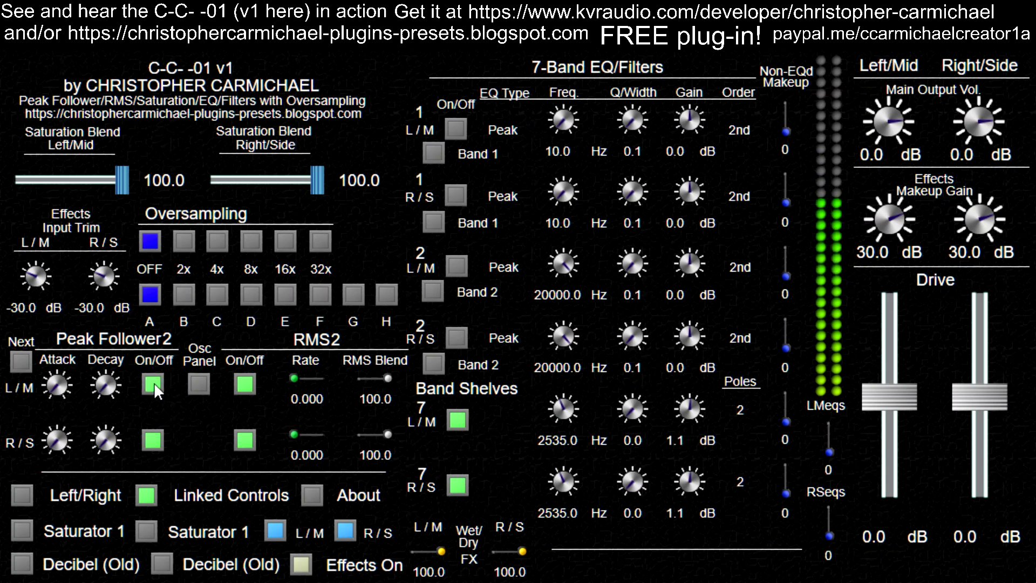
{"action": "left_click", "coordinate": [154, 382]}
{"action": "left_click", "coordinate": [154, 382]}
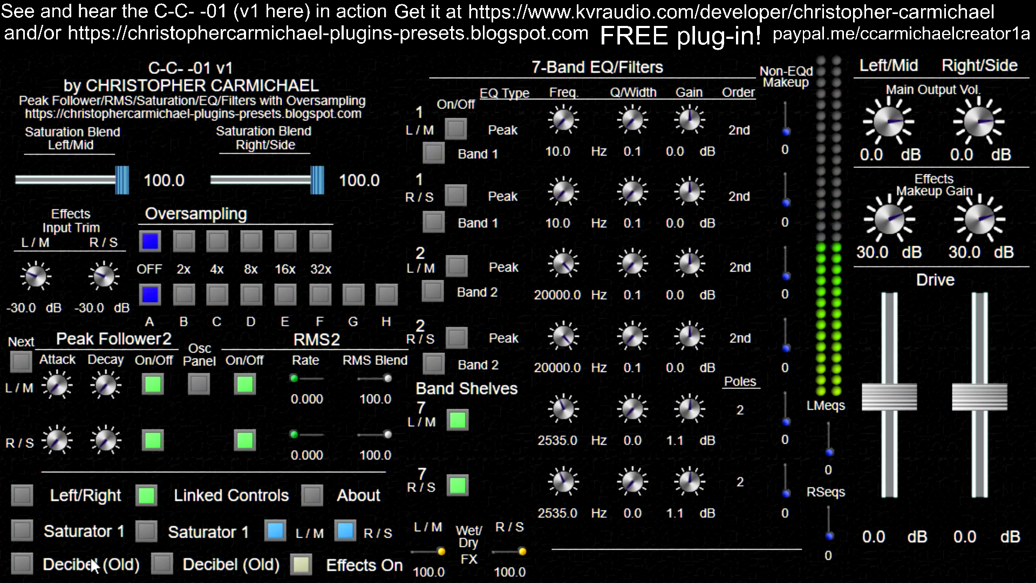
- Set the L/M saturator to Saturator 2 and compare the sound with the L/M Peak Follower2 off and on
{"action": "left_click", "coordinate": [87, 529]}
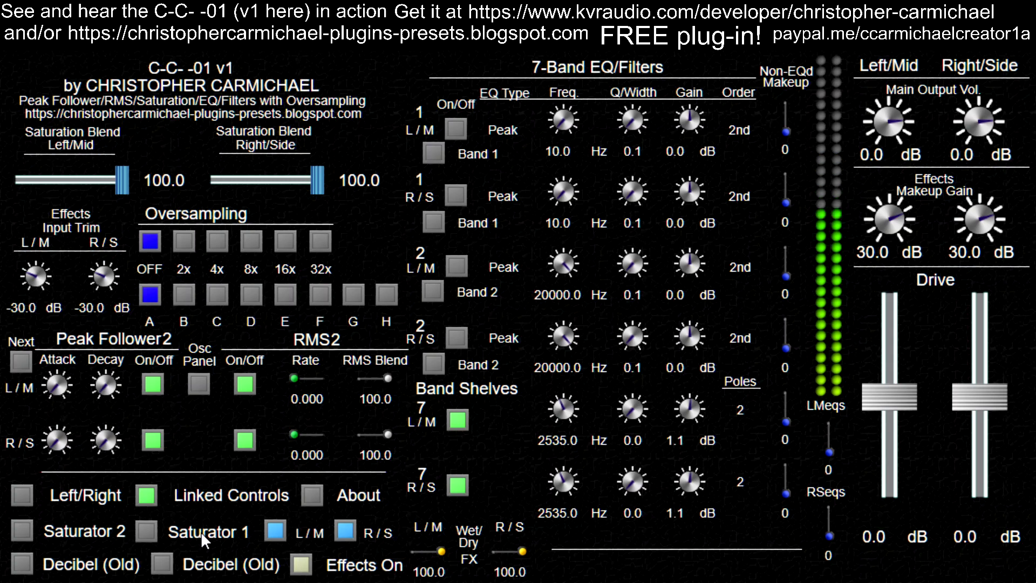
{"action": "left_click", "coordinate": [159, 389]}
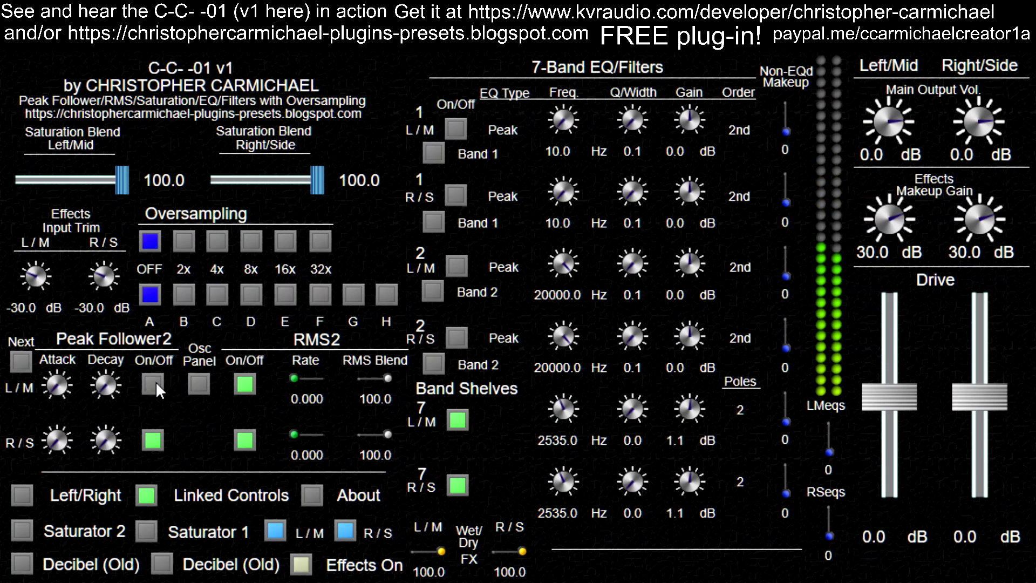
{"action": "left_click", "coordinate": [158, 389]}
- Set the L/M and R/S oscillator types to Sine, lower the L/M oscillator frequency, and close the oscillators panel
{"action": "left_click", "coordinate": [201, 385]}
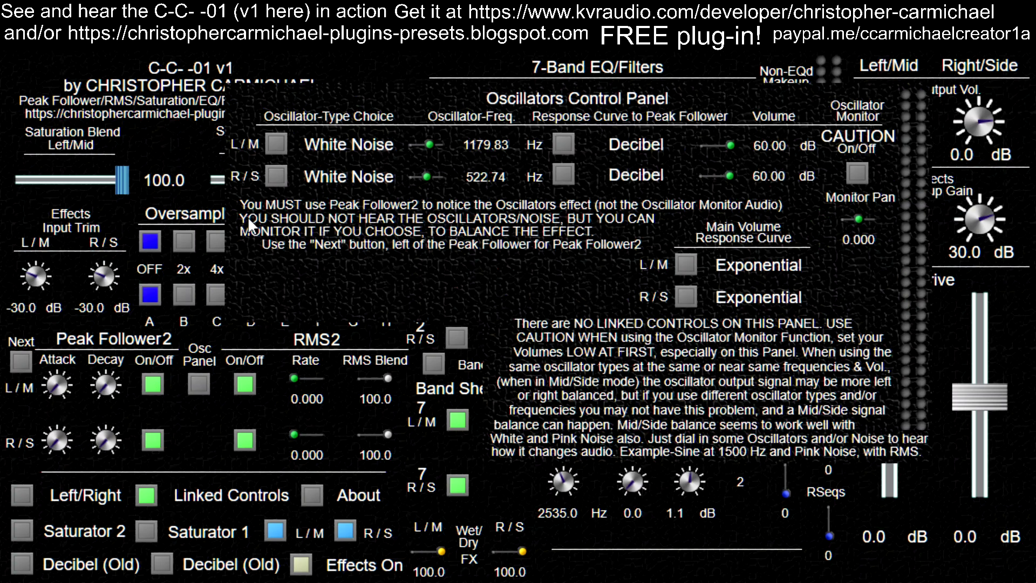
{"action": "left_click", "coordinate": [355, 144]}
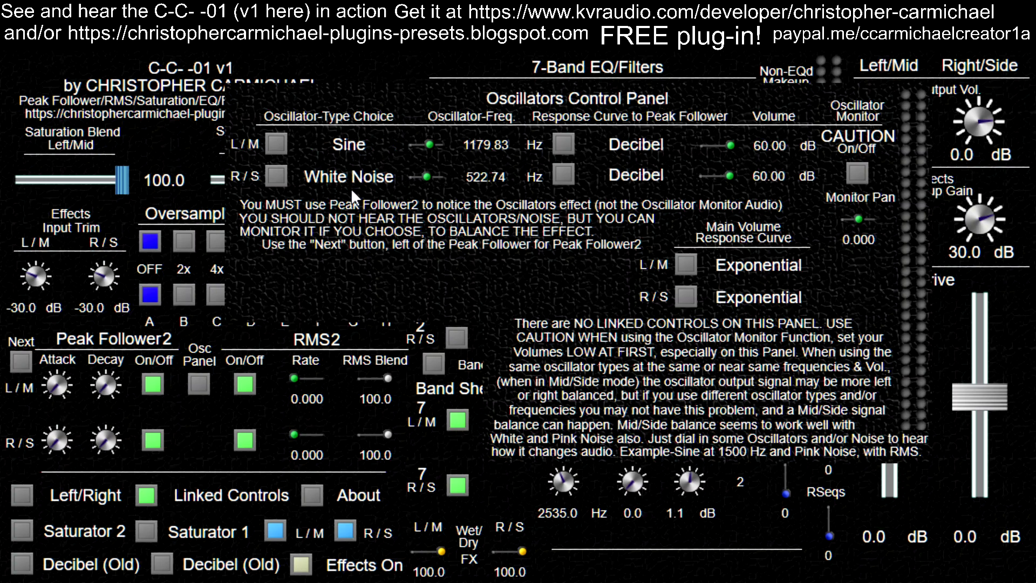
{"action": "left_click", "coordinate": [351, 180]}
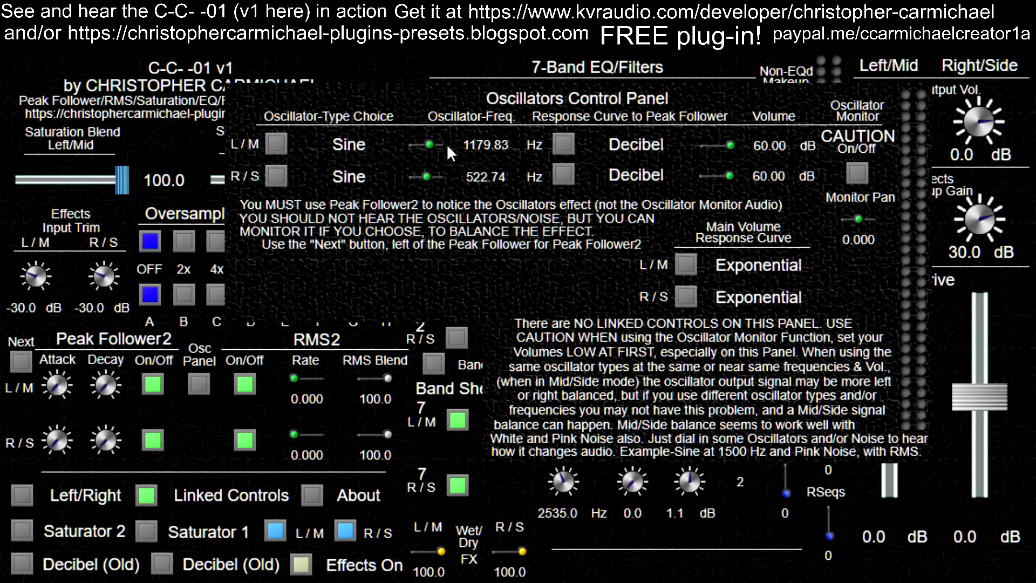
{"action": "left_click_drag", "start_coordinate": [427, 141], "coordinate": [415, 145]}
{"action": "left_click_drag", "start_coordinate": [414, 144], "coordinate": [420, 146]}
{"action": "left_click", "coordinate": [204, 380]}
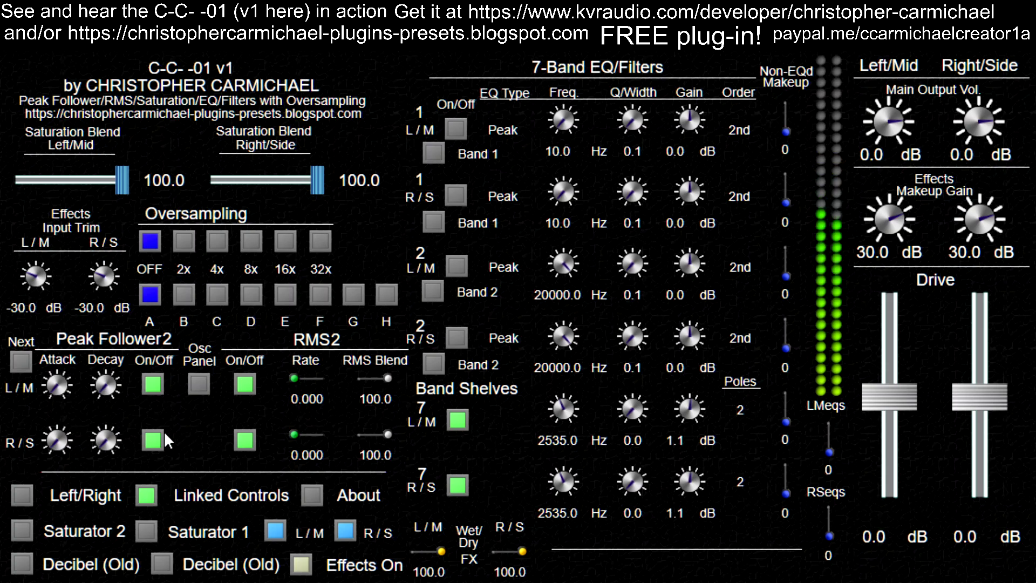
- Compare the sound with the L/M Peak Follower2 off and on, leaving it off
{"action": "left_click", "coordinate": [161, 384]}
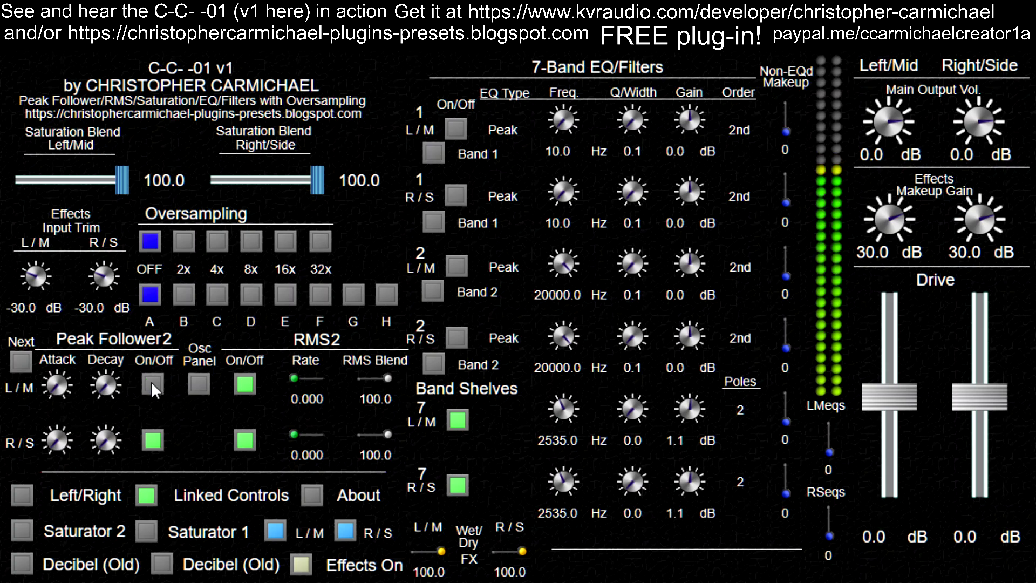
{"action": "left_click", "coordinate": [158, 385]}
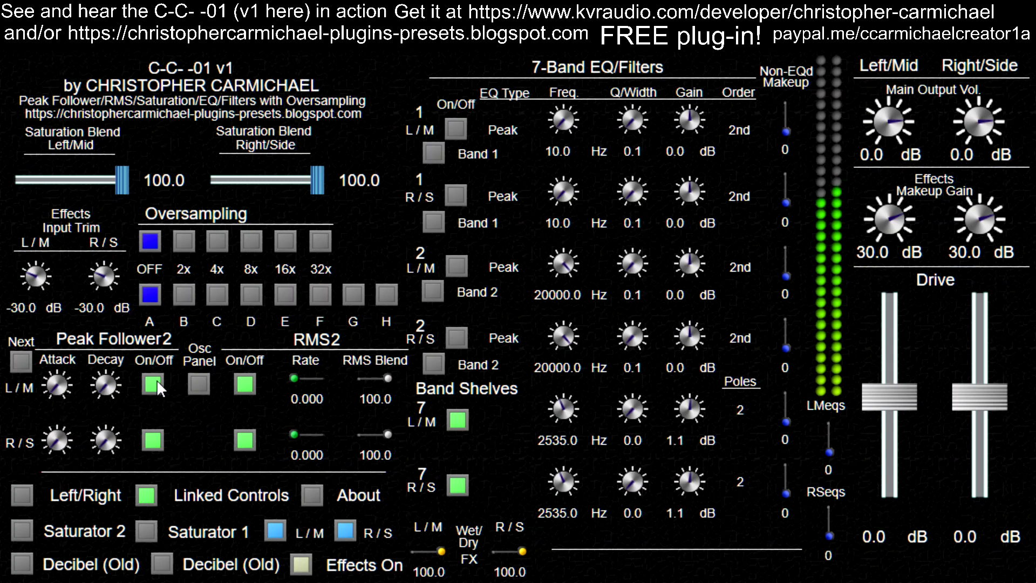
{"action": "left_click", "coordinate": [159, 383]}
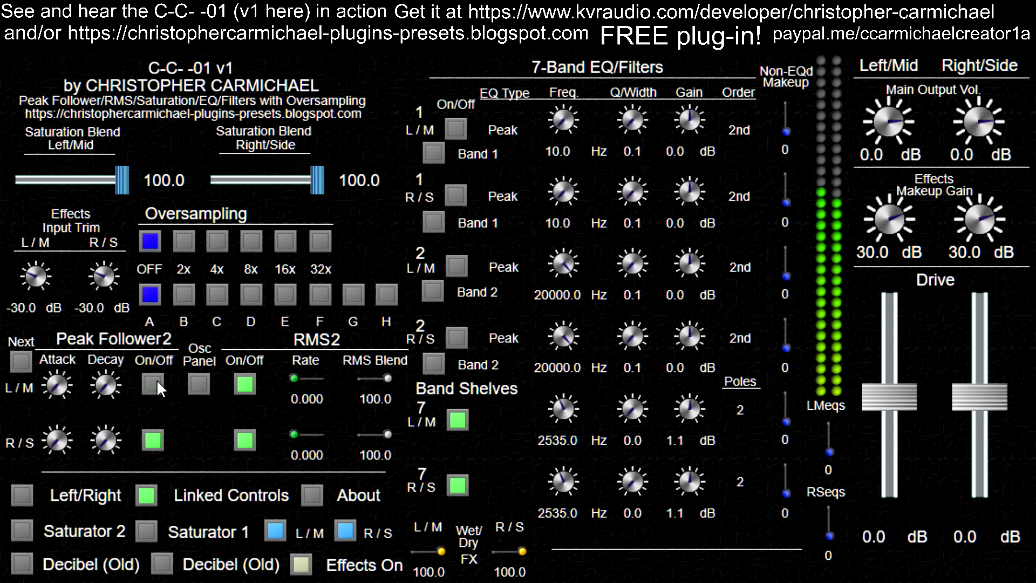
- Return the L/M saturator to Saturator 1 and compare the L/M Peak Follower2 on and off, leaving it on
{"action": "left_click", "coordinate": [67, 532]}
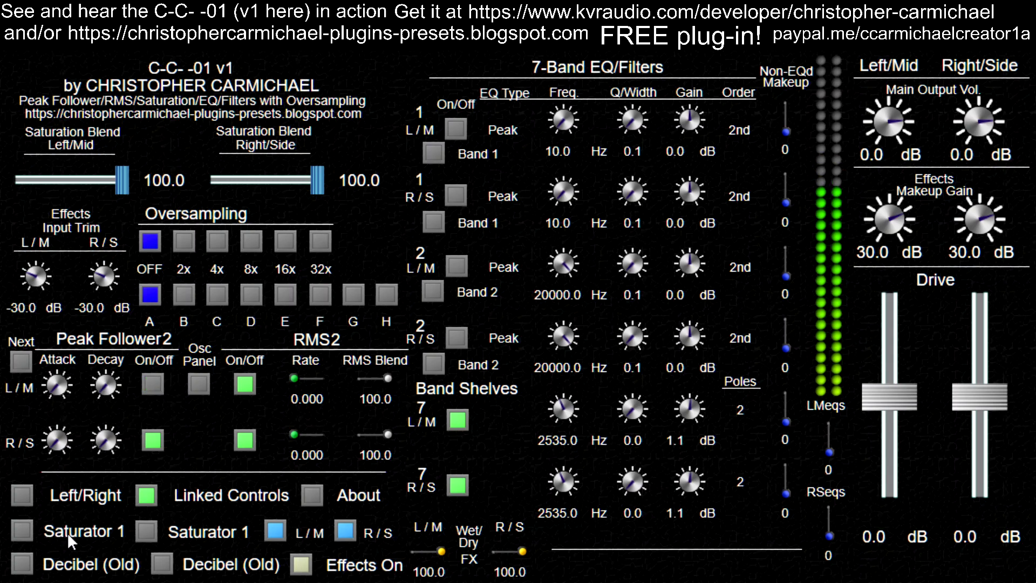
{"action": "left_click", "coordinate": [155, 385]}
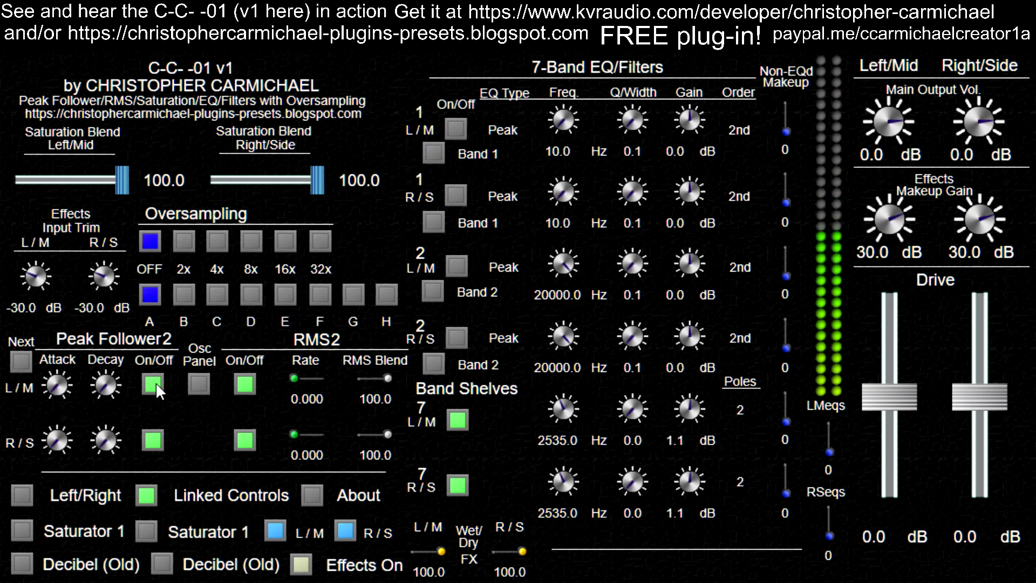
{"action": "left_click", "coordinate": [155, 385]}
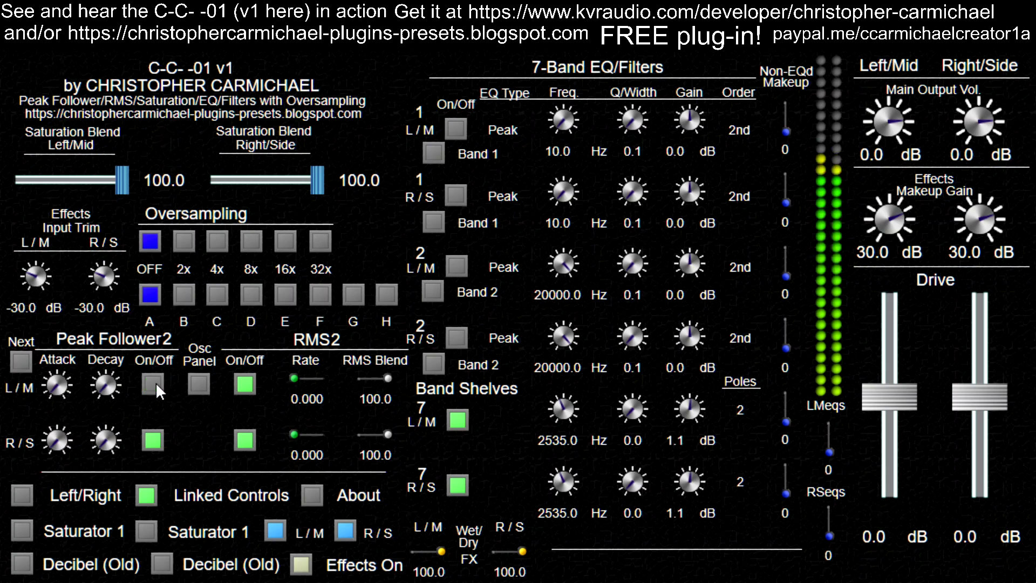
{"action": "left_click", "coordinate": [156, 385]}
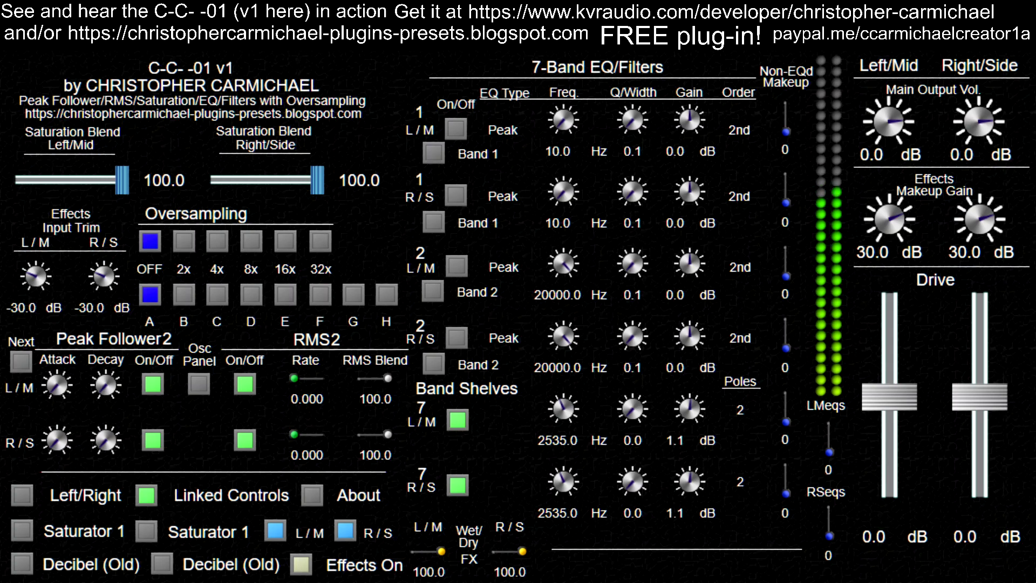
{"action": "left_click", "coordinate": [156, 387]}
{"action": "left_click", "coordinate": [157, 386]}
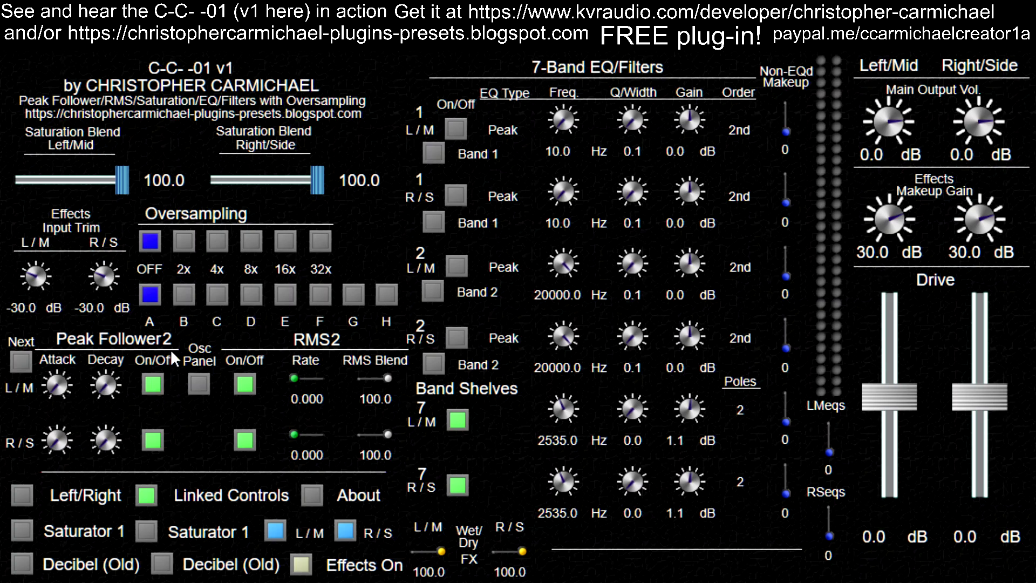
- Set the L/M saturator to Saturator 3 and compare the L/M Peak Follower2 off and on, leaving it off
{"action": "left_click", "coordinate": [92, 532]}
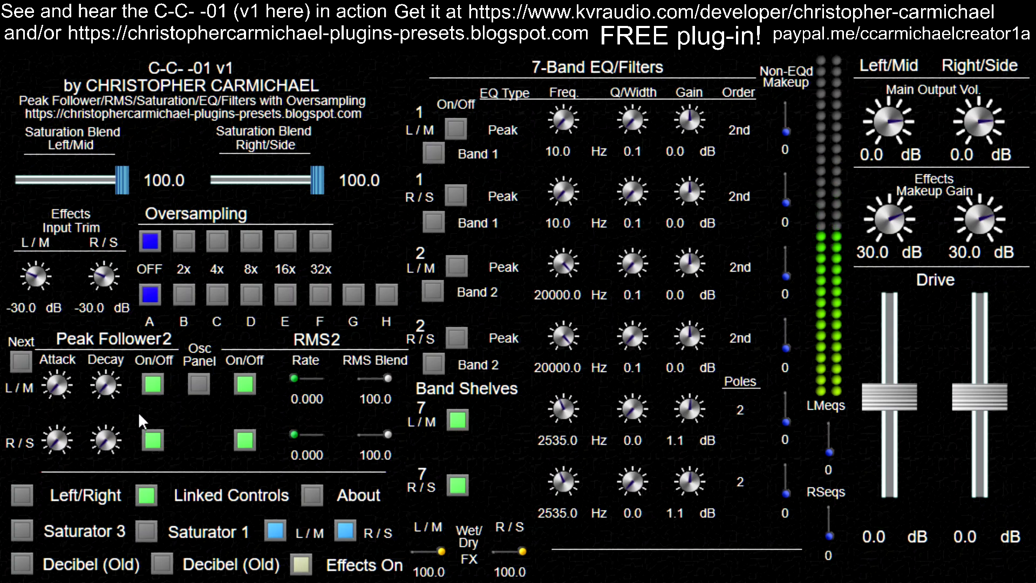
{"action": "left_click", "coordinate": [156, 386]}
{"action": "left_click", "coordinate": [156, 386]}
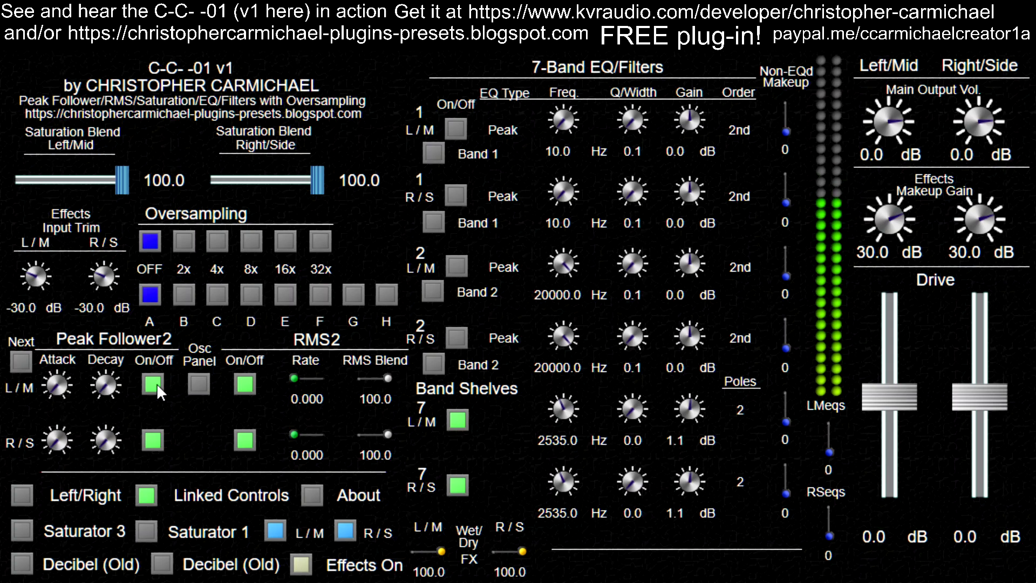
{"action": "left_click", "coordinate": [154, 384]}
{"action": "left_click", "coordinate": [156, 385]}
{"action": "left_click", "coordinate": [156, 385]}
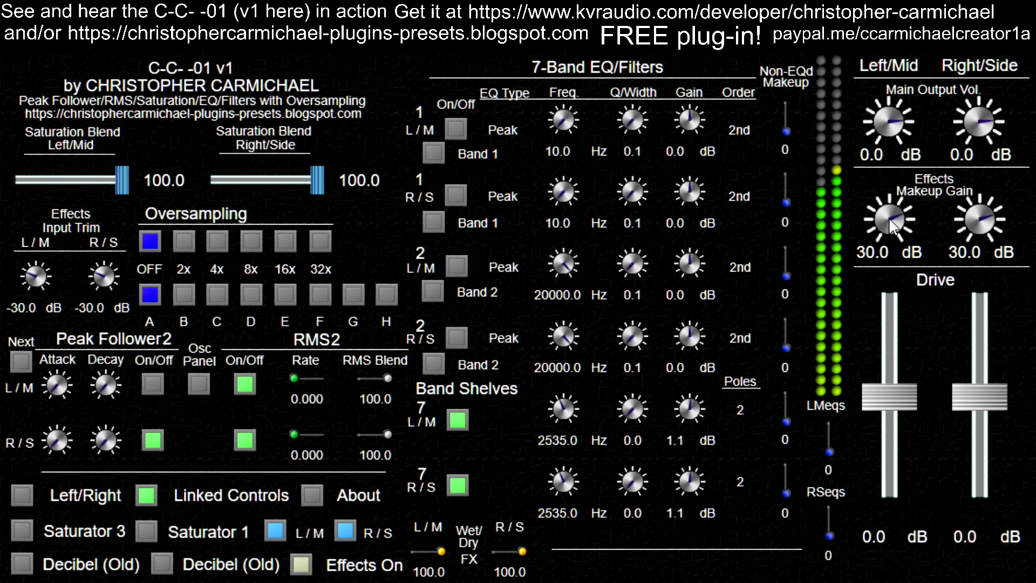
- Set the Left/Mid and Right/Side Effects Makeup Gain to 0.0 dB
{"action": "scroll", "coordinate": [891, 221], "scroll_direction": "down", "scroll_amount": 1}
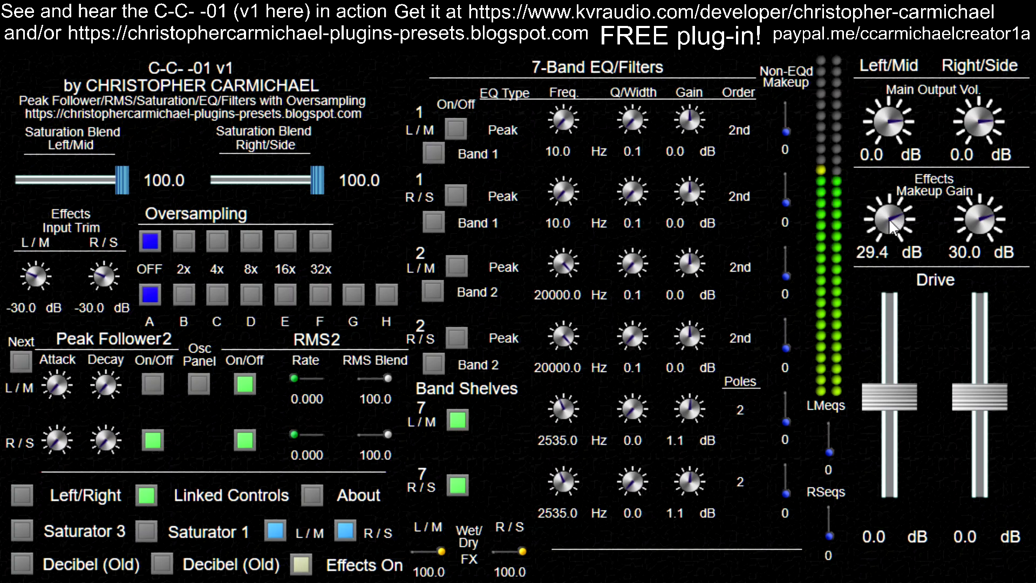
{"action": "left_click_drag", "start_coordinate": [890, 221], "coordinate": [889, 261]}
{"action": "left_click_drag", "start_coordinate": [979, 220], "coordinate": [974, 264]}
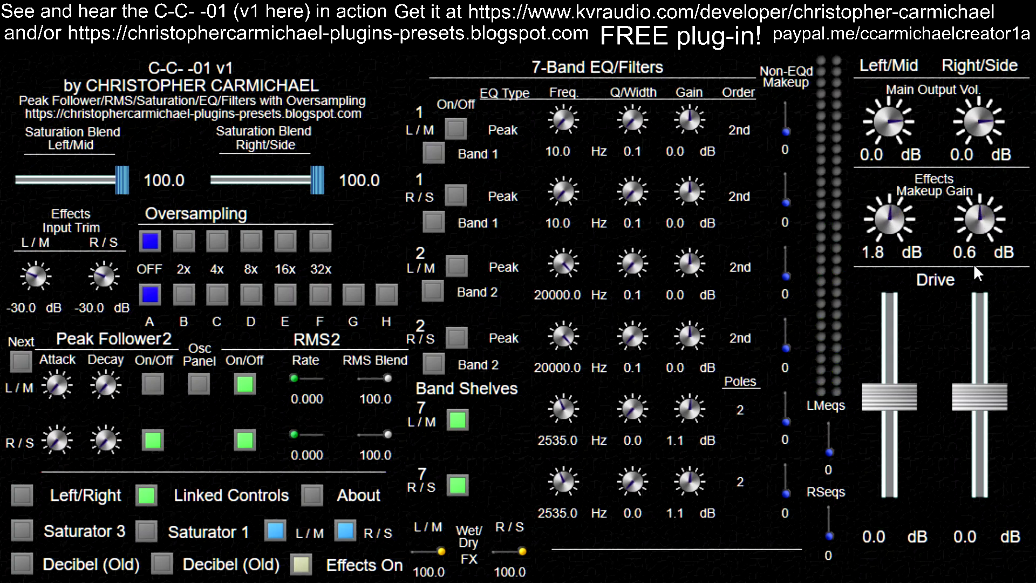
{"action": "scroll", "coordinate": [879, 254], "scroll_direction": "down", "scroll_amount": 3}
{"action": "scroll", "coordinate": [966, 254], "scroll_direction": "down", "scroll_amount": 2}
- Set the L/M and R/S Effects Input Trim to 0.0 dB
{"action": "scroll", "coordinate": [43, 246], "scroll_direction": "up", "scroll_amount": 10}
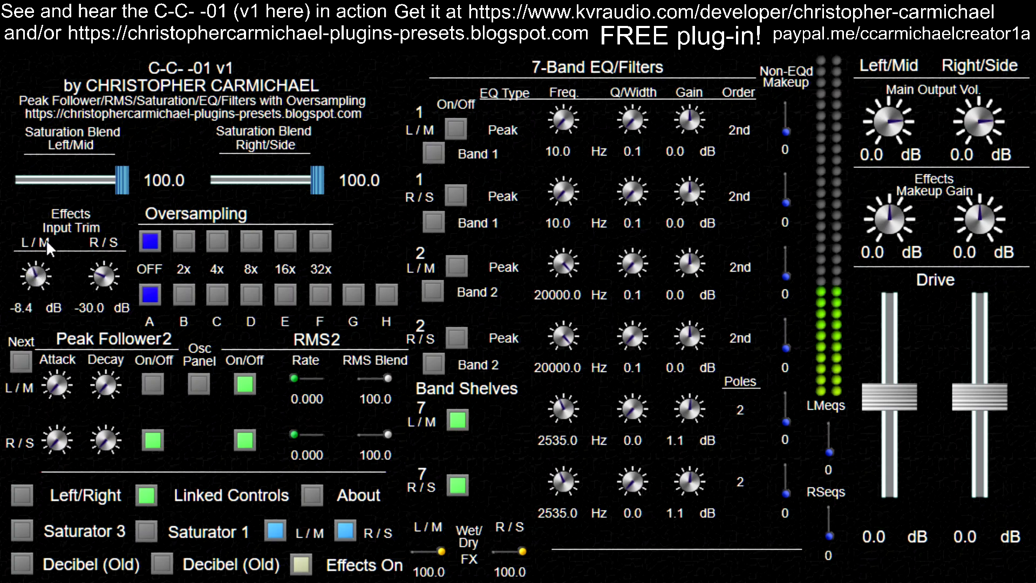
{"action": "scroll", "coordinate": [111, 248], "scroll_direction": "up", "scroll_amount": 8}
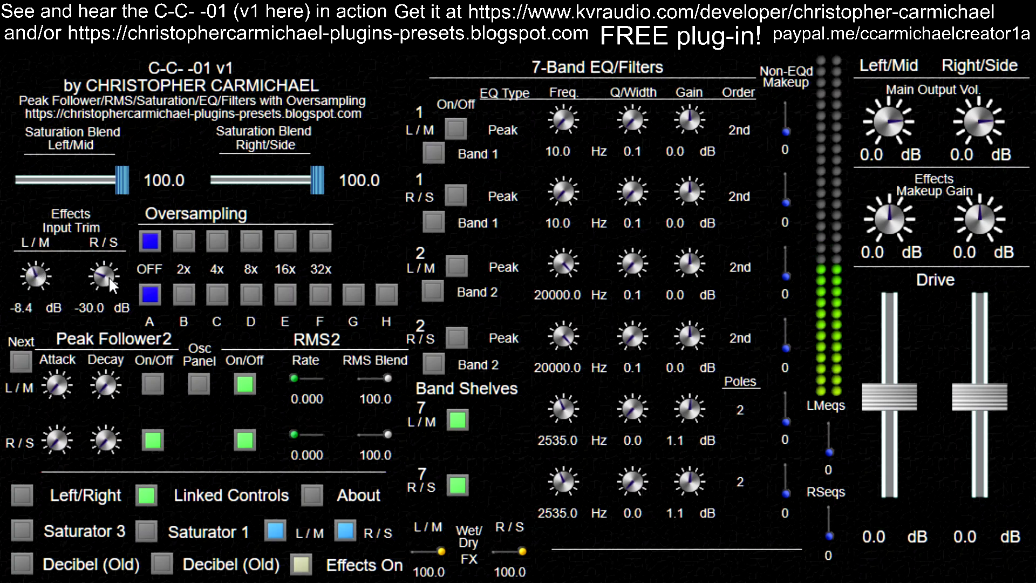
{"action": "double_click", "coordinate": [32, 304]}
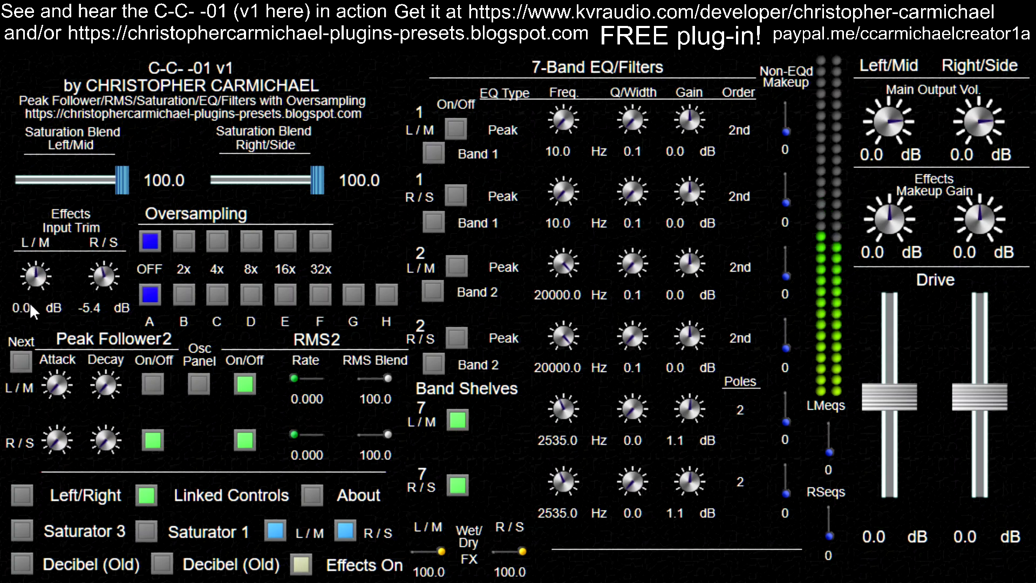
{"action": "double_click", "coordinate": [99, 303]}
- Compare the sound with the L/M Peak Follower2 on and off at neutral gain, leaving it on
{"action": "left_click", "coordinate": [154, 385]}
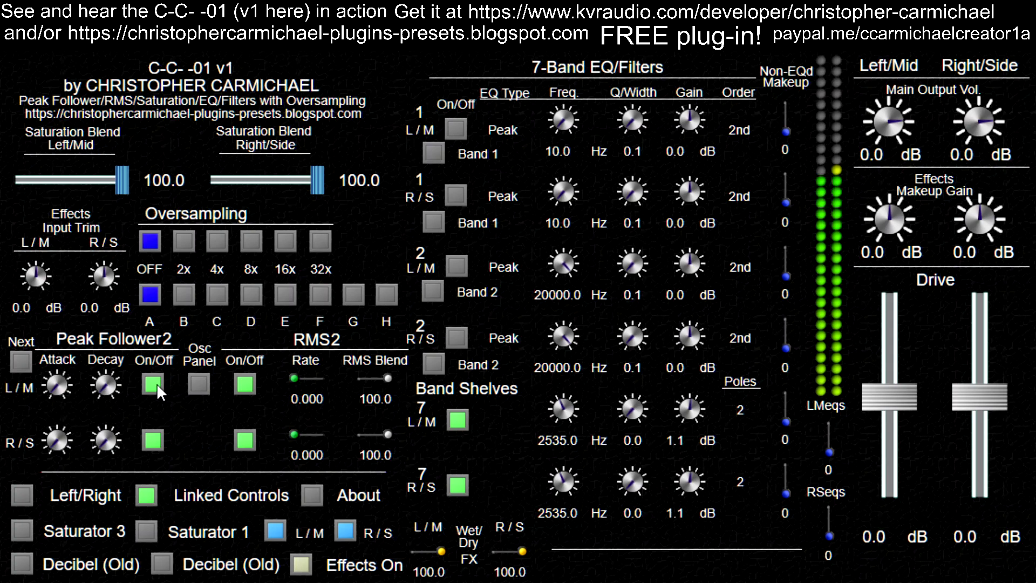
{"action": "left_click", "coordinate": [157, 384]}
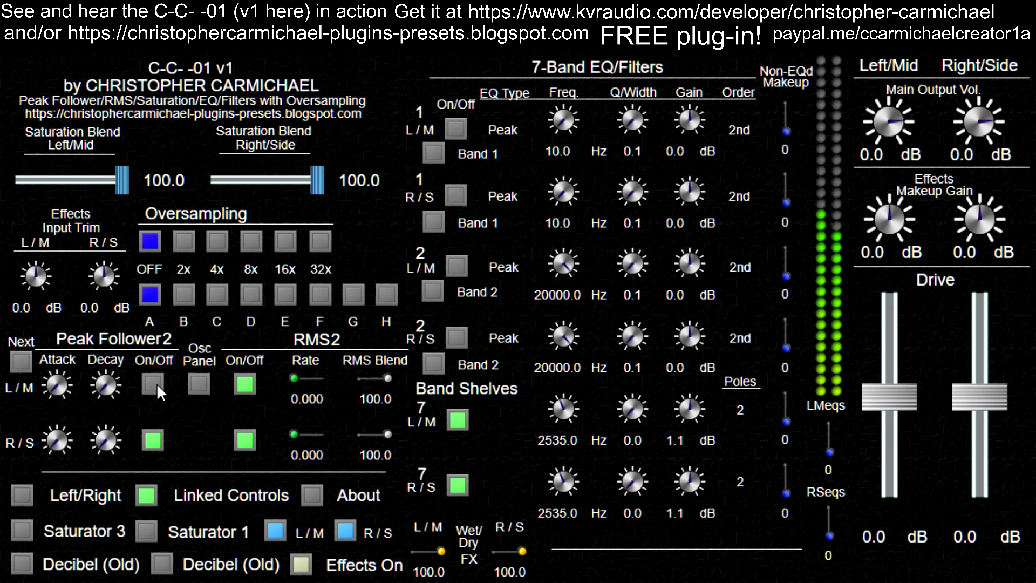
{"action": "left_click", "coordinate": [157, 385]}
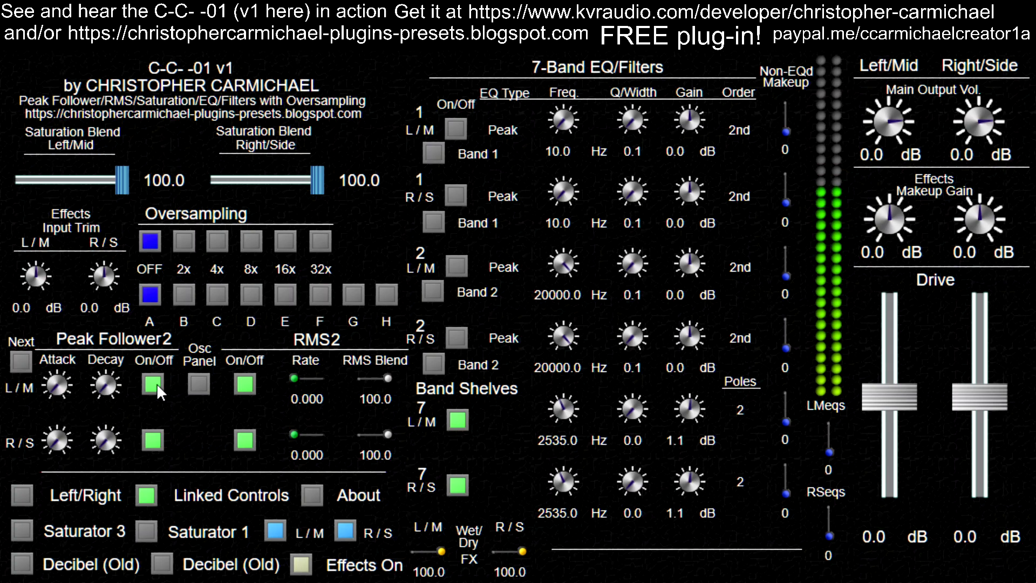
{"action": "left_click", "coordinate": [157, 388]}
{"action": "left_click", "coordinate": [156, 386]}
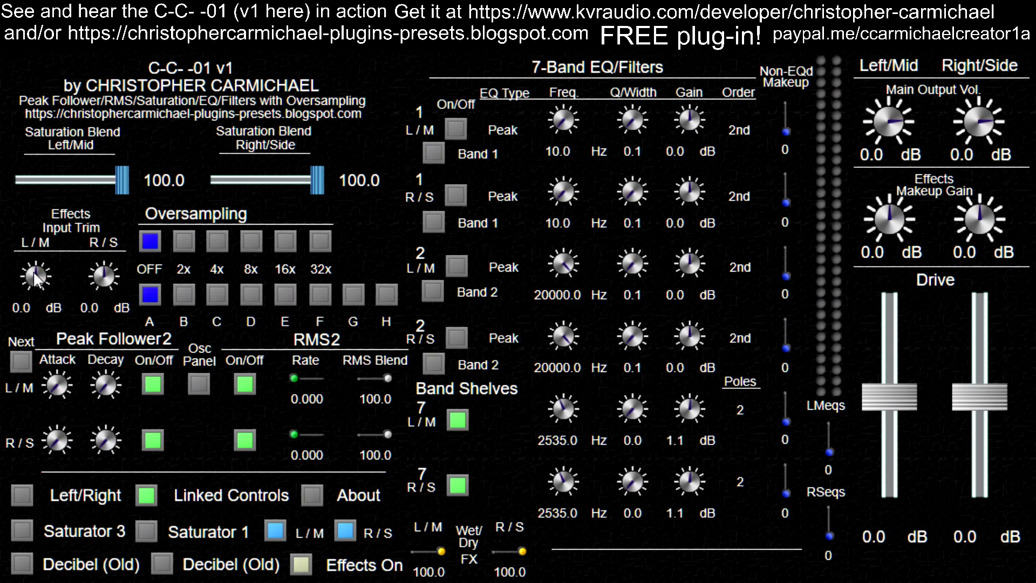
- Set both Effects Input Trims to -30.0 dB and both Effects Makeup Gains to 30.0 dB
{"action": "left_click_drag", "start_coordinate": [27, 304], "coordinate": [27, 314]}
{"action": "left_click_drag", "start_coordinate": [95, 308], "coordinate": [95, 313]}
{"action": "left_click_drag", "start_coordinate": [875, 252], "coordinate": [877, 237]}
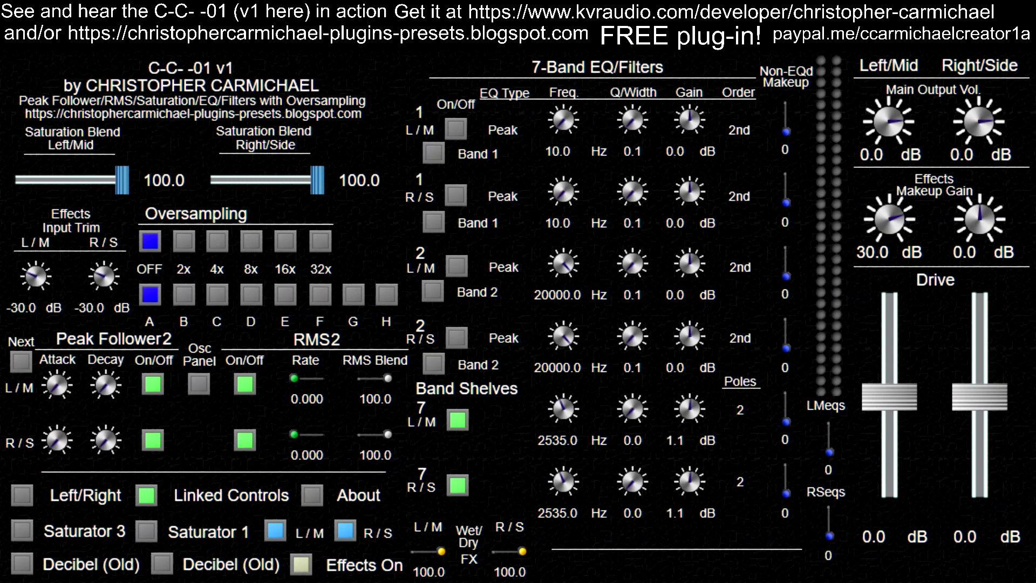
{"action": "left_click_drag", "start_coordinate": [966, 252], "coordinate": [964, 234]}
- Switch to the Peak Follower and RMS set and compare the L/M Peak Follower on and off, leaving it on
{"action": "left_click", "coordinate": [22, 363]}
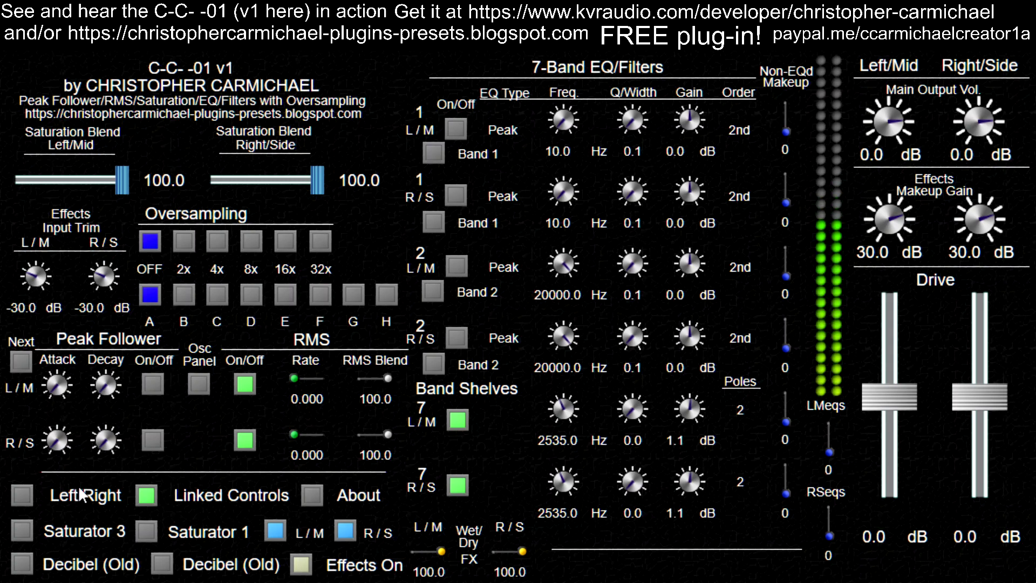
{"action": "left_click", "coordinate": [153, 384]}
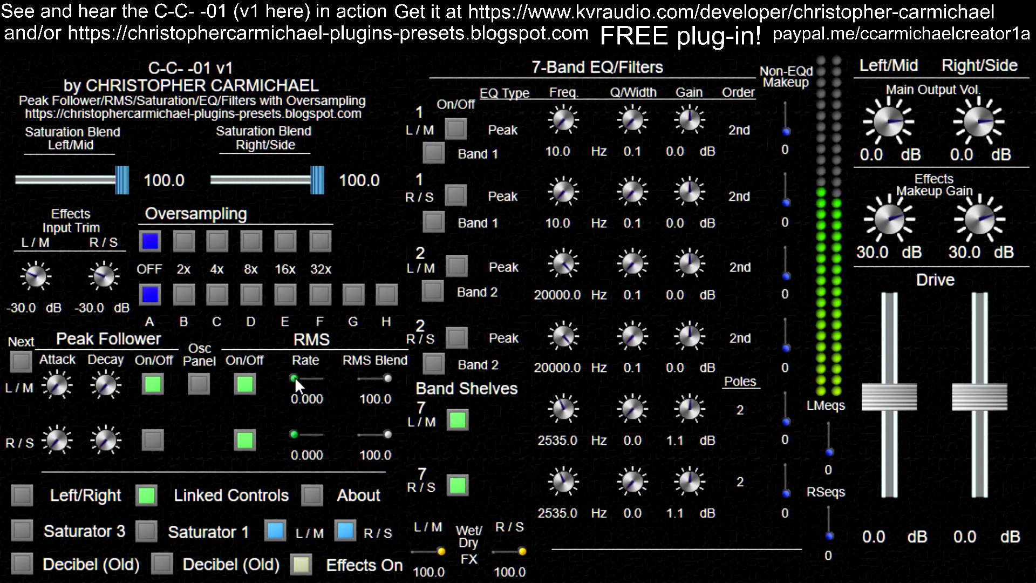
{"action": "left_click", "coordinate": [153, 385]}
{"action": "left_click", "coordinate": [157, 385]}
- Turn off RMS for L/M and R/S and compare the L/M Peak Follower off and on, leaving both Peak Followers on
{"action": "left_click", "coordinate": [251, 382]}
{"action": "left_click", "coordinate": [154, 384]}
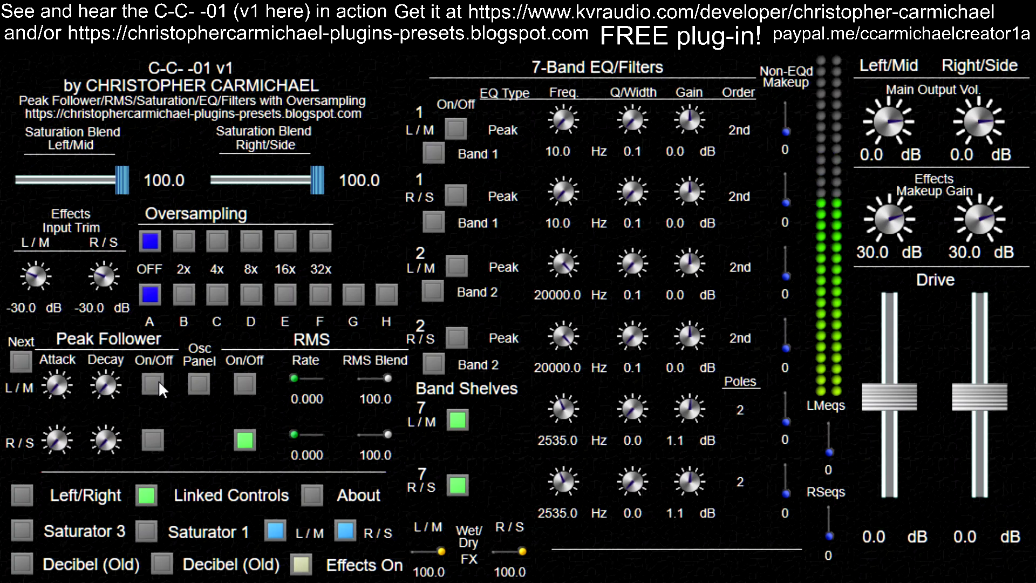
{"action": "left_click", "coordinate": [154, 385]}
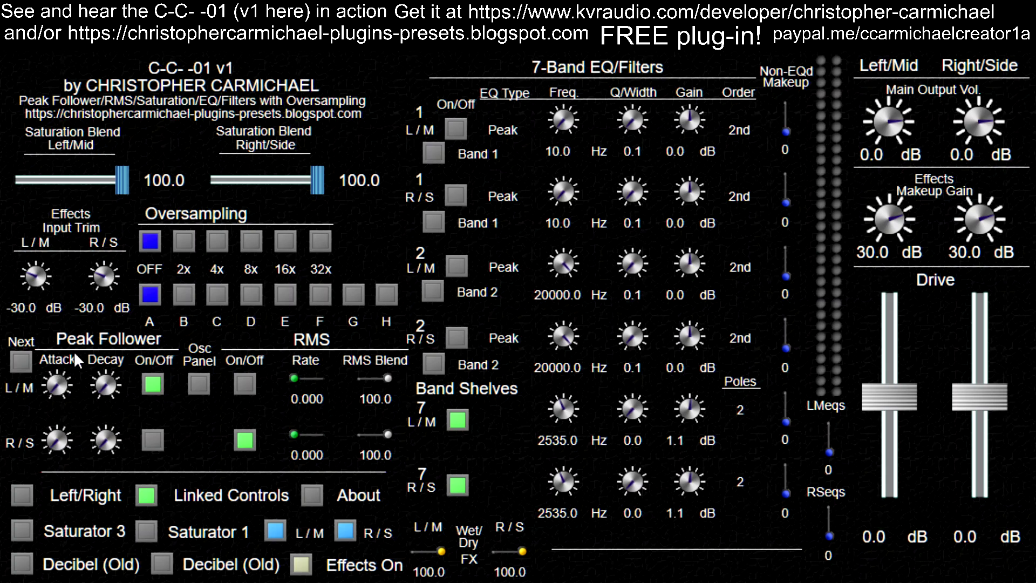
{"action": "left_click", "coordinate": [153, 385]}
{"action": "left_click", "coordinate": [152, 384]}
{"action": "left_click", "coordinate": [245, 440]}
{"action": "left_click", "coordinate": [245, 440]}
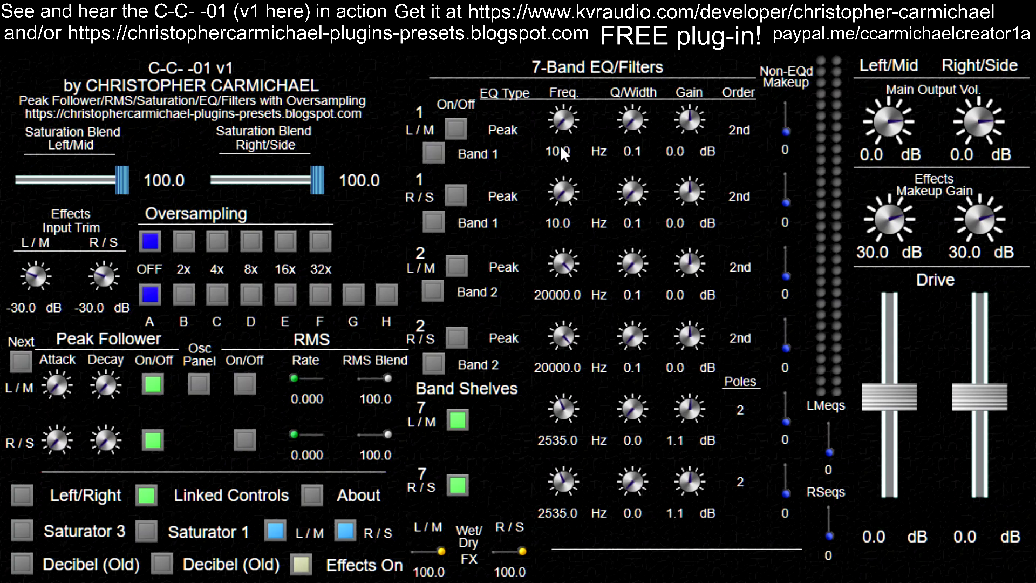
- Set L/M EQ Band 1 to HP at 742.6 Hz with a Non-EQd Makeup of 100
{"action": "left_click", "coordinate": [503, 130]}
{"action": "left_click_drag", "start_coordinate": [566, 127], "coordinate": [567, 96]}
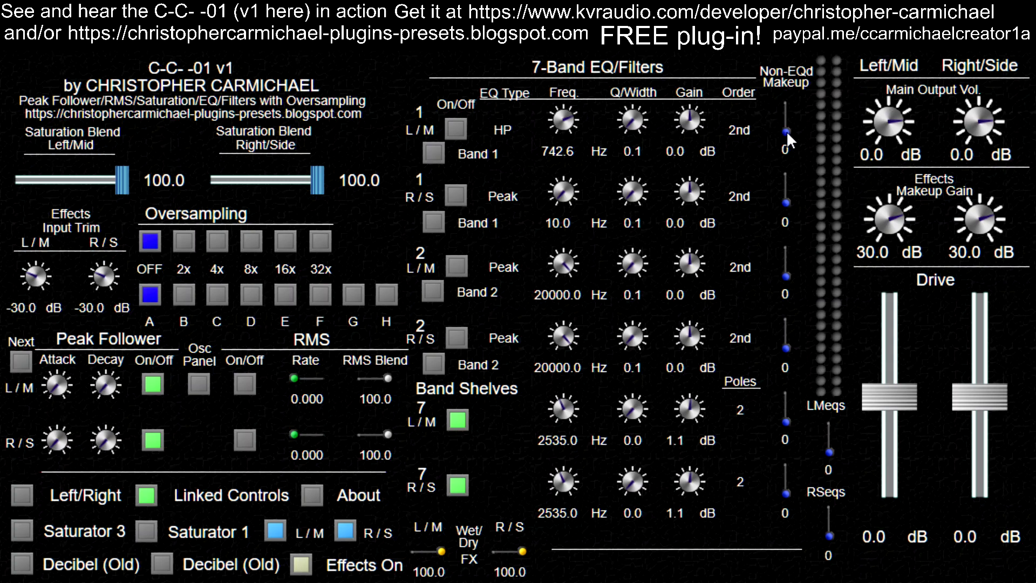
{"action": "left_click_drag", "start_coordinate": [787, 133], "coordinate": [800, 73]}
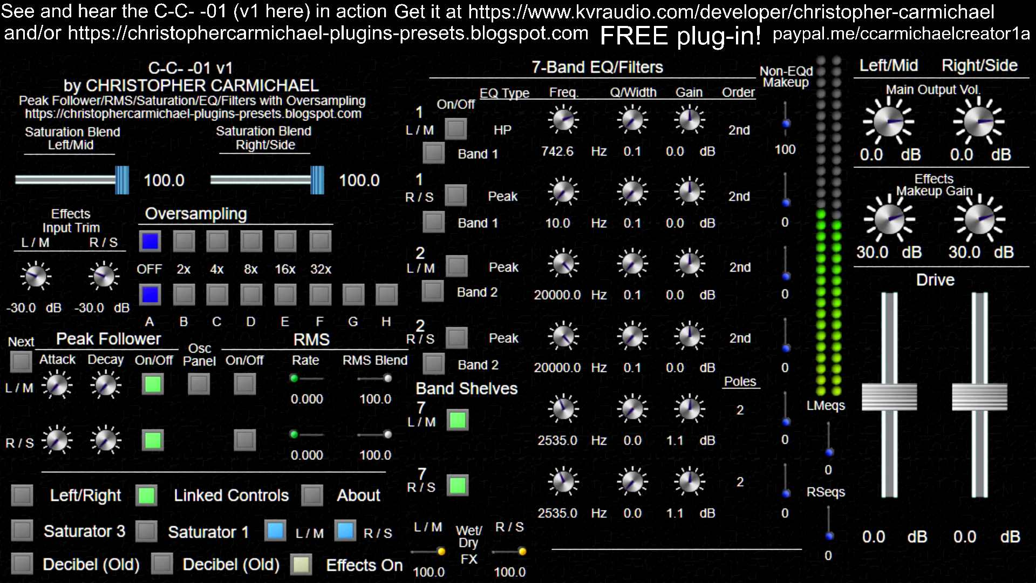
- Set the L/M Band 1 Non-EQd Makeup to 96 and compare the band on and off, leaving it on
{"action": "left_click", "coordinate": [459, 130]}
{"action": "left_click", "coordinate": [459, 129]}
{"action": "left_click", "coordinate": [459, 129]}
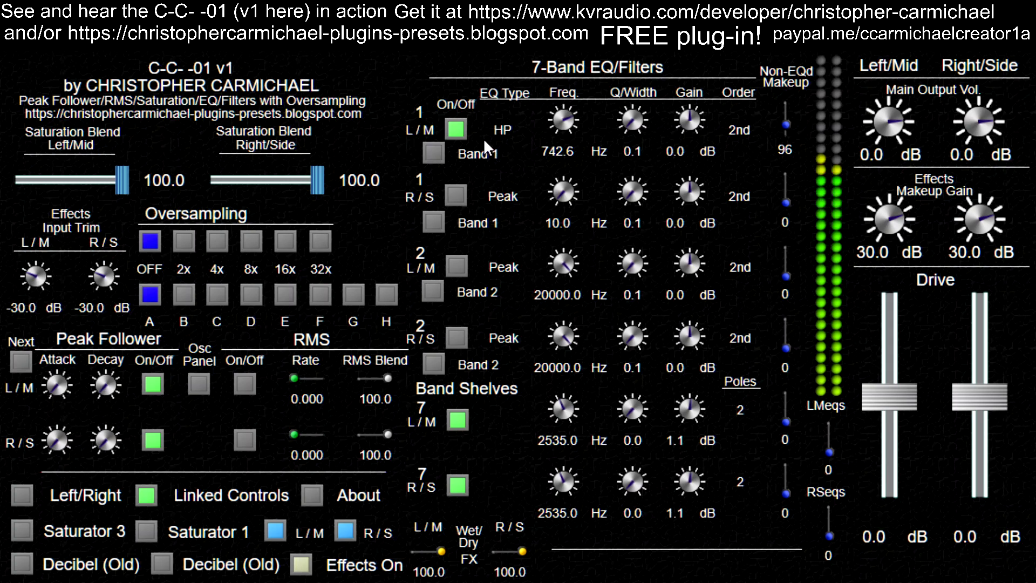
{"action": "left_click", "coordinate": [456, 128]}
{"action": "left_click", "coordinate": [461, 126]}
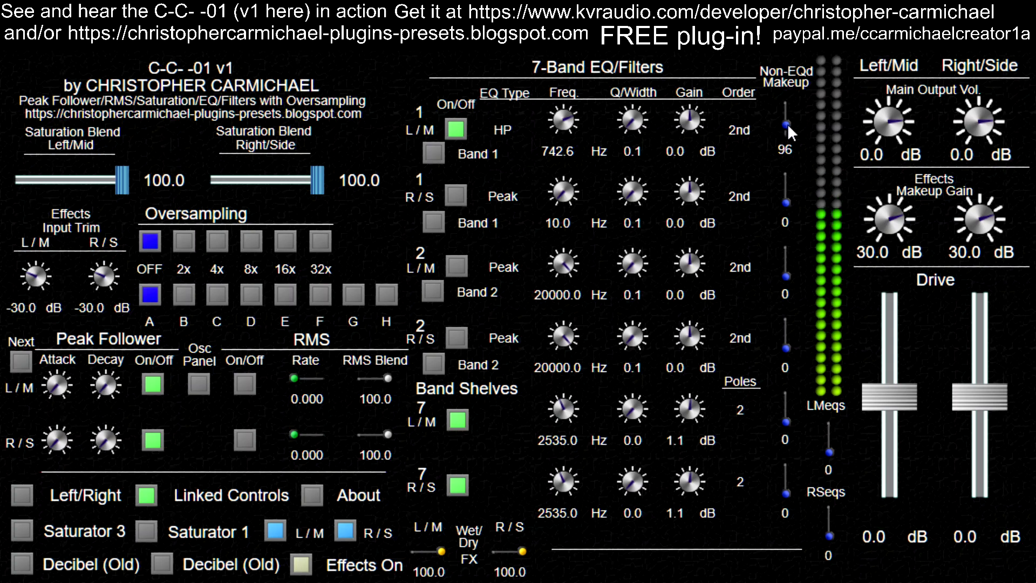
- Set the L/M Band 1 Non-EQd Makeup to 98 and compare the band off and on, leaving it on
{"action": "left_click_drag", "start_coordinate": [788, 124], "coordinate": [788, 120]}
{"action": "left_click", "coordinate": [457, 129]}
{"action": "left_click", "coordinate": [456, 128]}
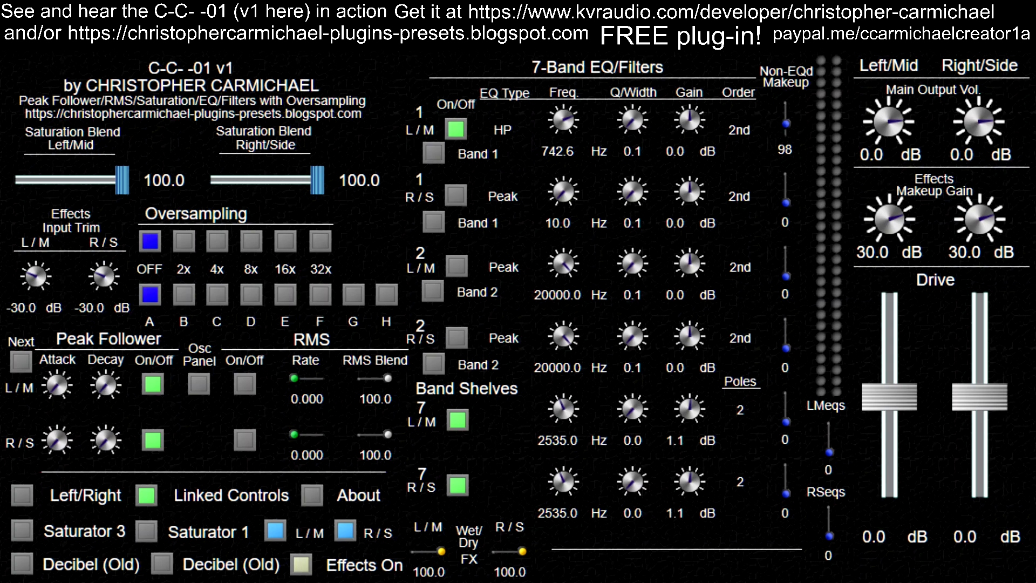
- Audition the L/M Band 1 Non-EQd Makeup at 0, 130 and 156, settle on 99, and turn the band off
{"action": "left_click_drag", "start_coordinate": [788, 121], "coordinate": [781, 184]}
{"action": "left_click", "coordinate": [786, 130]}
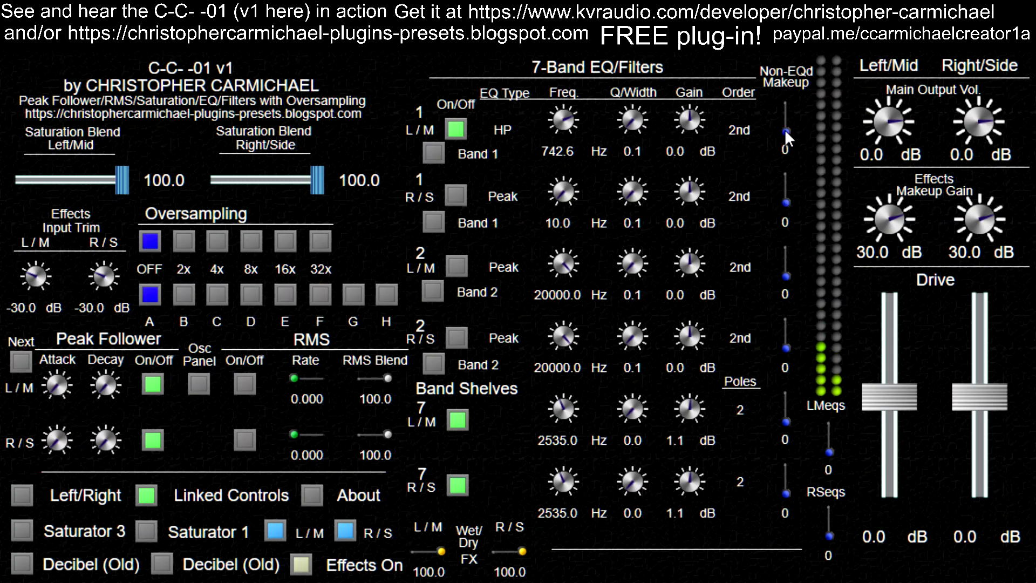
{"action": "left_click_drag", "start_coordinate": [786, 130], "coordinate": [795, 47]}
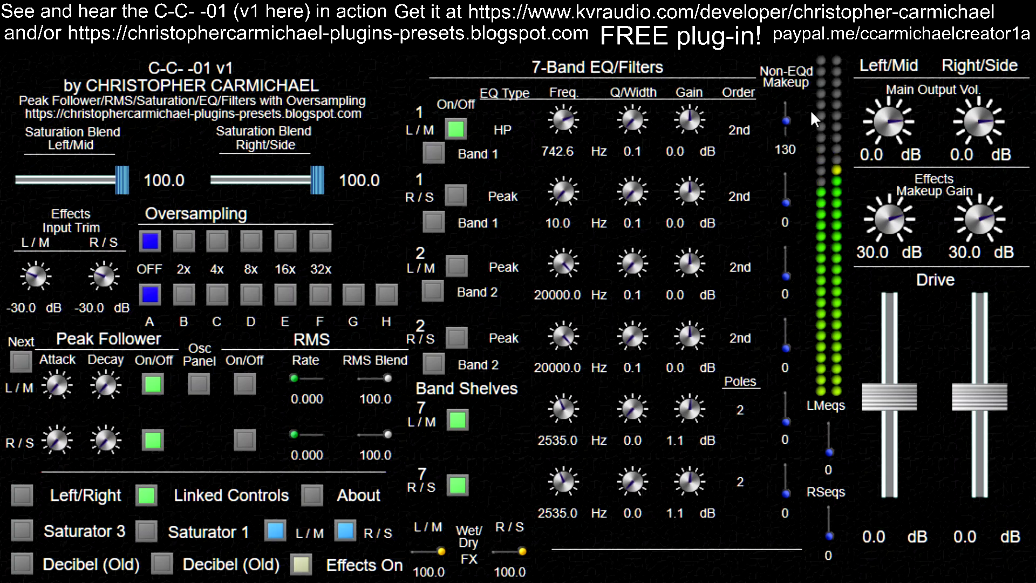
{"action": "left_click", "coordinate": [786, 120]}
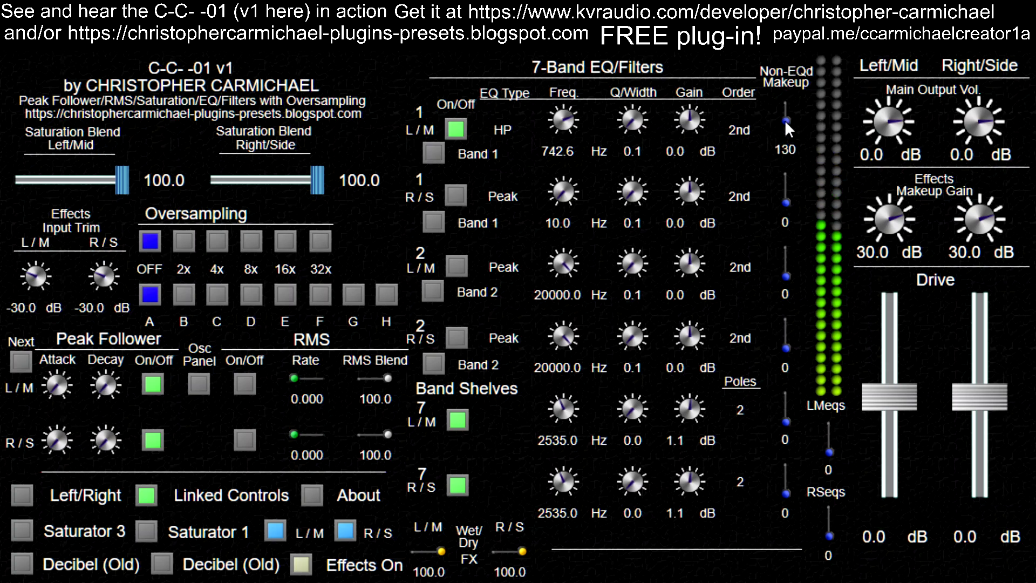
{"action": "left_click_drag", "start_coordinate": [785, 119], "coordinate": [784, 102]}
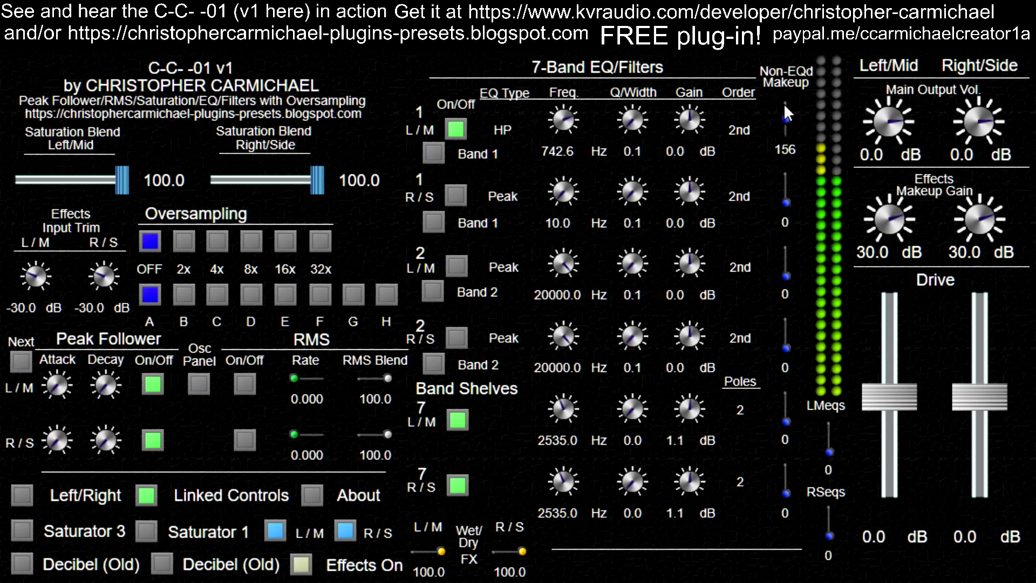
{"action": "mouse_move", "coordinate": [785, 106]}
{"action": "left_mouse_down"}
{"action": "mouse_move", "coordinate": [786, 149]}
{"action": "mouse_move", "coordinate": [789, 119]}
{"action": "left_mouse_up"}
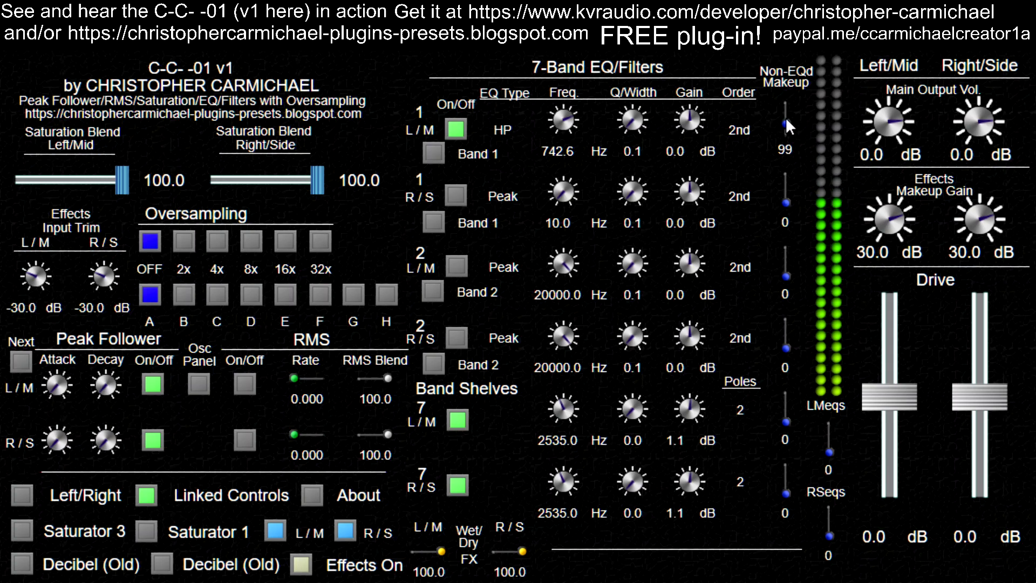
{"action": "left_click", "coordinate": [457, 129]}
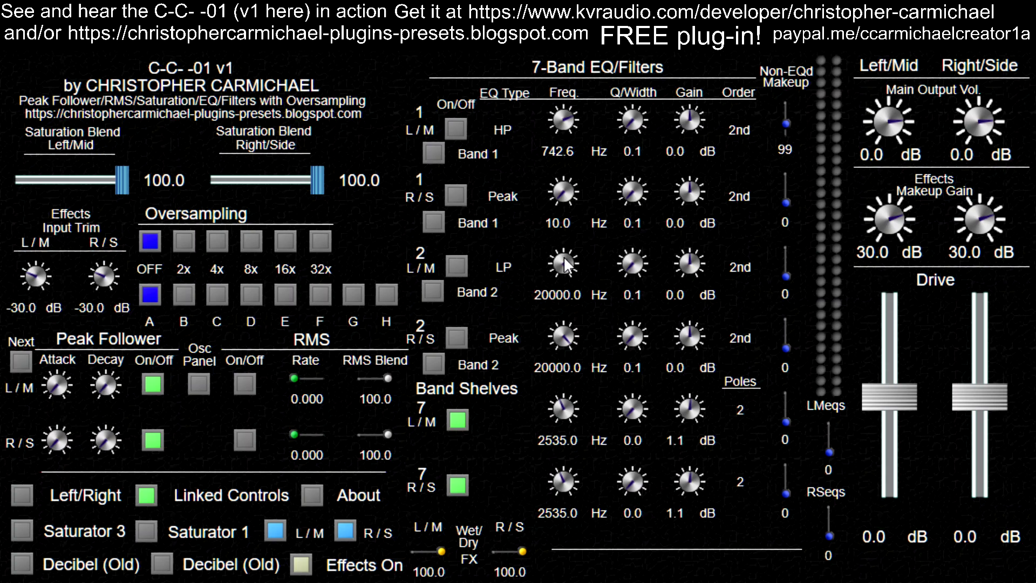
- Turn on L/M EQ Band 2 as an LP filter at 1475.0 Hz with a Non-EQd Makeup of 94
{"action": "left_click_drag", "start_coordinate": [561, 291], "coordinate": [552, 440]}
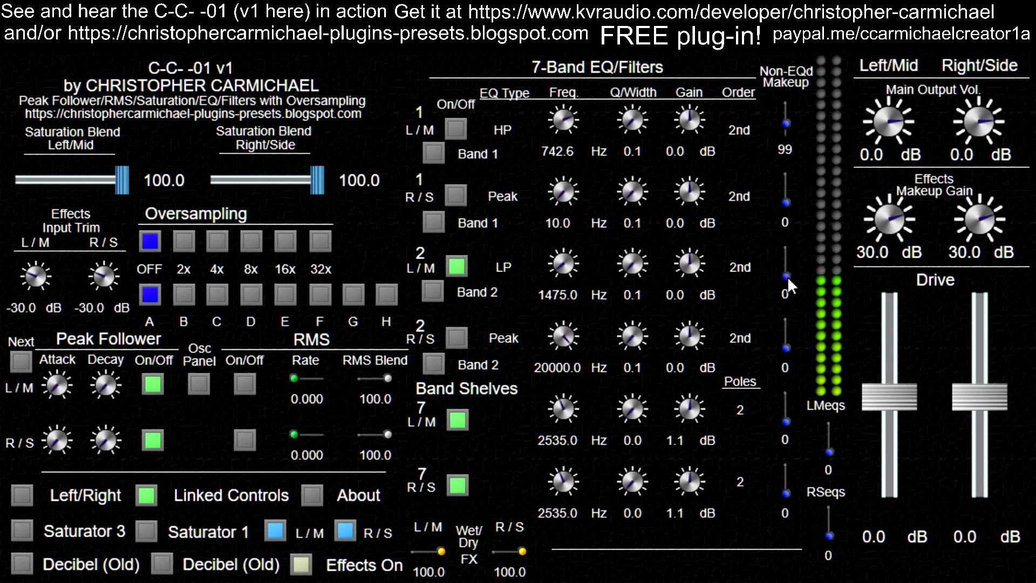
{"action": "left_click_drag", "start_coordinate": [789, 279], "coordinate": [788, 244]}
{"action": "left_click_drag", "start_coordinate": [786, 238], "coordinate": [781, 218]}
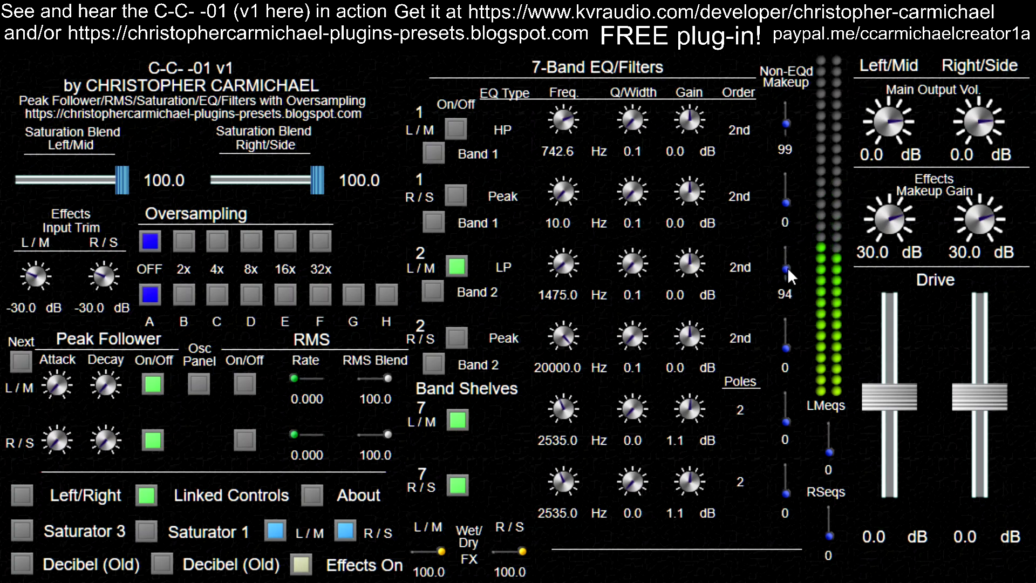
- Compare L/M Band 2 off and on while lowering its Non-EQd Makeup to 88, leaving the band on
{"action": "left_click", "coordinate": [457, 265]}
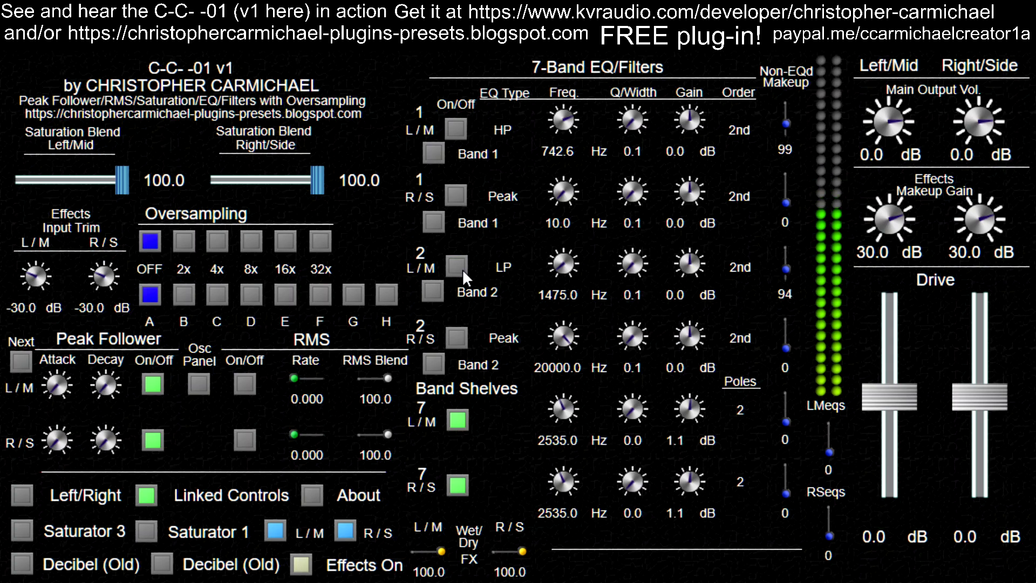
{"action": "left_click", "coordinate": [457, 266]}
{"action": "left_click", "coordinate": [457, 266]}
{"action": "left_click", "coordinate": [456, 265]}
{"action": "left_click_drag", "start_coordinate": [785, 267], "coordinate": [786, 284]}
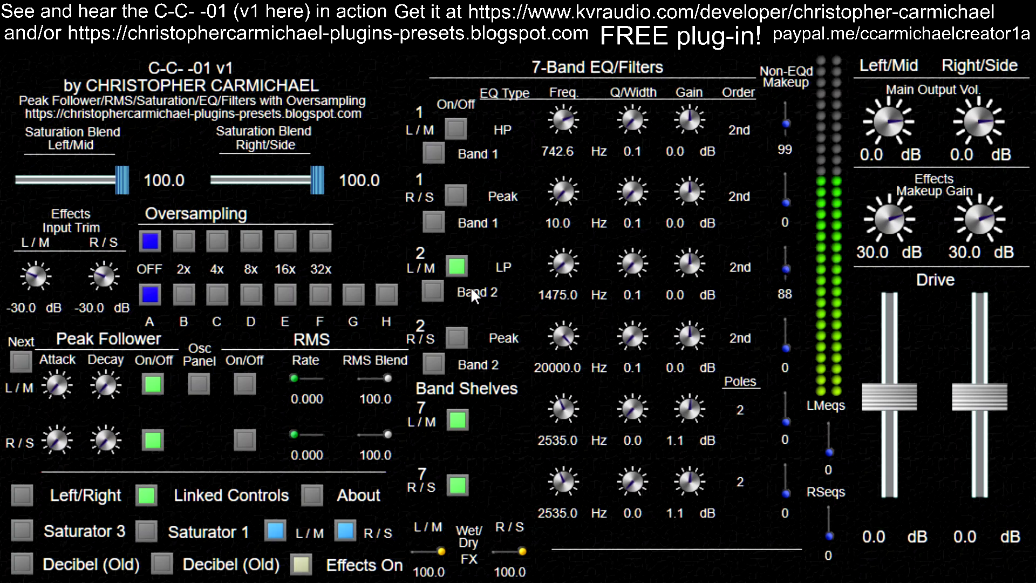
{"action": "left_click", "coordinate": [460, 267]}
{"action": "left_click", "coordinate": [460, 266]}
- Set L/M Band 2 to 1000.0 Hz with a makeup of 0, and turn on L/M Band 1 with its makeup lowered to 1
{"action": "mouse_move", "coordinate": [561, 265]}
{"action": "left_mouse_down"}
{"action": "mouse_move", "coordinate": [562, 244]}
{"action": "mouse_move", "coordinate": [561, 265]}
{"action": "left_mouse_up"}
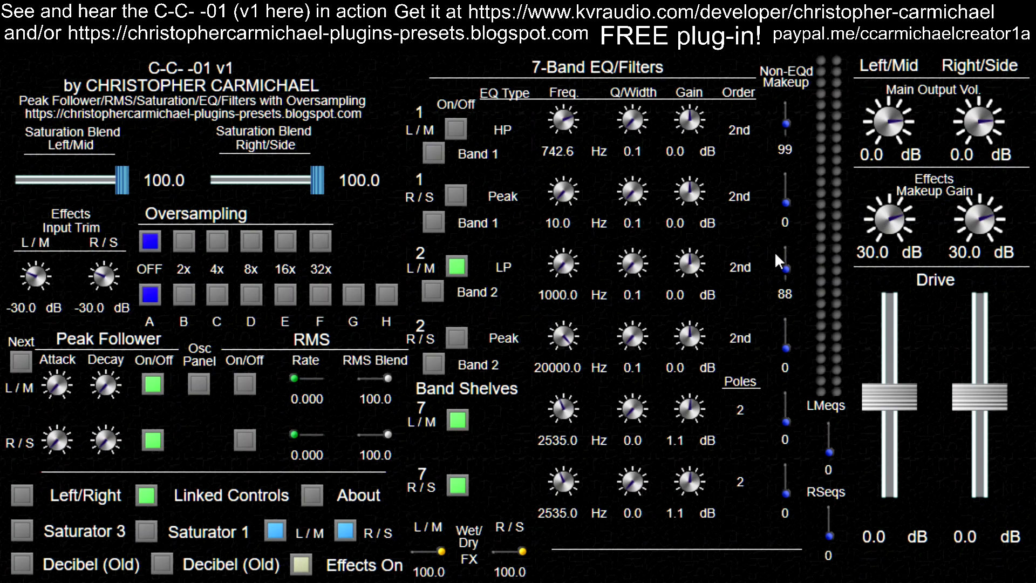
{"action": "left_click_drag", "start_coordinate": [786, 268], "coordinate": [786, 276]}
{"action": "left_click_drag", "start_coordinate": [789, 125], "coordinate": [786, 130]}
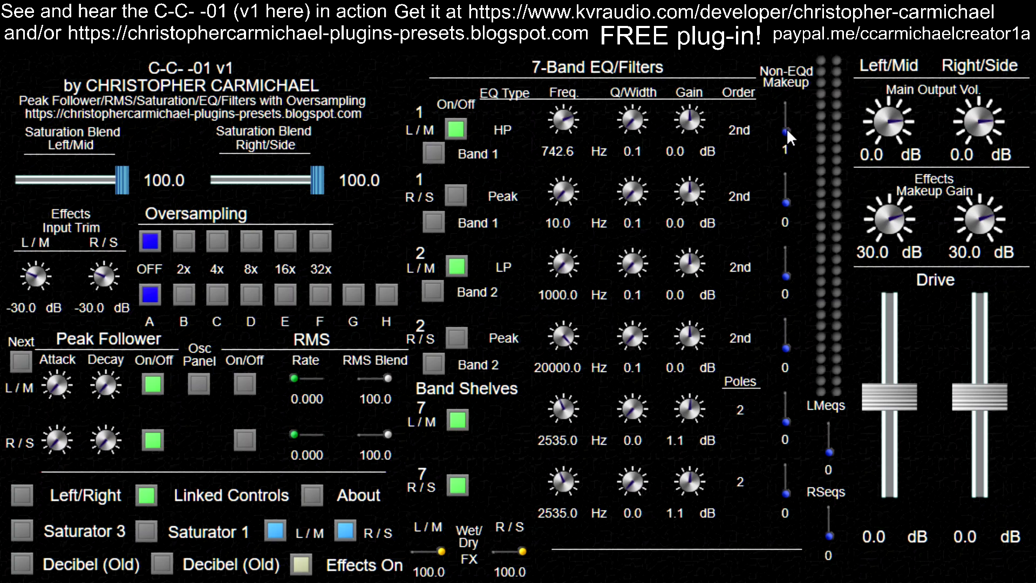
- Audition a raised Non-EQd Makeup on L/M Band 1 and bring it down to 0
{"action": "left_click_drag", "start_coordinate": [787, 130], "coordinate": [799, 48]}
{"action": "scroll", "coordinate": [789, 154], "scroll_direction": "up", "scroll_amount": 5}
{"action": "scroll", "coordinate": [789, 133], "scroll_direction": "up", "scroll_amount": 2}
{"action": "left_click_drag", "start_coordinate": [788, 123], "coordinate": [788, 95]}
{"action": "left_click_drag", "start_coordinate": [784, 114], "coordinate": [818, 476]}
- Raise the overall LMeqs makeup to 130 with L/M Bands 1 and 2 active
{"action": "scroll", "coordinate": [830, 454], "scroll_direction": "up", "scroll_amount": 3}
{"action": "left_click_drag", "start_coordinate": [830, 451], "coordinate": [831, 415]}
{"action": "left_click_drag", "start_coordinate": [834, 409], "coordinate": [833, 389]}
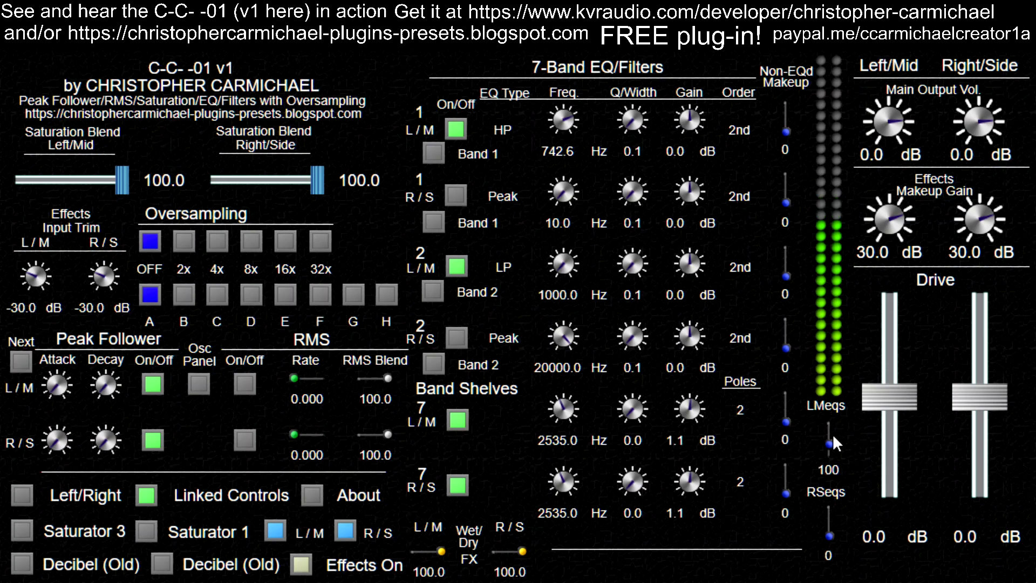
{"action": "scroll", "coordinate": [833, 443], "scroll_direction": "up", "scroll_amount": 2}
{"action": "scroll", "coordinate": [831, 441], "scroll_direction": "up", "scroll_amount": 5}
{"action": "scroll", "coordinate": [826, 430], "scroll_direction": "up", "scroll_amount": 10}
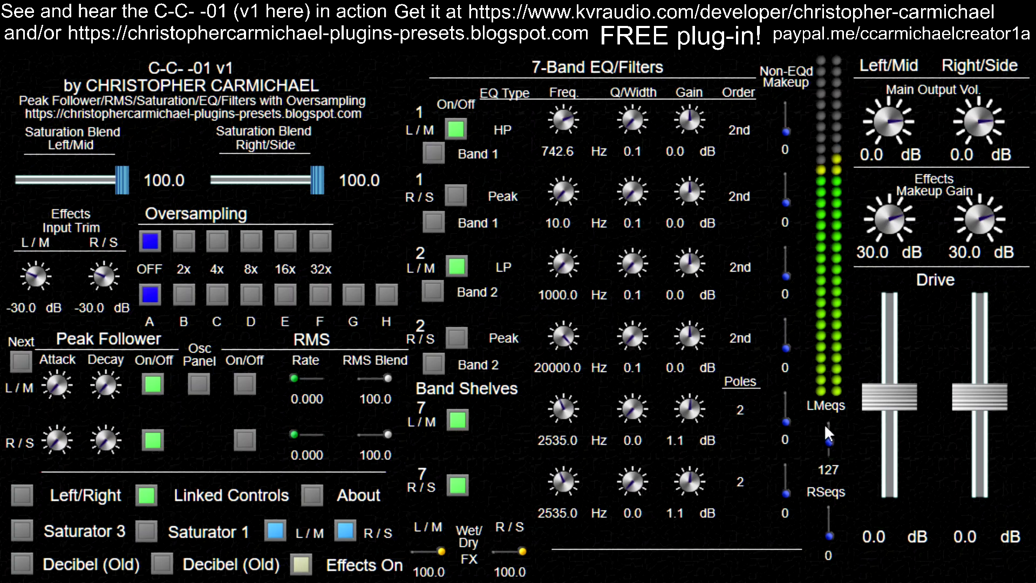
{"action": "scroll", "coordinate": [826, 426], "scroll_direction": "up", "scroll_amount": 3}
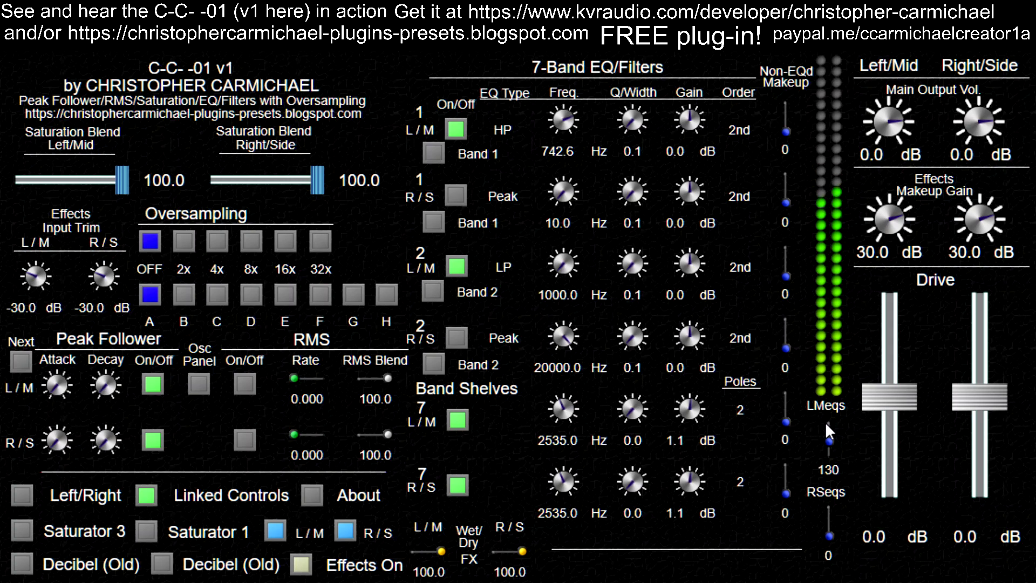
- Lower the overall LMeqs makeup to 0 and turn off L/M Bands 1 and 2
{"action": "left_click_drag", "start_coordinate": [827, 425], "coordinate": [830, 450]}
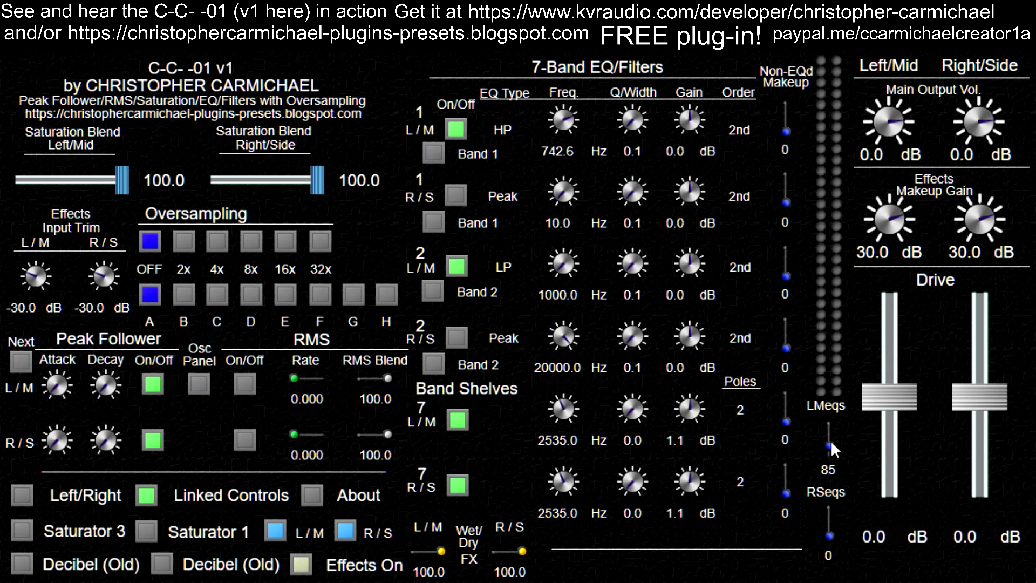
{"action": "scroll", "coordinate": [830, 444], "scroll_direction": "down", "scroll_amount": 3}
{"action": "left_click_drag", "start_coordinate": [831, 474], "coordinate": [831, 513]}
{"action": "left_click", "coordinate": [457, 268]}
{"action": "left_click", "coordinate": [458, 128]}
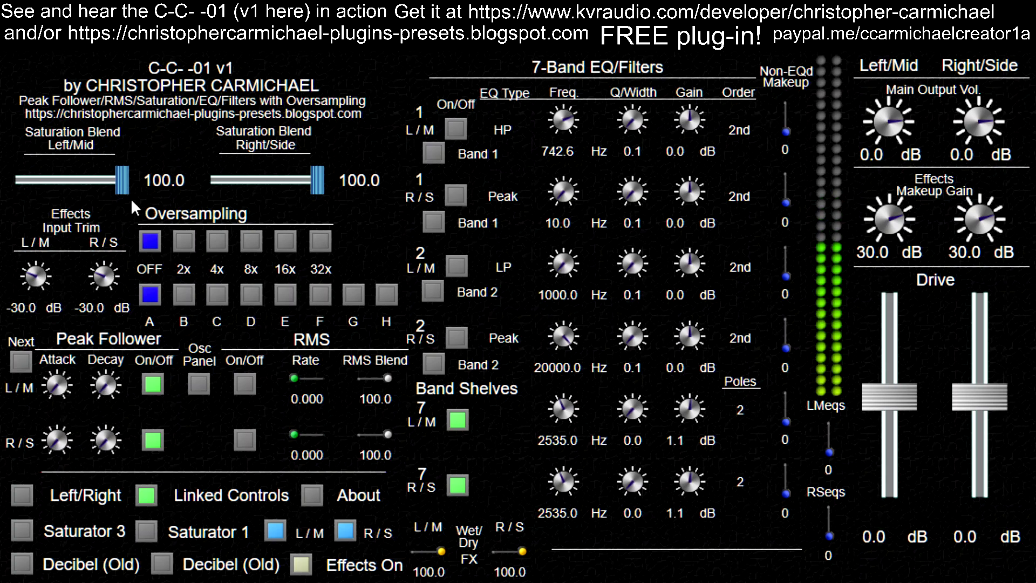
- Unlink the controls and lower the Saturation Blend to 21.0 for Left/Mid and 15.5 for Right/Side
{"action": "left_click", "coordinate": [152, 496]}
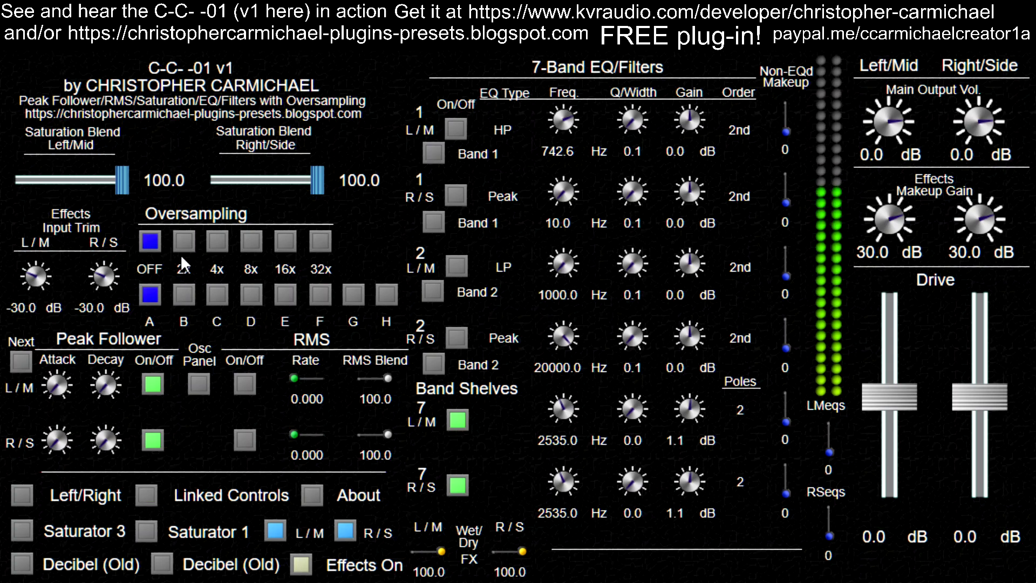
{"action": "left_click_drag", "start_coordinate": [125, 184], "coordinate": [20, 216]}
{"action": "left_click_drag", "start_coordinate": [315, 182], "coordinate": [159, 238]}
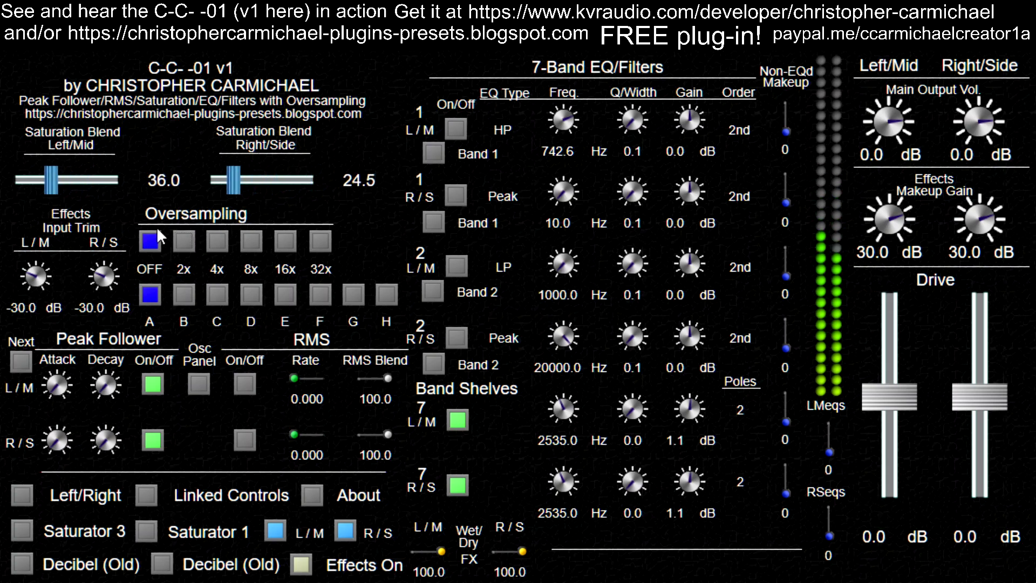
{"action": "left_click_drag", "start_coordinate": [53, 180], "coordinate": [25, 189]}
{"action": "left_click_drag", "start_coordinate": [233, 180], "coordinate": [216, 188]}
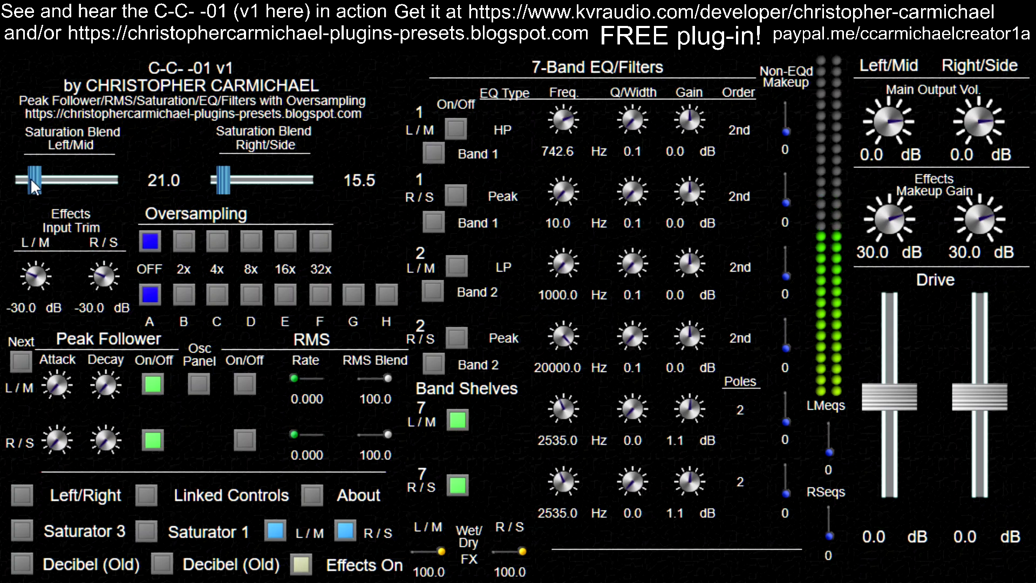
- Audition both Saturation Blends at 41.5, and bring them down to 19.0 for Left/Mid and 18.0 for Right/Side
{"action": "left_click_drag", "start_coordinate": [29, 181], "coordinate": [70, 178]}
{"action": "left_click_drag", "start_coordinate": [231, 181], "coordinate": [271, 180]}
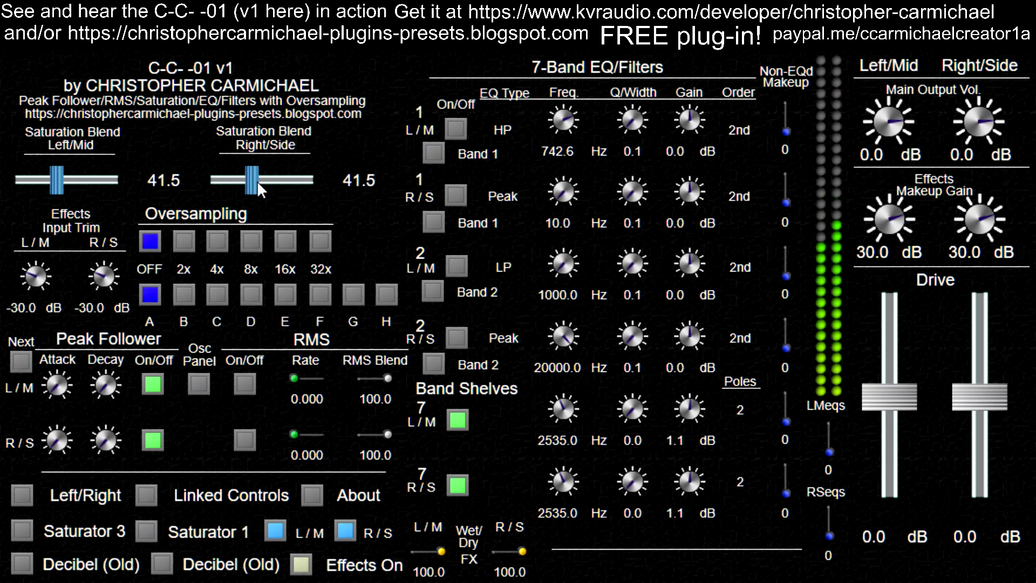
{"action": "left_click_drag", "start_coordinate": [256, 181], "coordinate": [216, 193]}
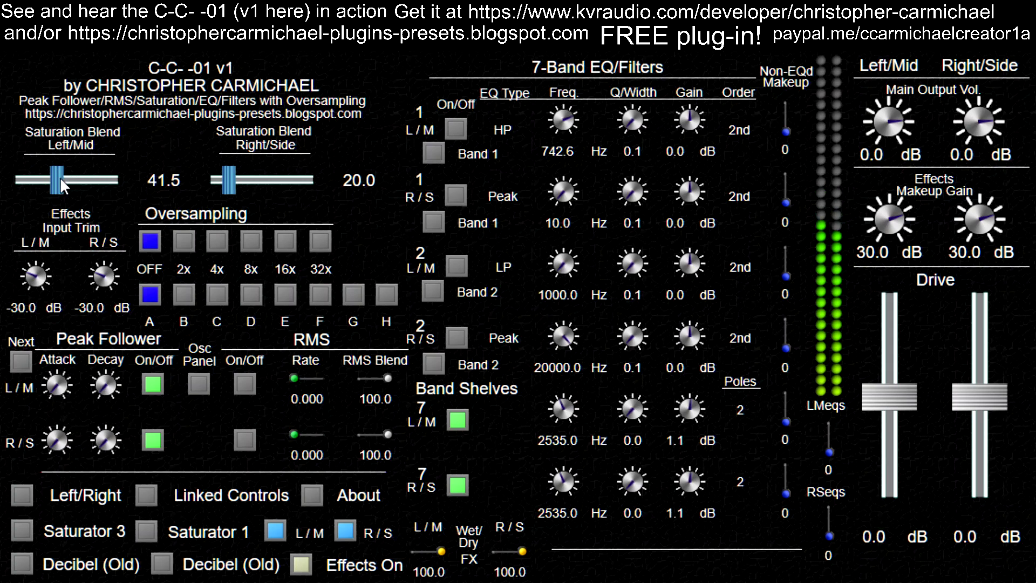
{"action": "left_click_drag", "start_coordinate": [60, 178], "coordinate": [19, 193]}
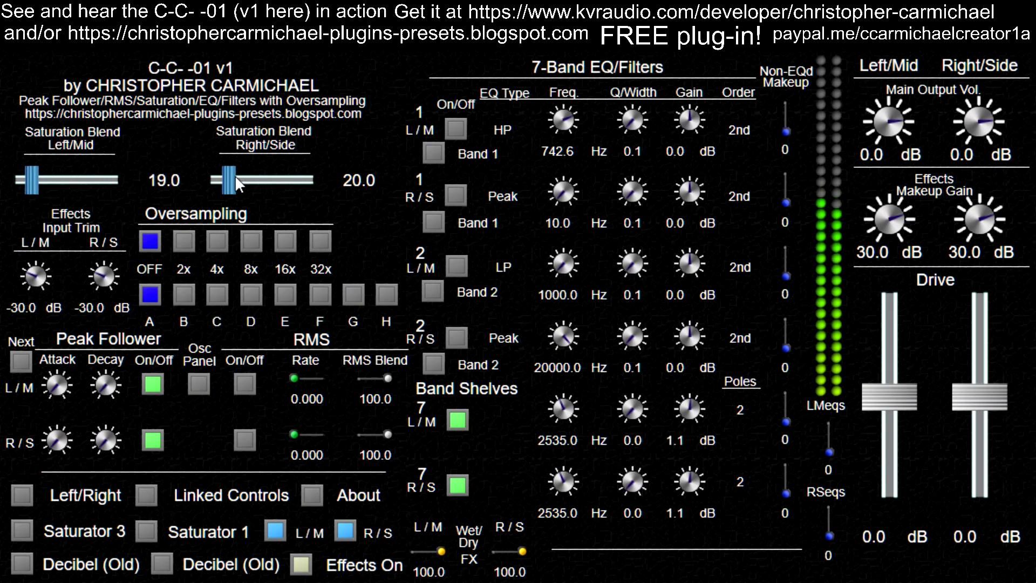
{"action": "left_click_drag", "start_coordinate": [236, 178], "coordinate": [228, 181]}
- Switch processing to Mid/Side and raise the Saturation Blend to 79.0 for Left/Mid and 81.5 for Right/Side
{"action": "left_click", "coordinate": [27, 492]}
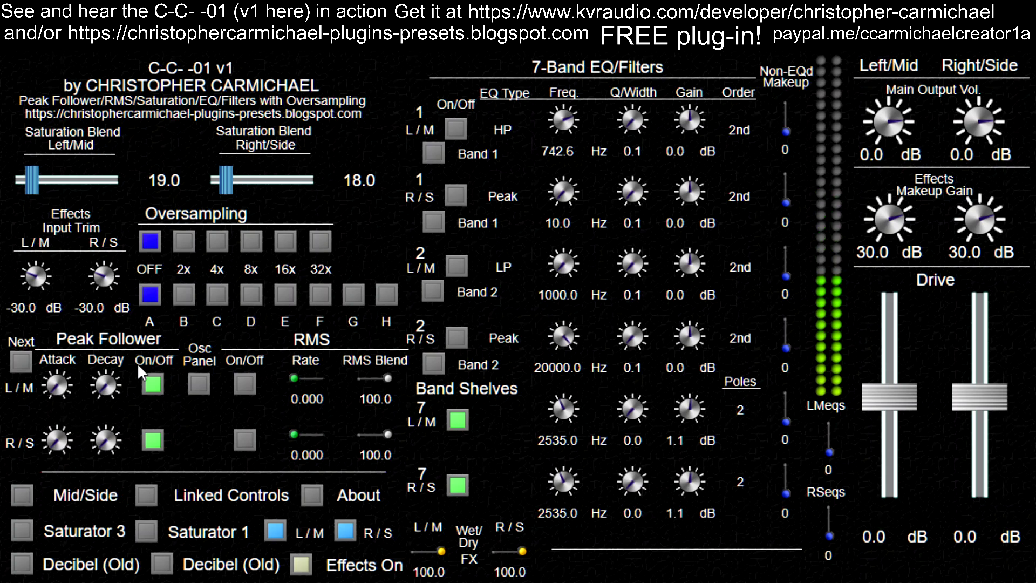
{"action": "left_click_drag", "start_coordinate": [226, 179], "coordinate": [291, 182]}
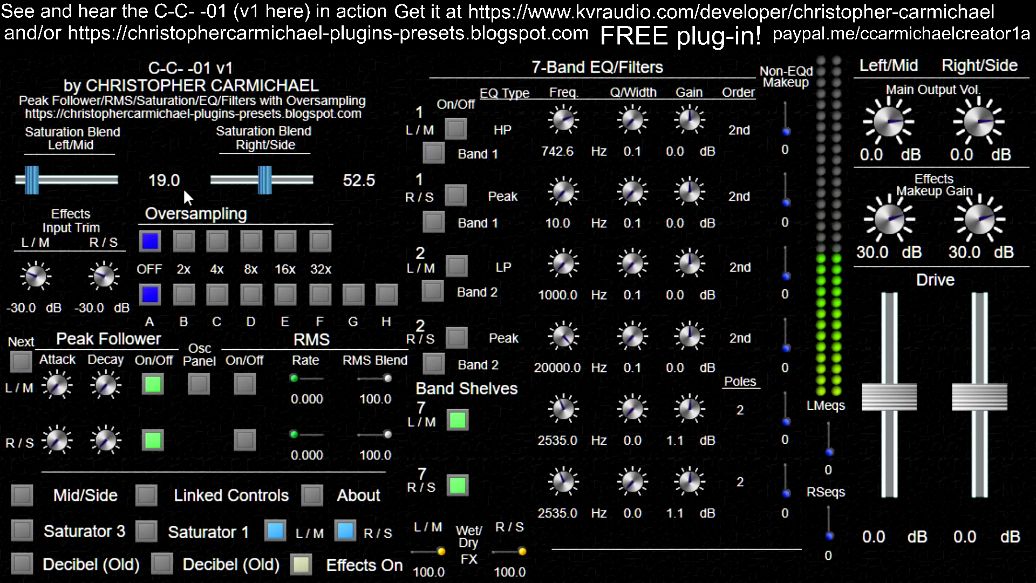
{"action": "left_click_drag", "start_coordinate": [32, 181], "coordinate": [95, 189]}
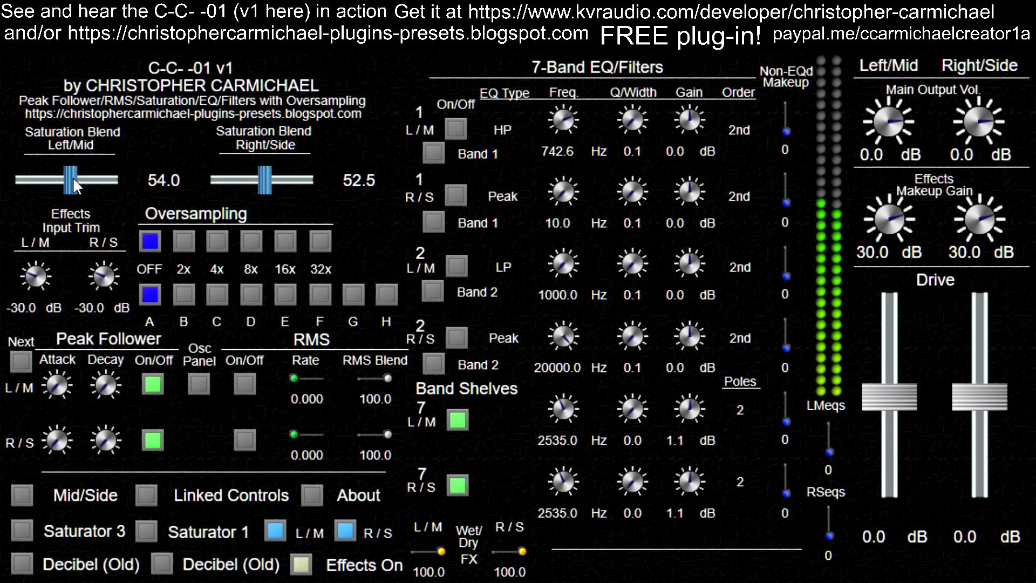
{"action": "left_click_drag", "start_coordinate": [74, 180], "coordinate": [104, 186]}
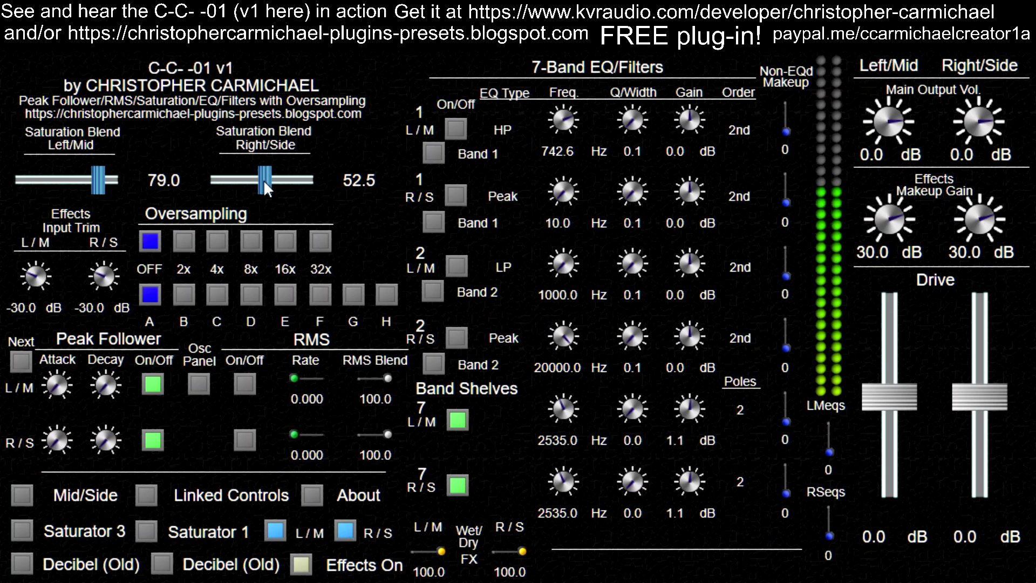
{"action": "left_click_drag", "start_coordinate": [264, 180], "coordinate": [316, 194]}
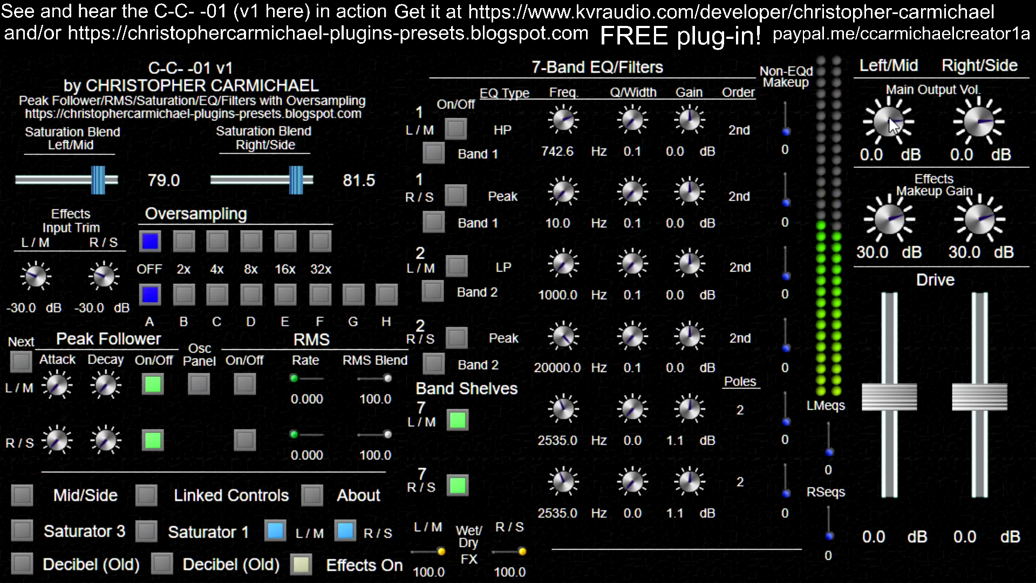
- Set the Main Output Volume to -2.0 dB for both Left/Mid and Right/Side
{"action": "left_click_drag", "start_coordinate": [887, 126], "coordinate": [888, 134]}
{"action": "left_click_drag", "start_coordinate": [977, 126], "coordinate": [976, 136]}
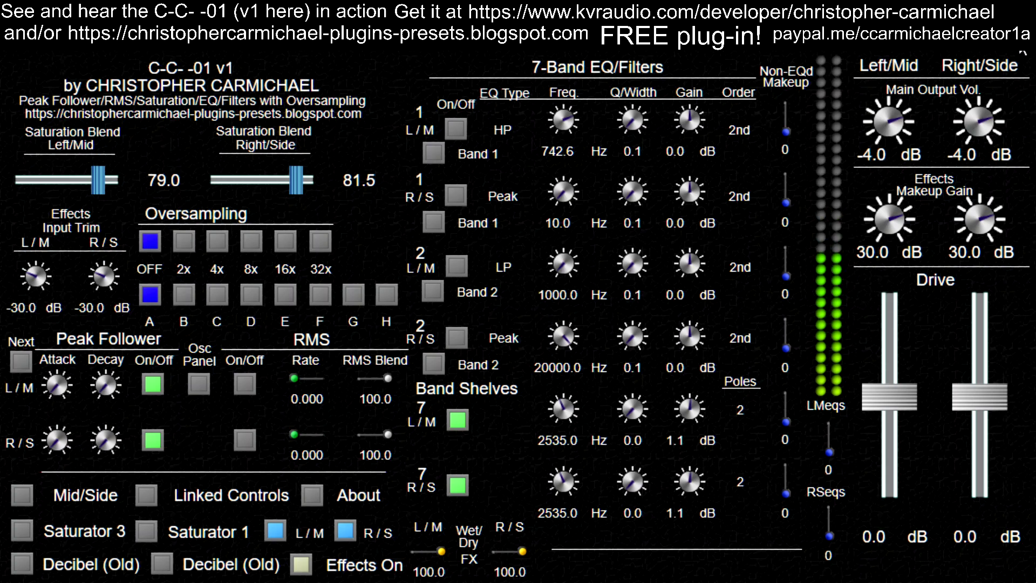
{"action": "left_click_drag", "start_coordinate": [890, 132], "coordinate": [890, 130]}
{"action": "left_click_drag", "start_coordinate": [964, 132], "coordinate": [967, 129]}
{"action": "left_click_drag", "start_coordinate": [886, 133], "coordinate": [886, 129]}
{"action": "left_click_drag", "start_coordinate": [974, 128], "coordinate": [974, 127]}
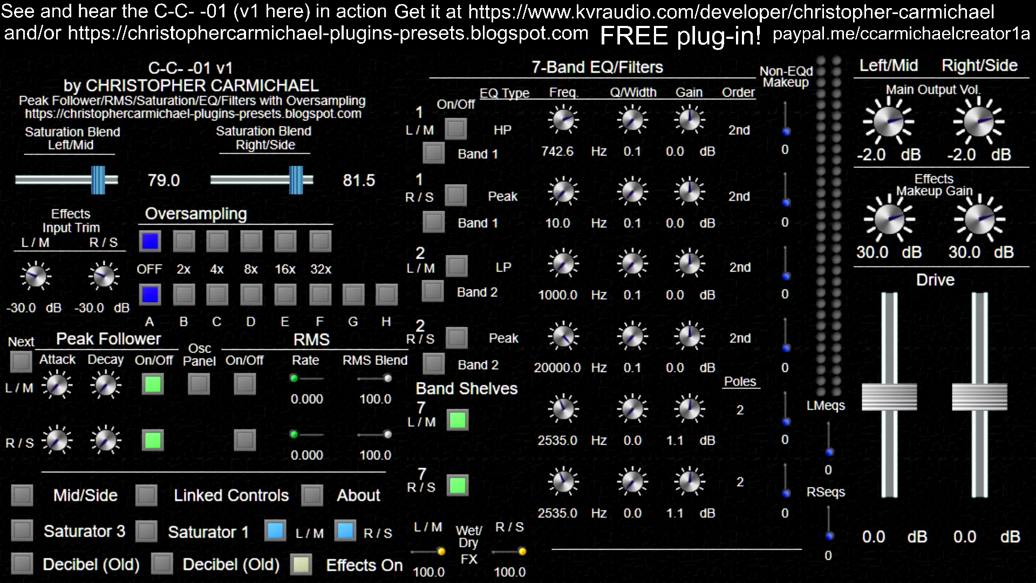
- Try 4x oversampling with filter option F, and return oversampling to OFF with option A
{"action": "left_click", "coordinate": [218, 241]}
{"action": "left_click", "coordinate": [320, 295]}
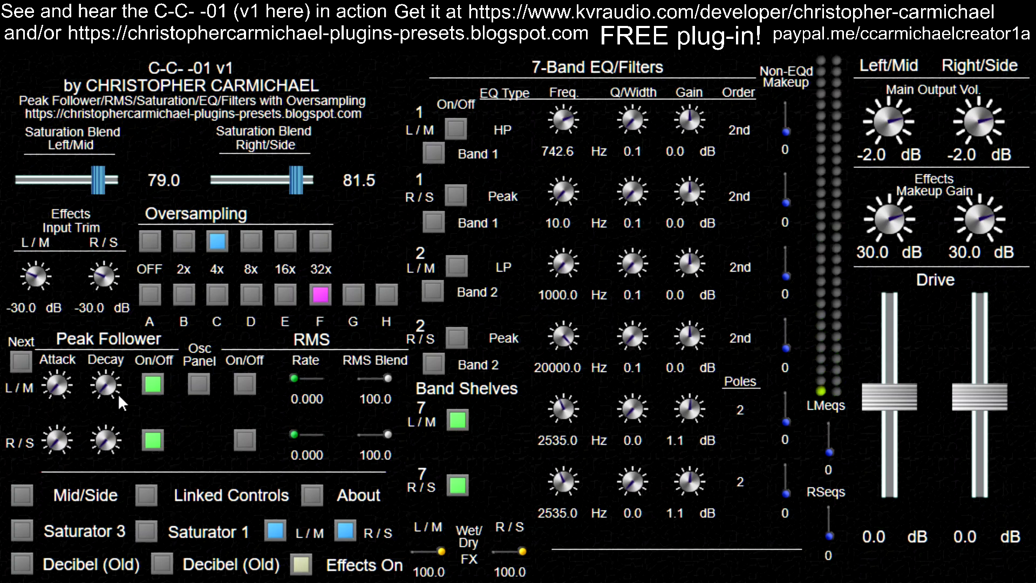
{"action": "left_click", "coordinate": [151, 237]}
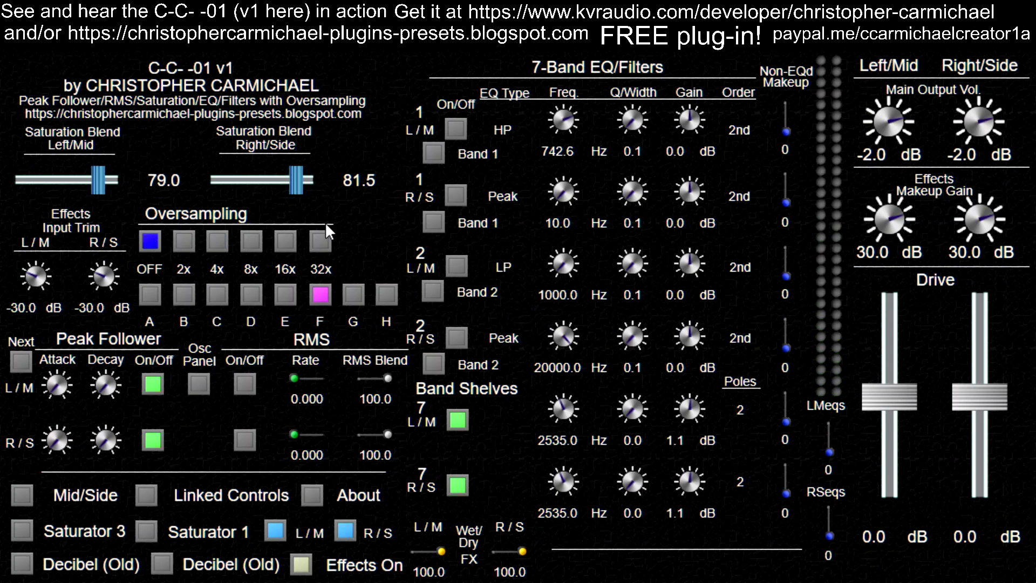
{"action": "left_click", "coordinate": [153, 292]}
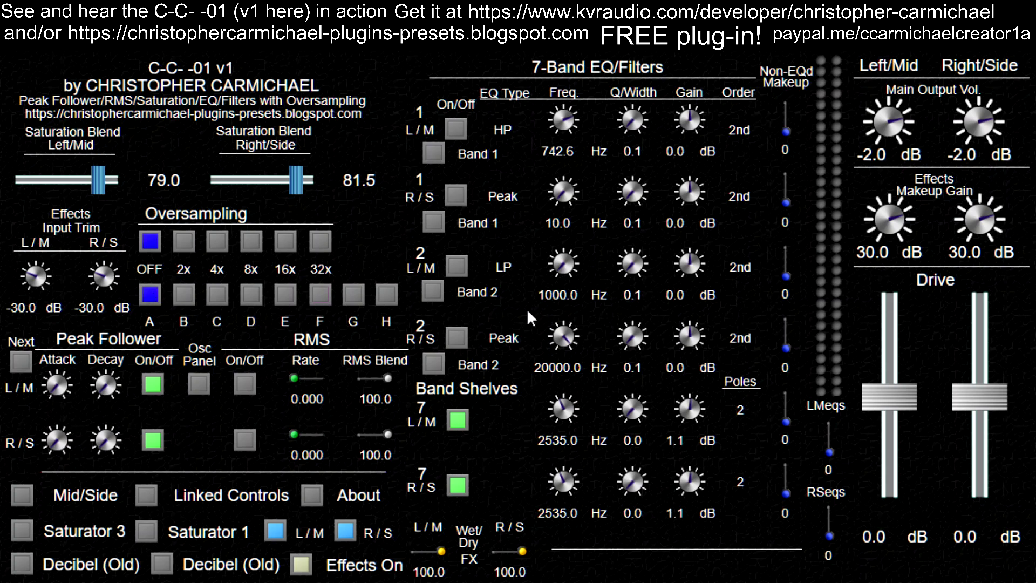